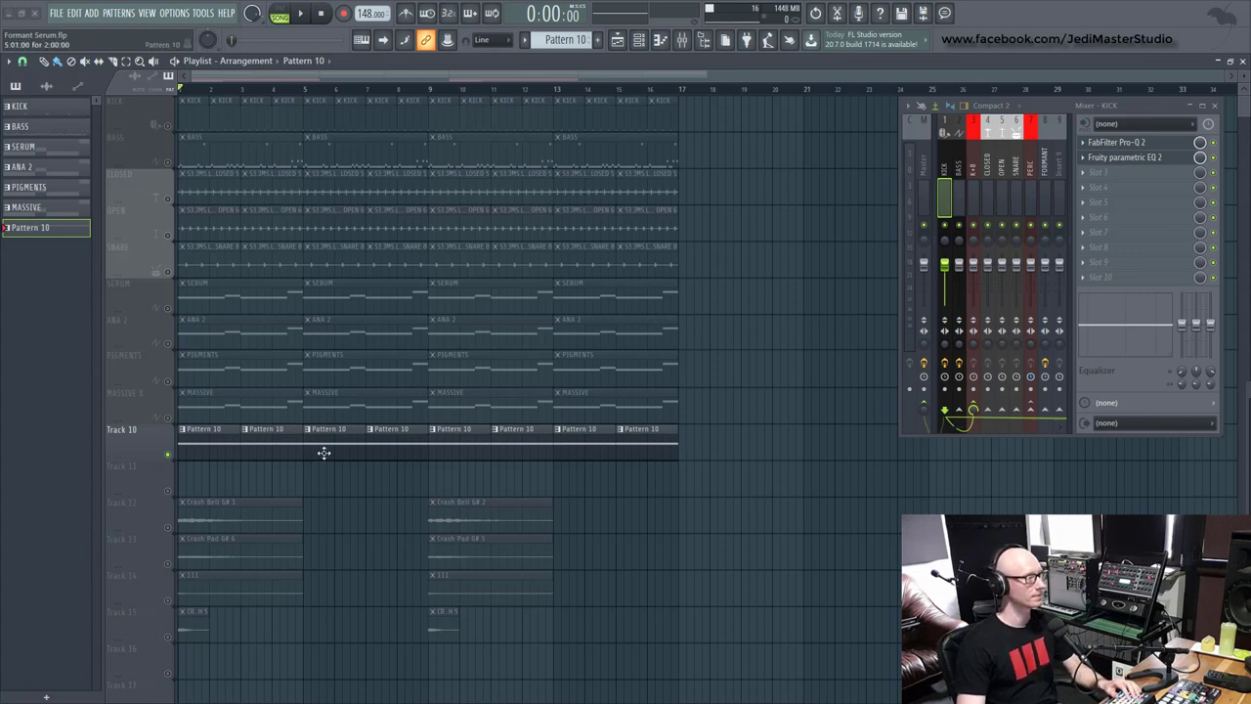
- Open the uppermost FabFilter Pro-Q 2 in the Patcher map and add a Band Pass band with a 96 dB/oct slope
left_click(637, 41)
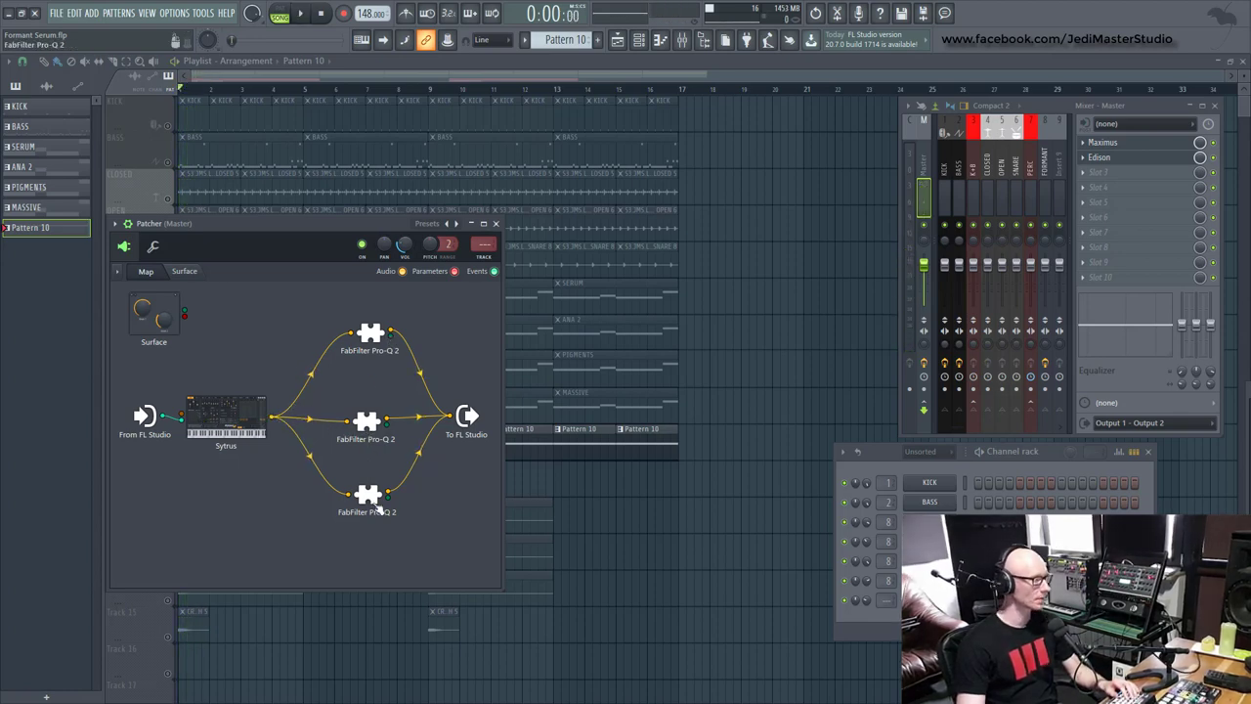
double_click(370, 336)
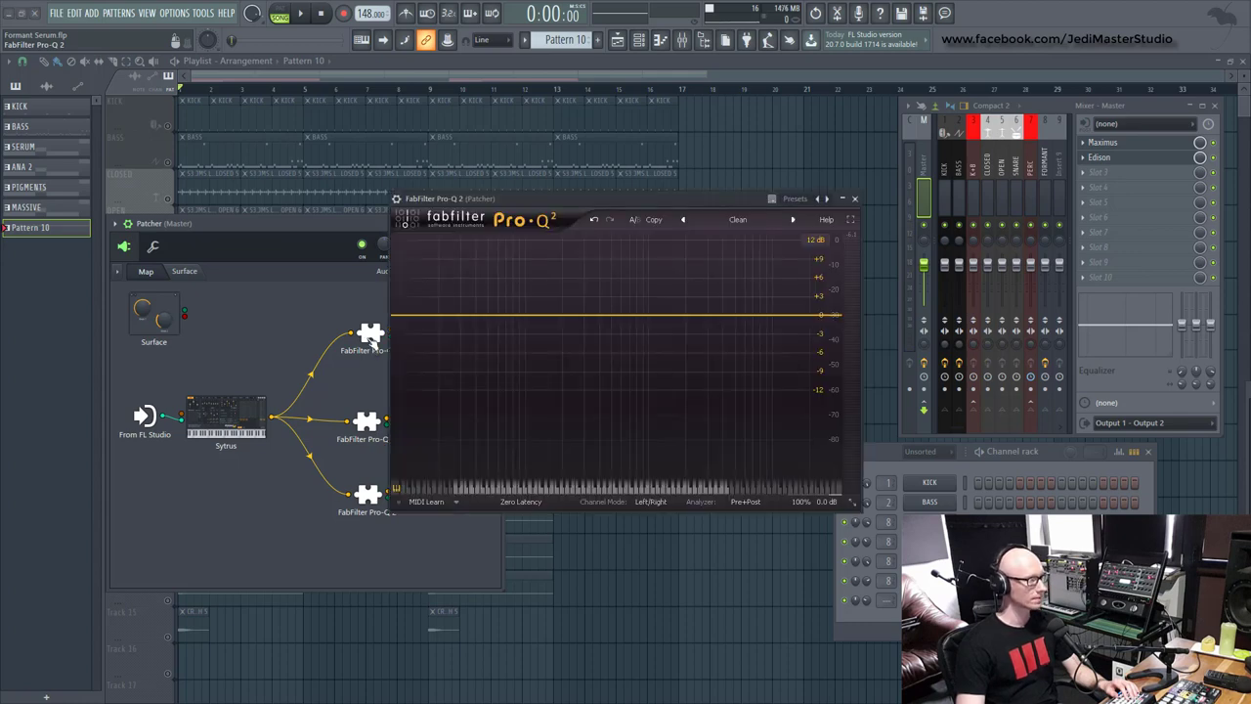
left_click(551, 301)
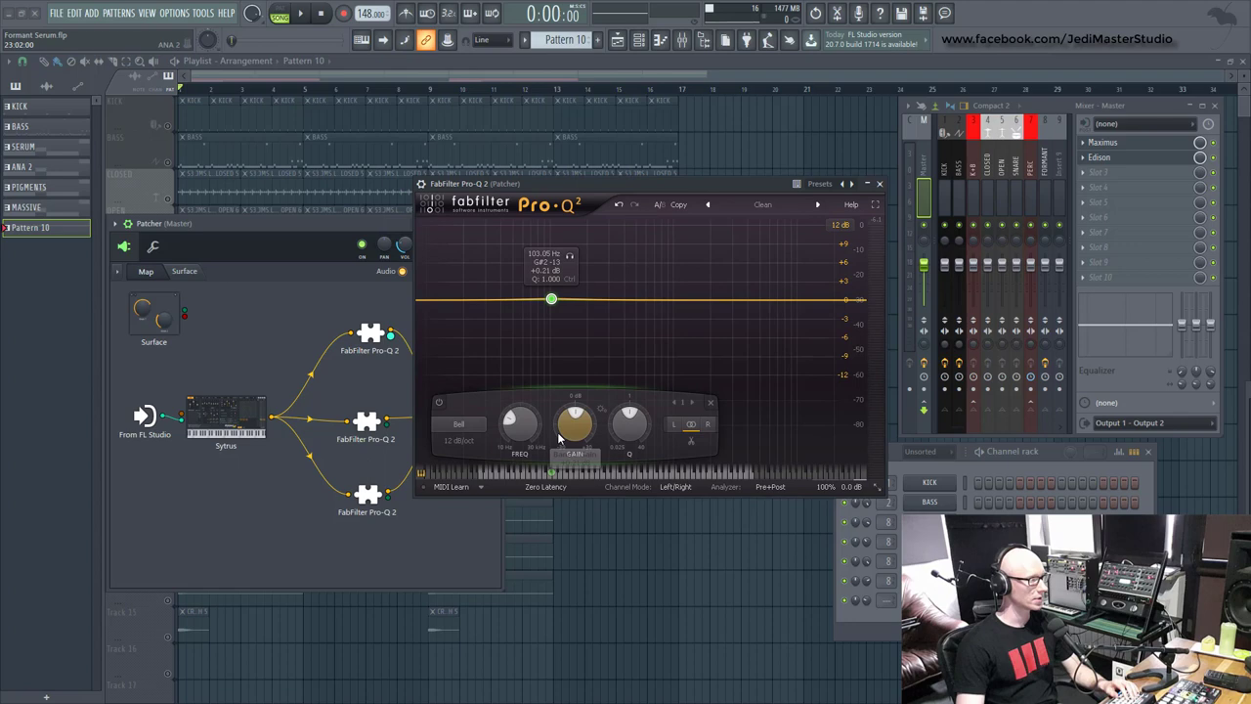
left_click(460, 424)
left_click(470, 527)
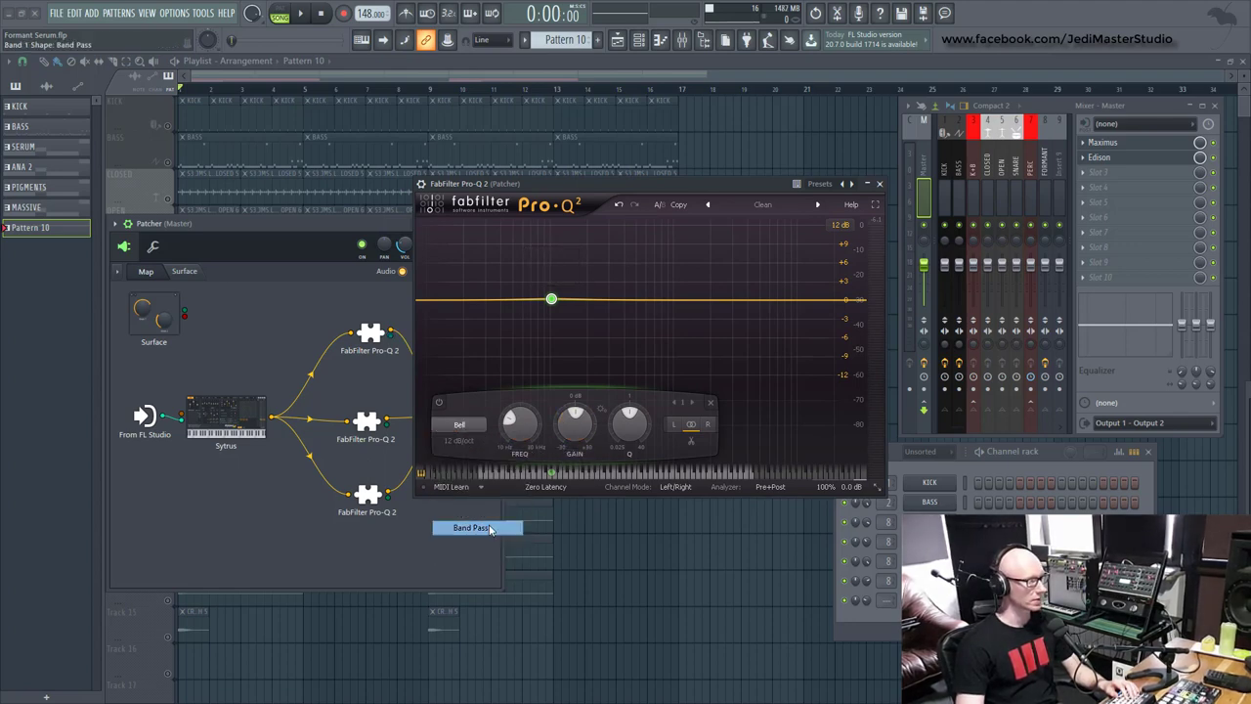
left_click(459, 441)
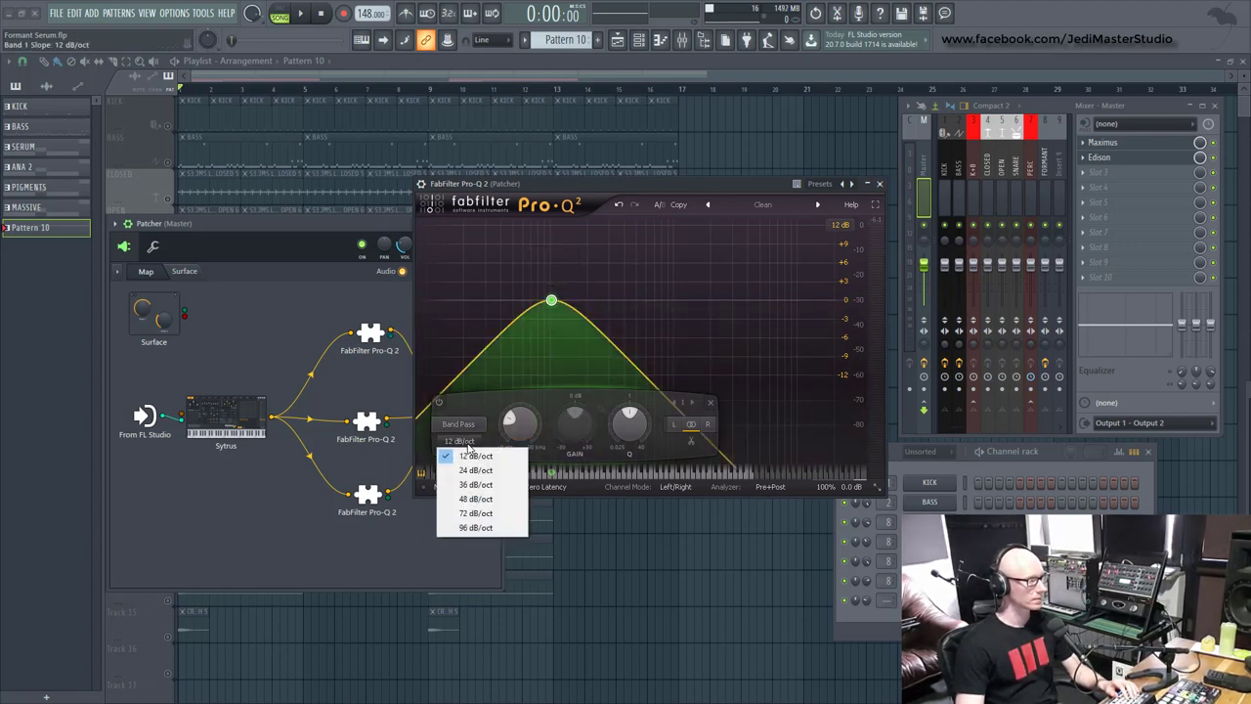
left_click(479, 528)
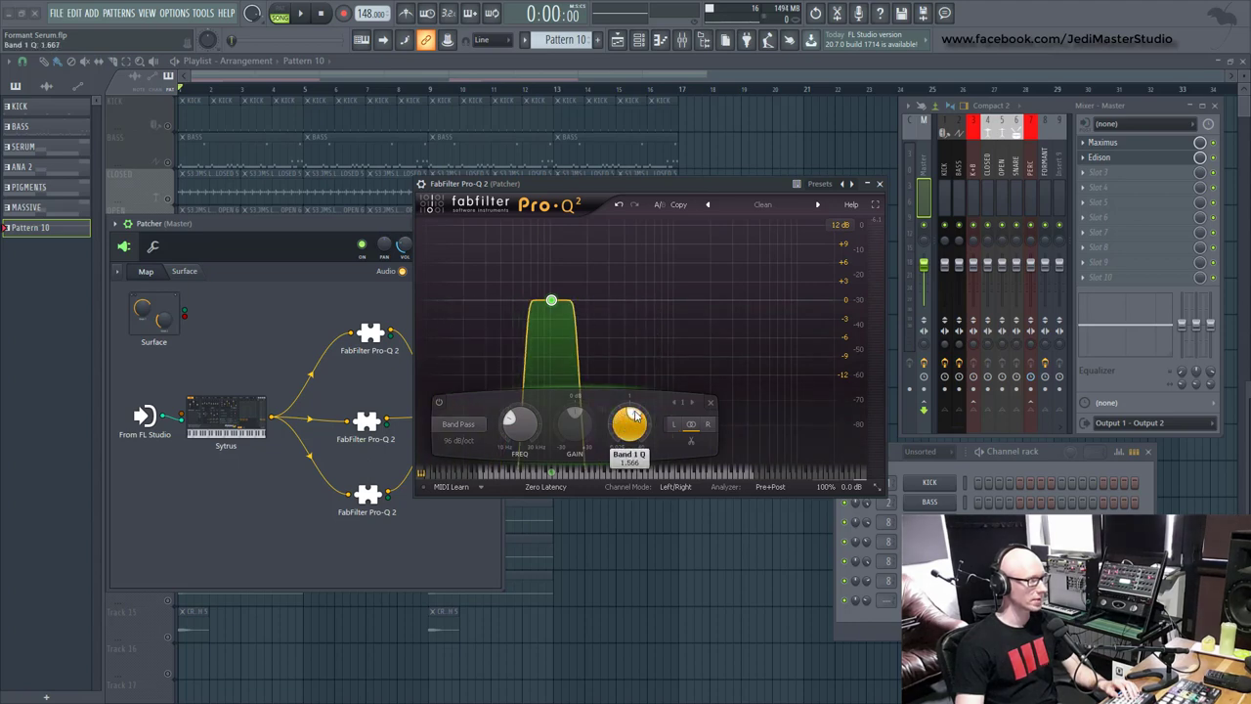
- Narrow the first filter's band to a Q of about 4.18 and set its frequency to 280 Hz
left_click_drag(634, 415, 655, 408)
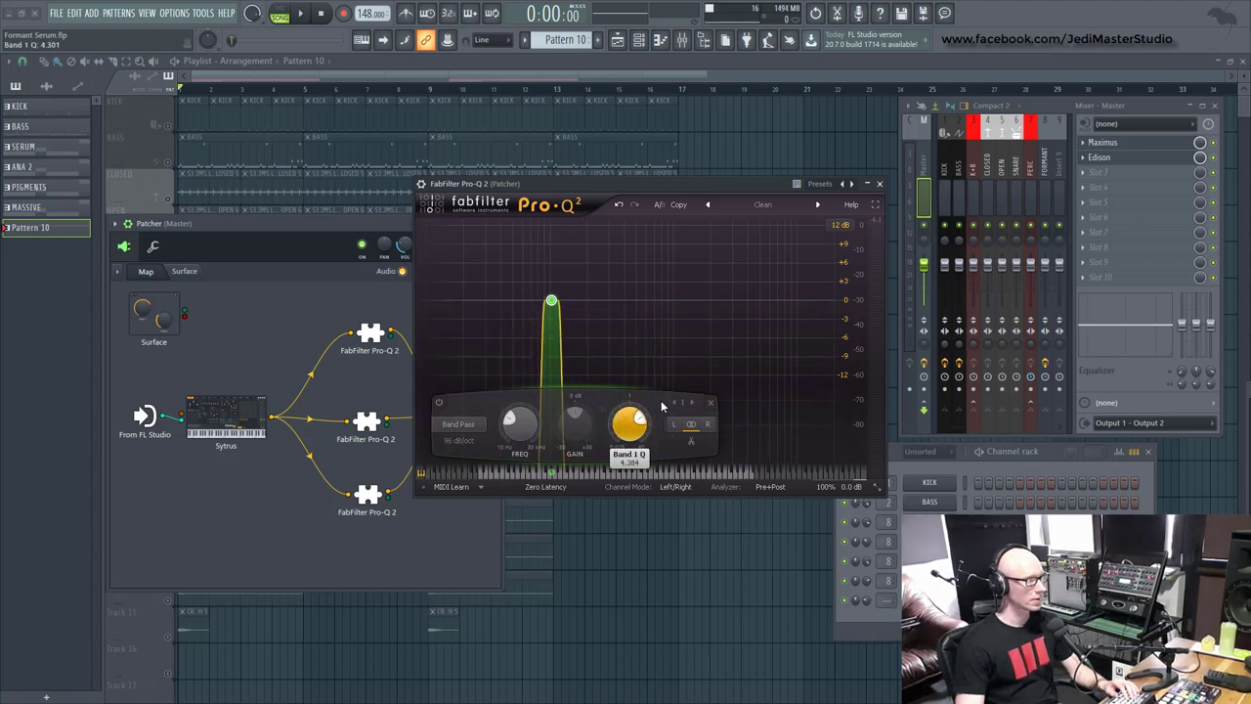
scroll(553, 305, "down", 1)
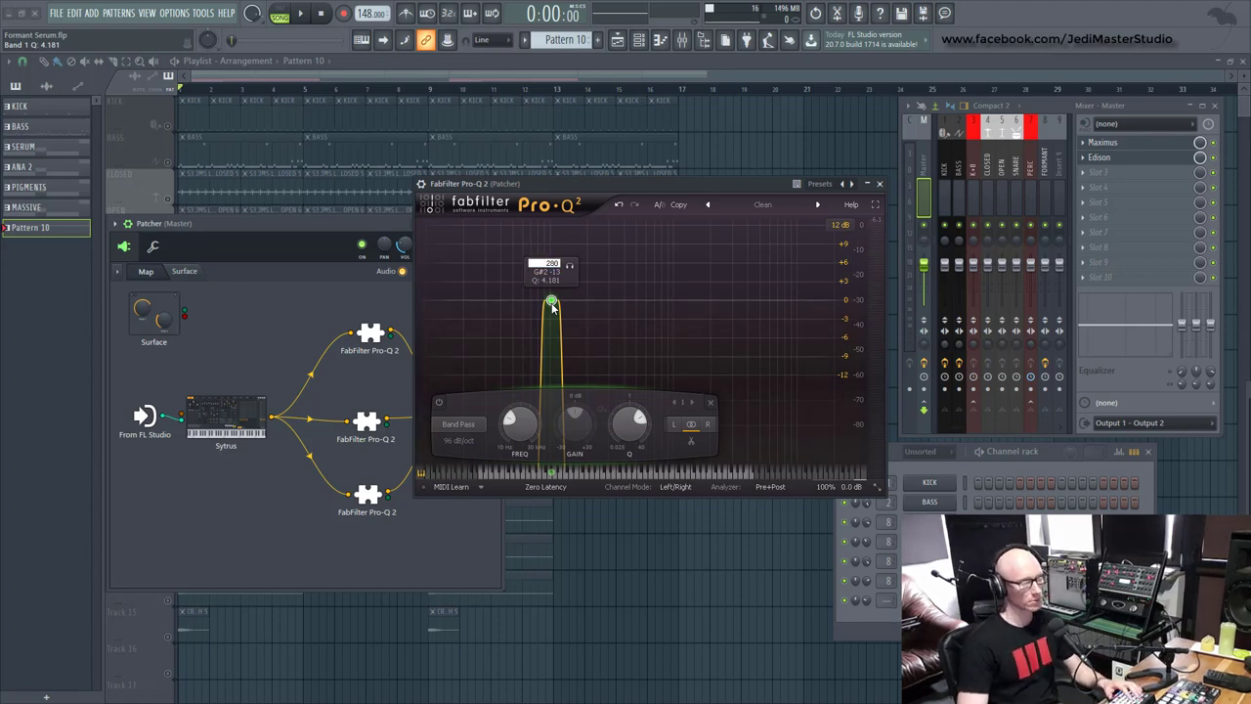
key("Return")
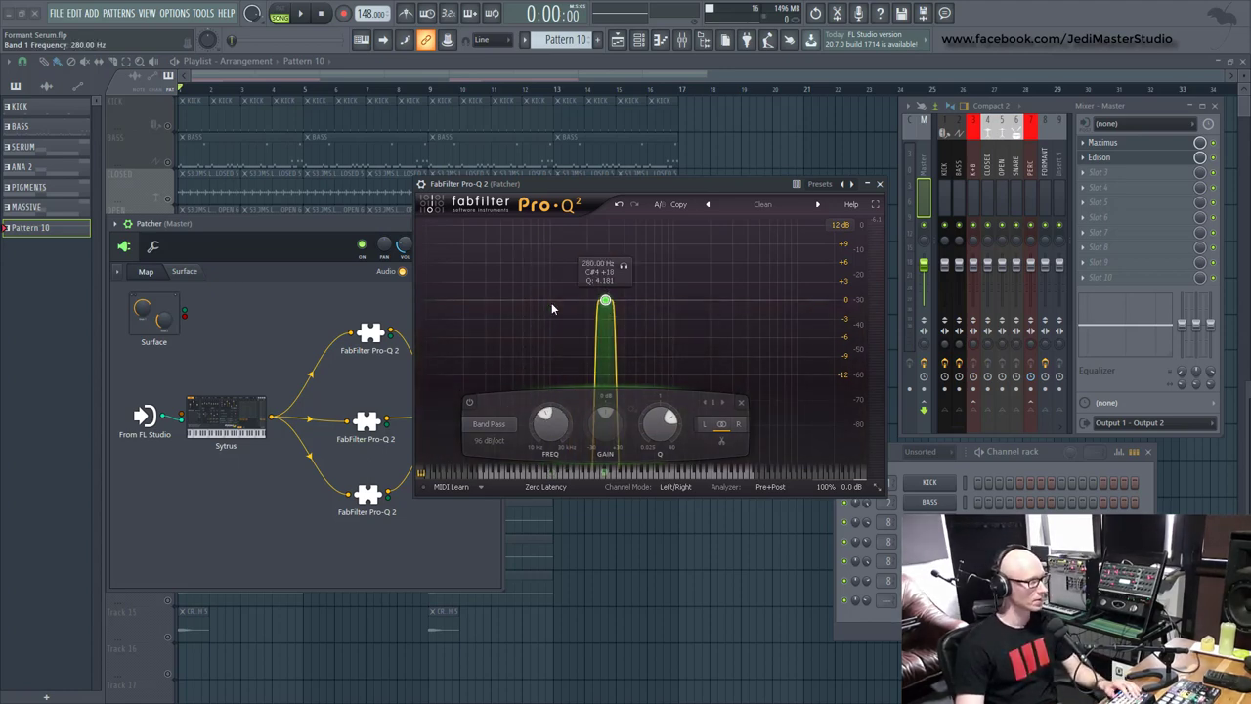
- Open the middle Pro-Q 2 in the Patcher map and add a Band Pass band with a 96 dB/oct slope
left_click(367, 422)
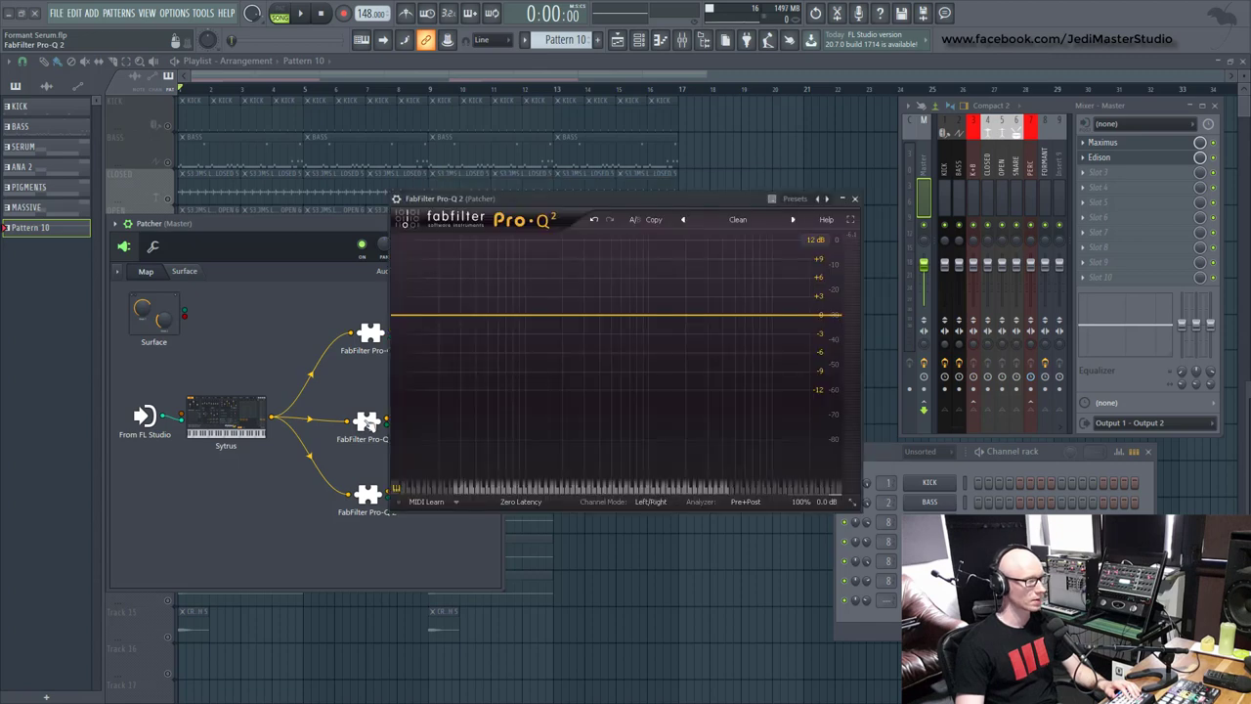
left_click(587, 316)
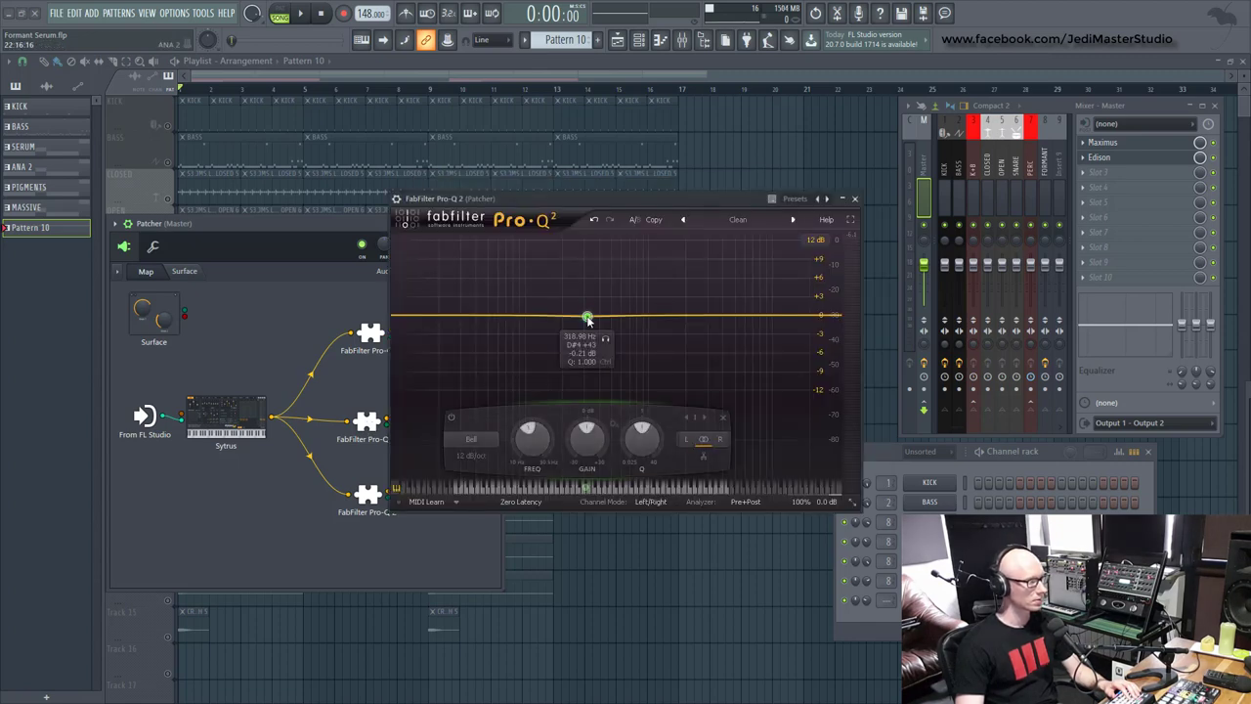
left_click(473, 456)
left_click(489, 543)
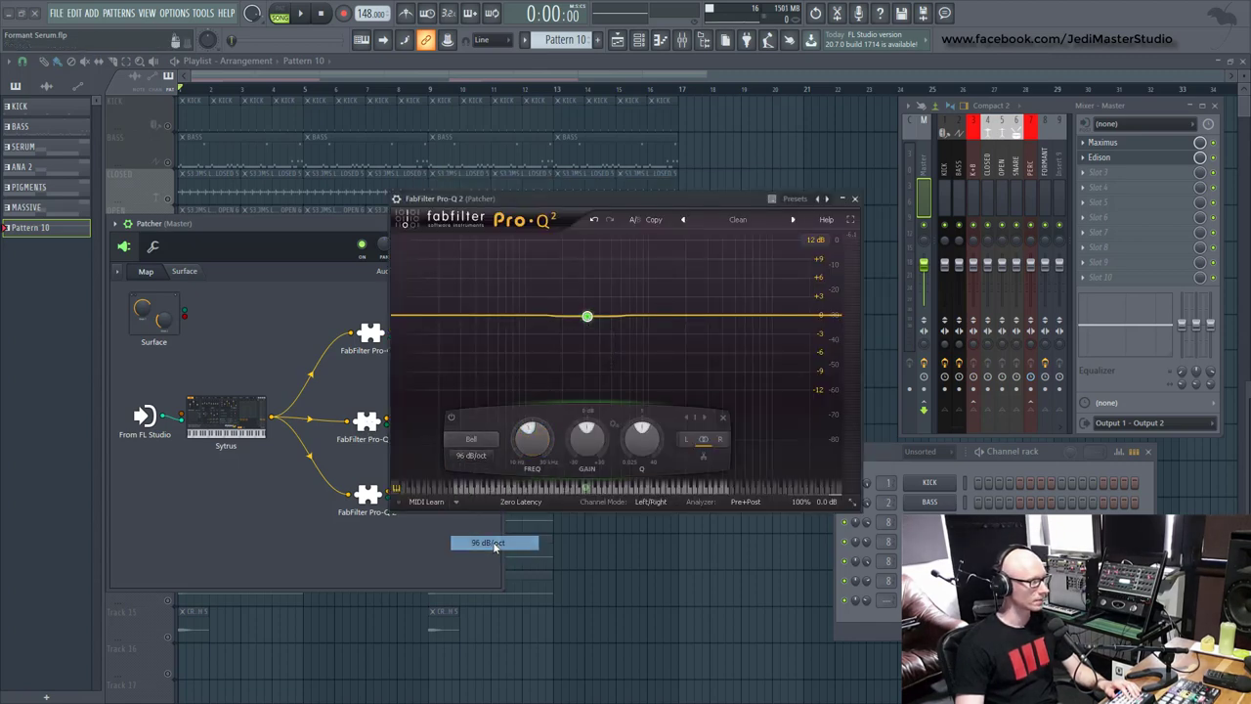
left_click(472, 439)
left_click(502, 543)
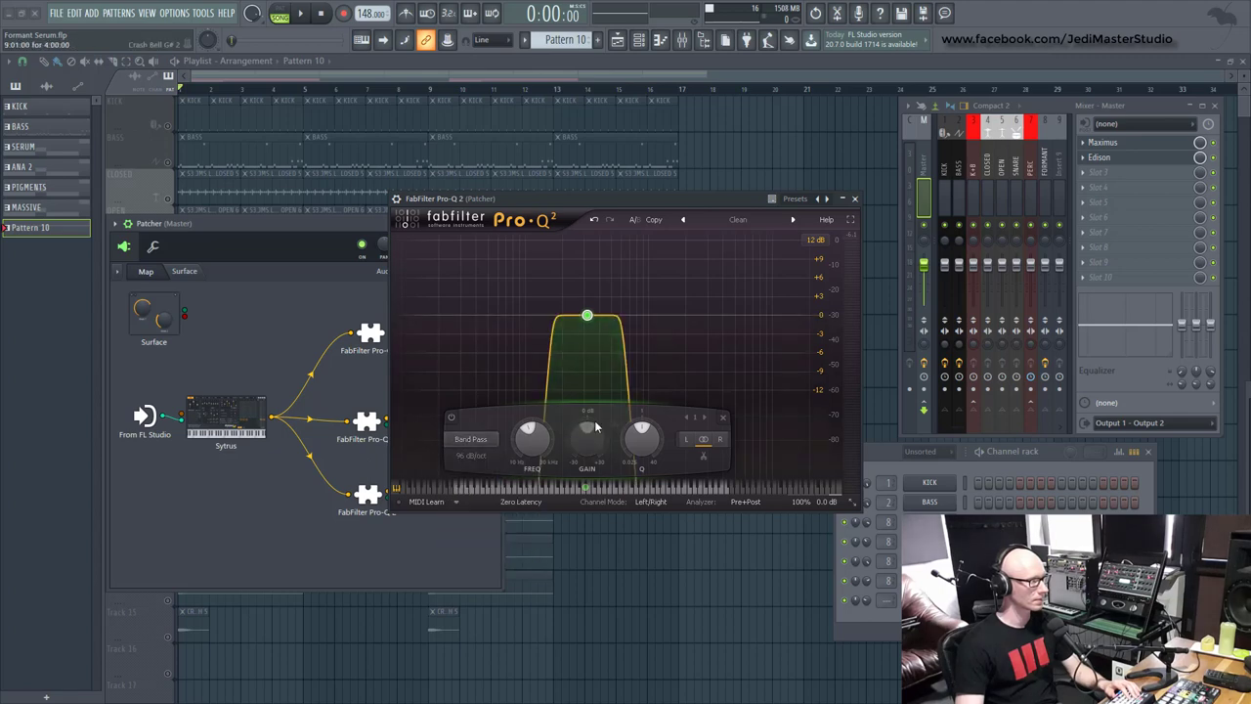
- Set the second filter's frequency to 1800 Hz and narrow its band to a Q of about 5.4
left_click_drag(642, 438, 668, 414)
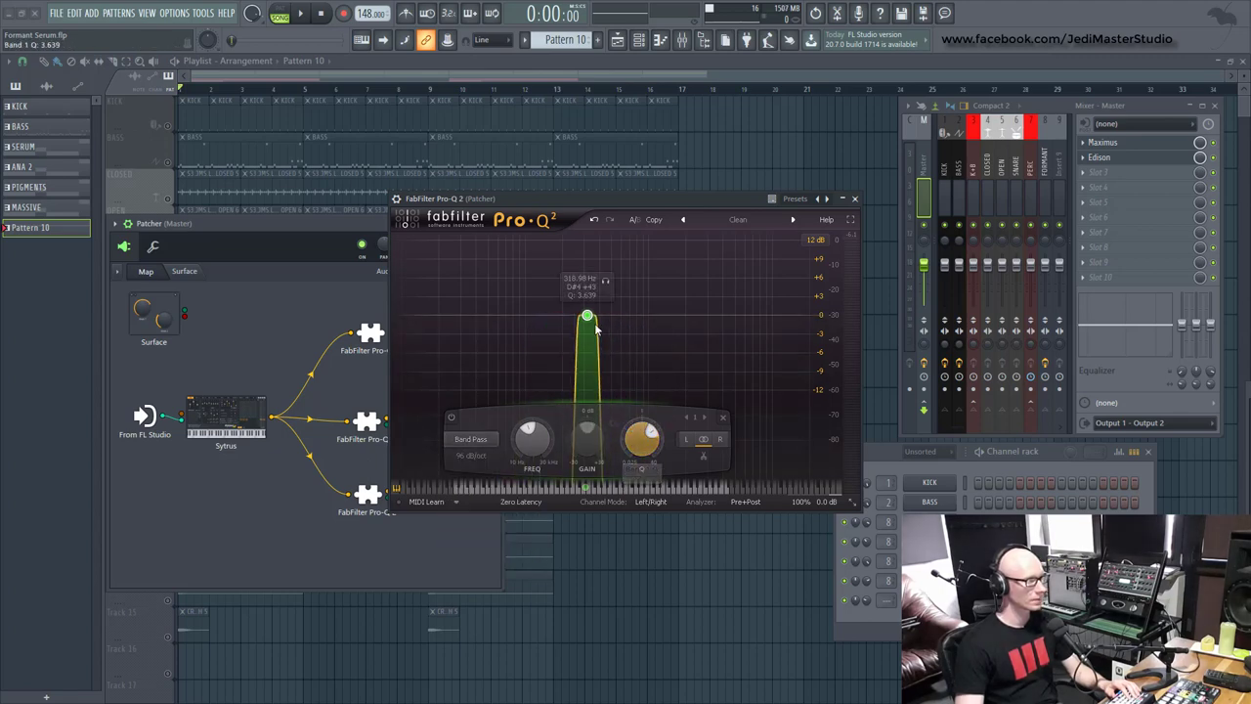
double_click(587, 317)
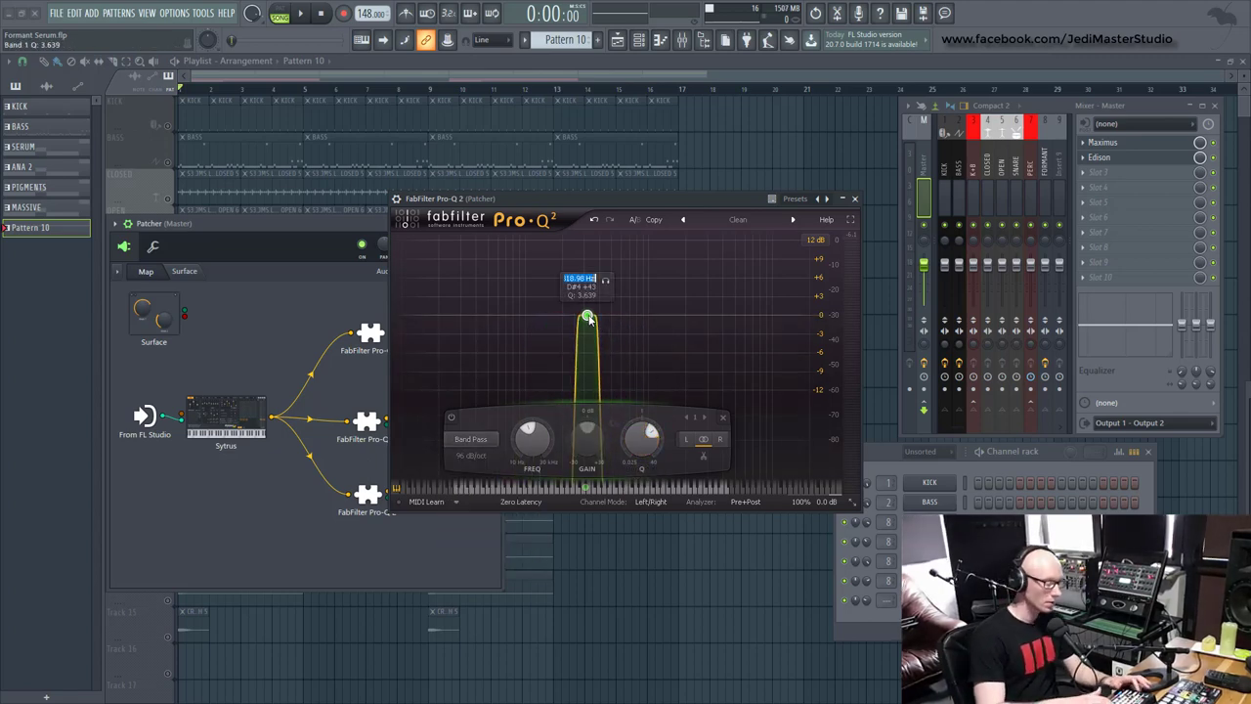
type("1800")
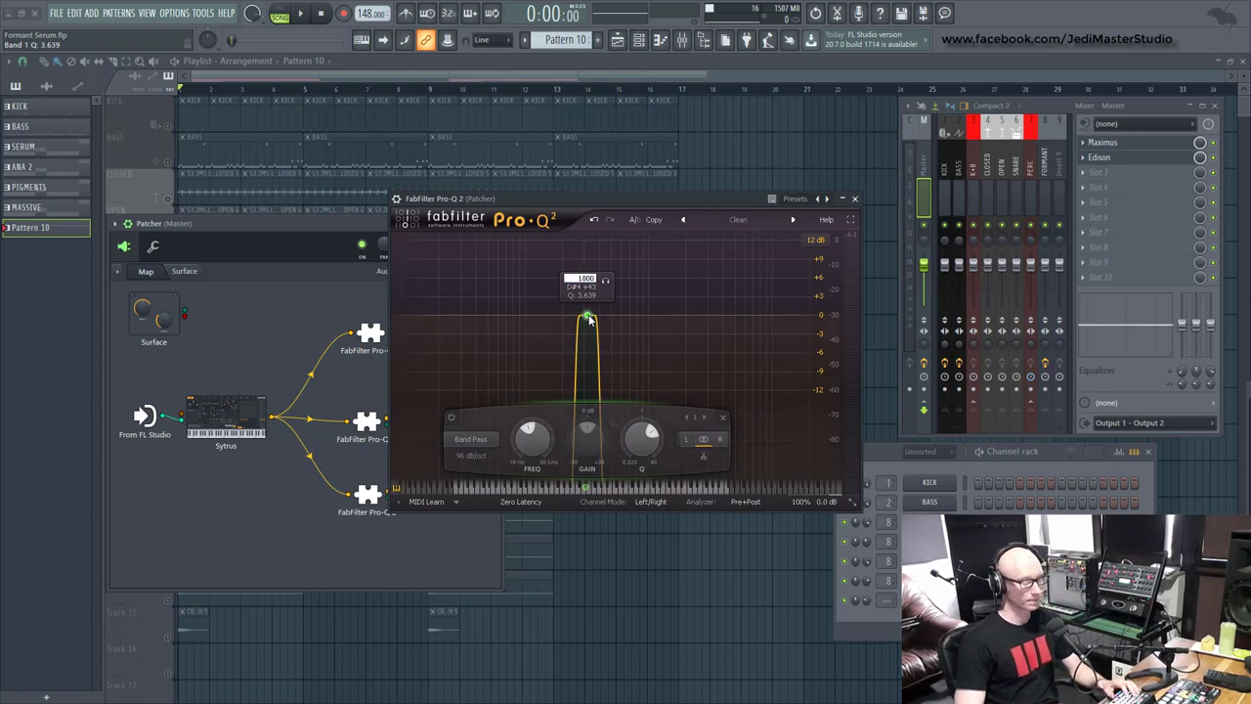
key("Return")
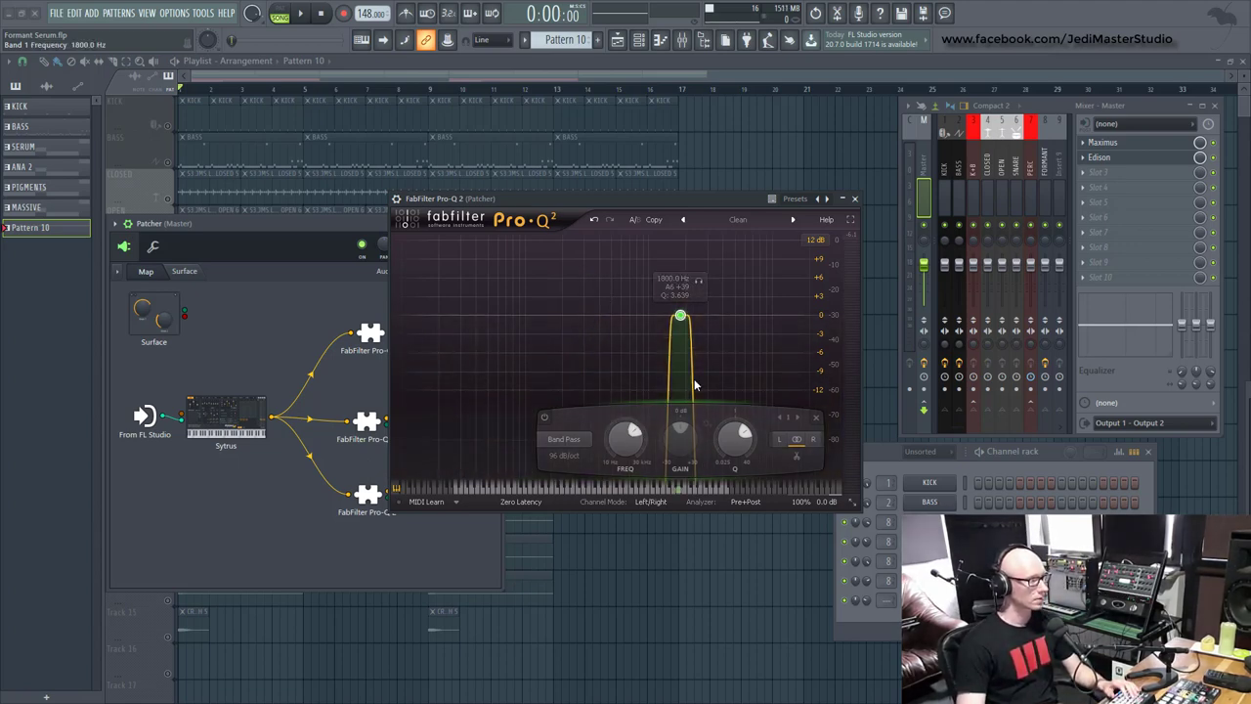
scroll(733, 434, "up", 3)
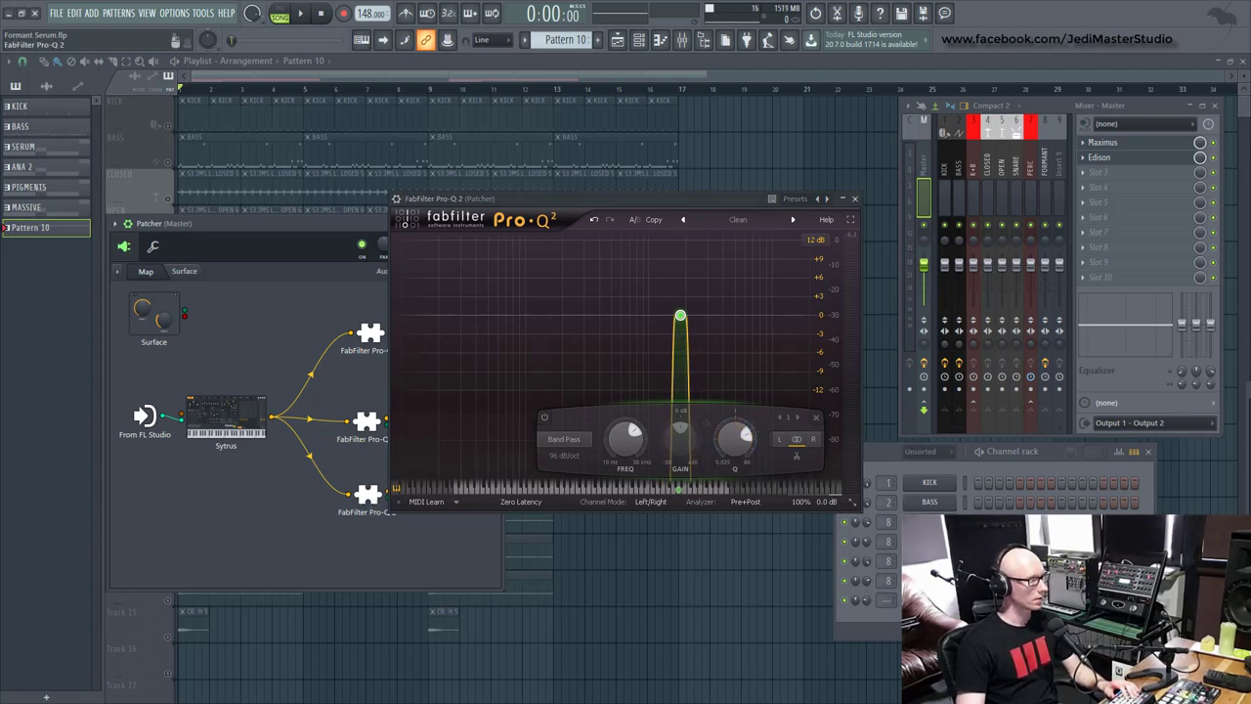
- Open the lowest Pro-Q 2 in the Patcher map and add a Band Pass band with a 96 dB/oct slope
left_click(369, 494)
double_click(589, 314)
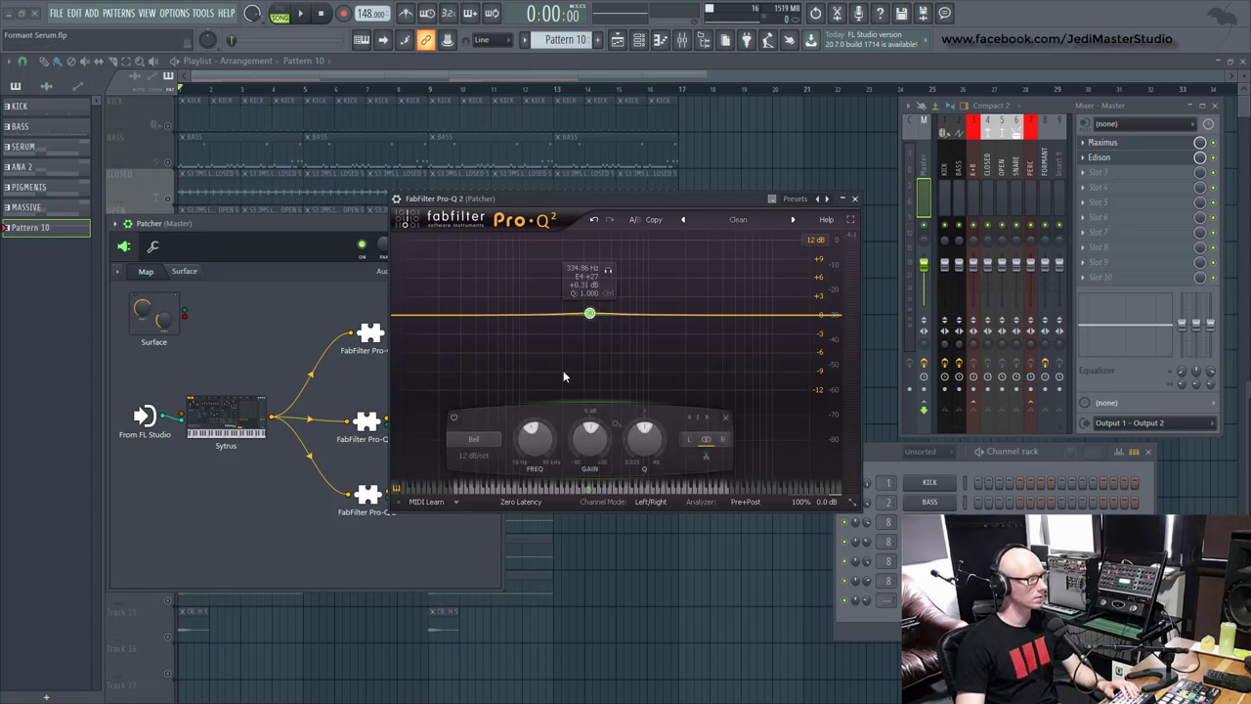
left_click(473, 438)
left_click(486, 543)
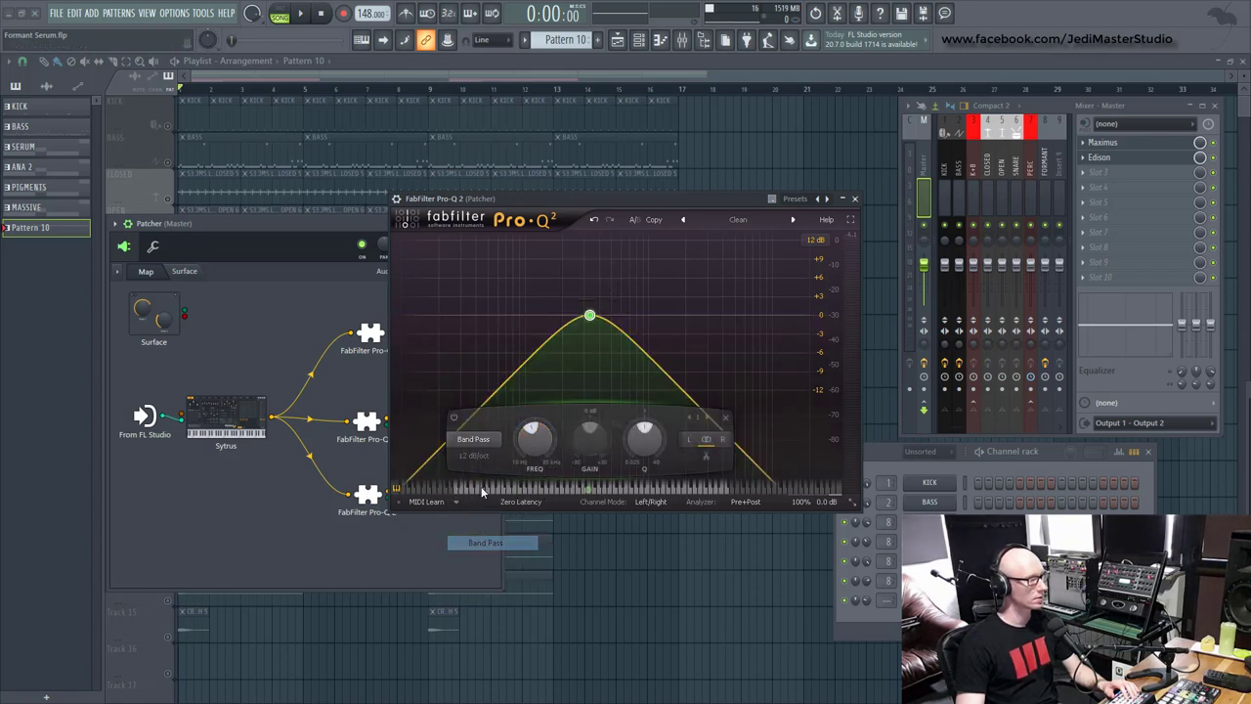
left_click(474, 456)
left_click(491, 543)
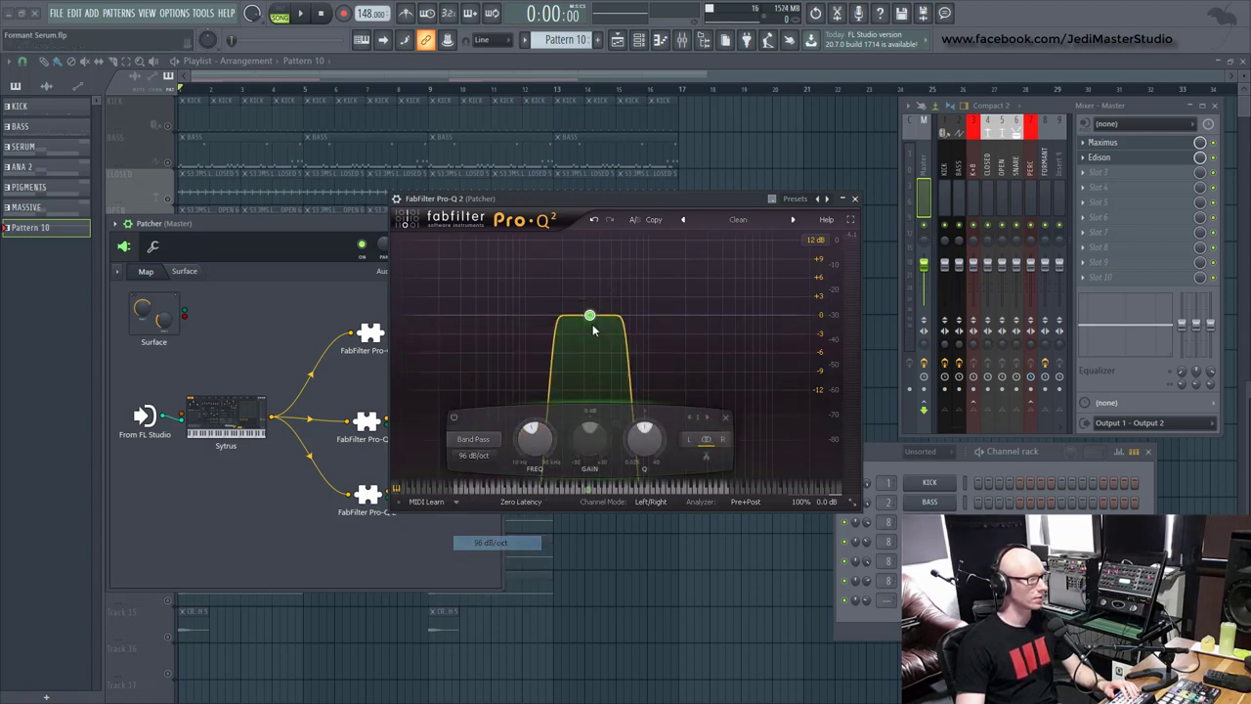
- Set the third filter's frequency to 2920 Hz and narrow its band to a Q of about 7.09
mouse_move(589, 315)
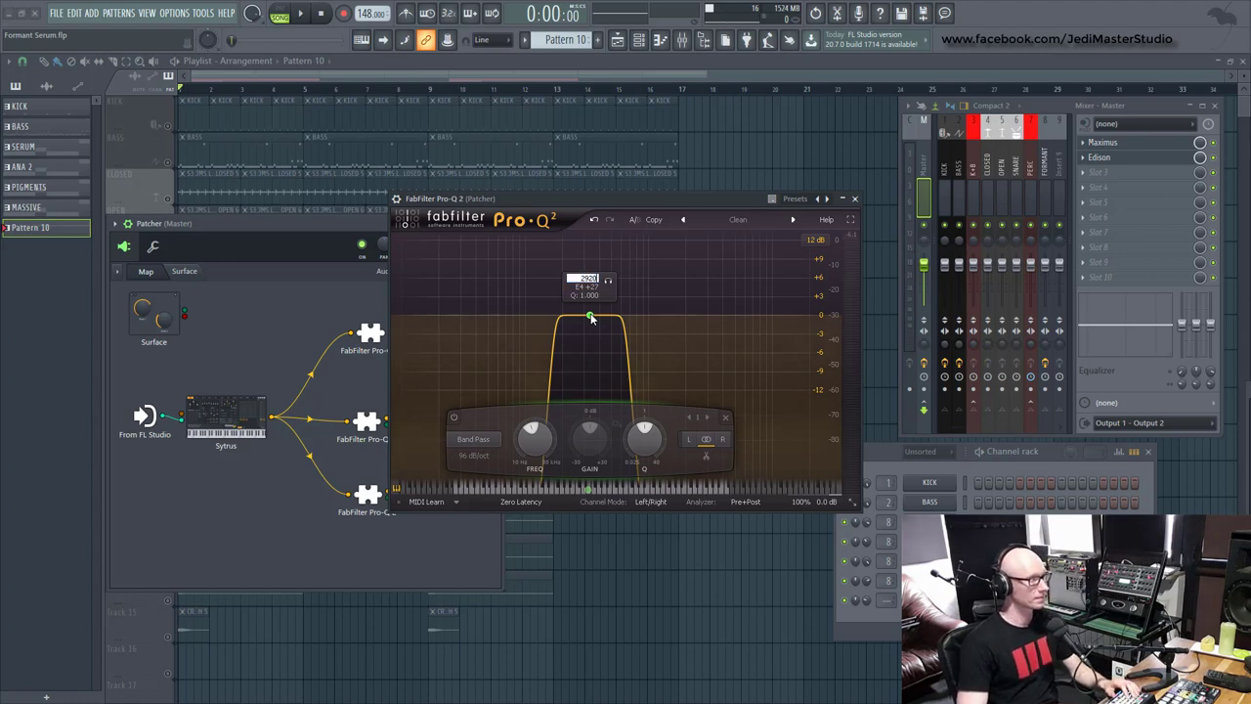
key("Return")
left_click_drag(737, 439, 794, 383)
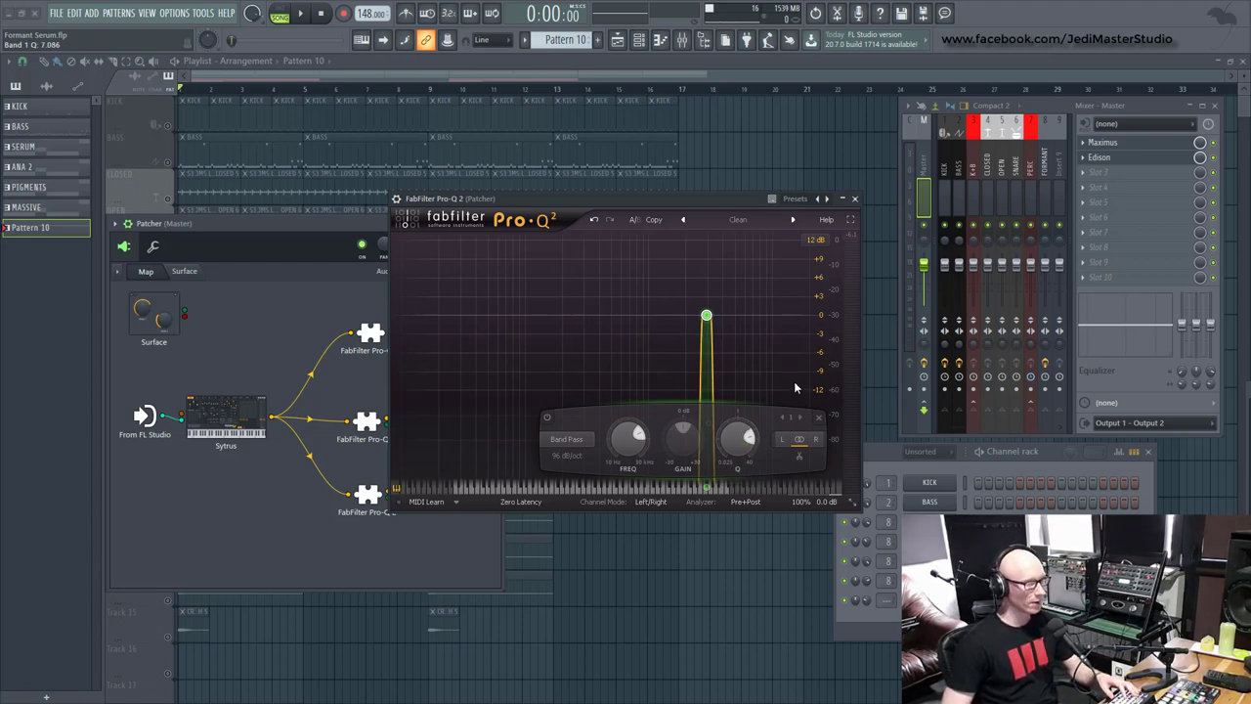
- Play the song briefly to hear the three band-pass filters, and move the EQ window clear of the Patcher map
key("space")
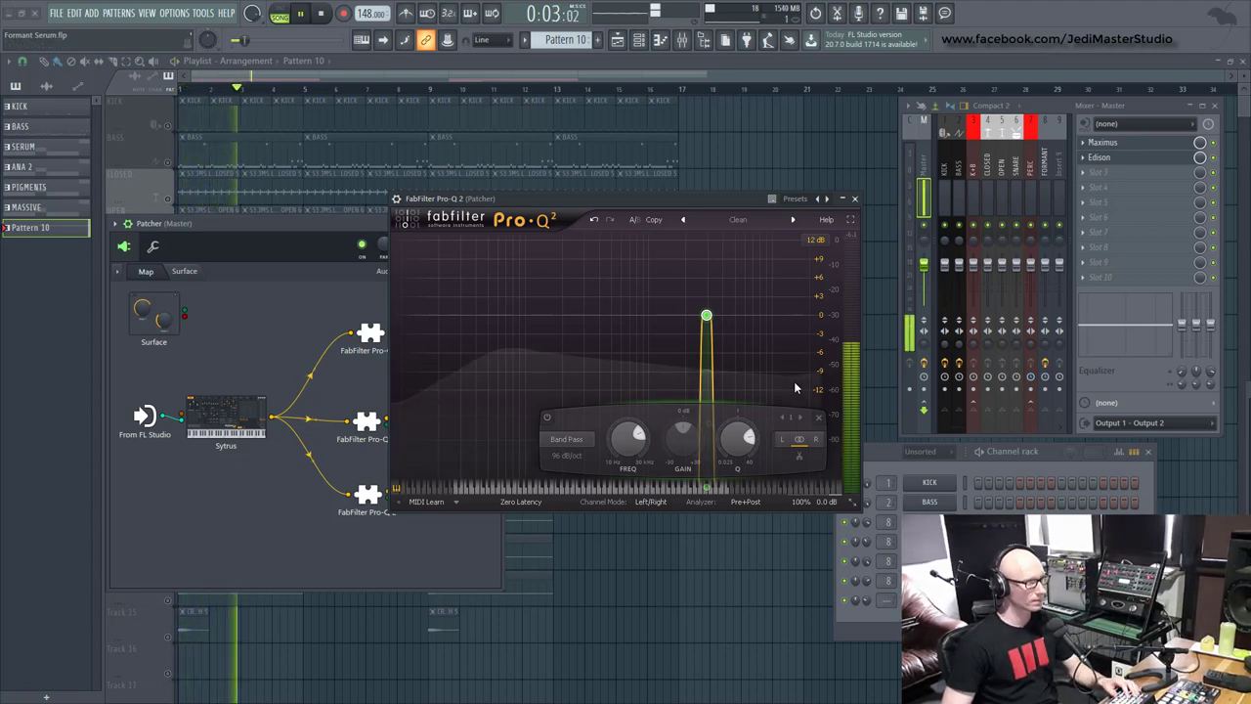
key("space")
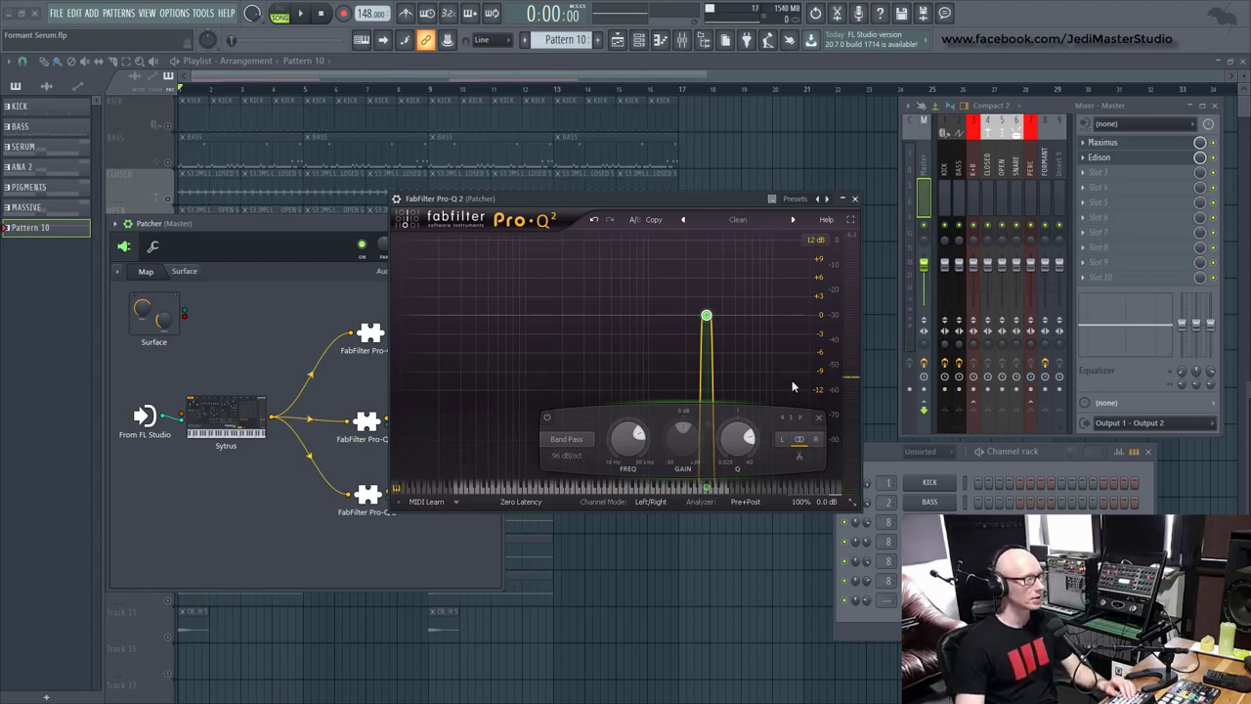
left_click_drag(635, 203, 751, 274)
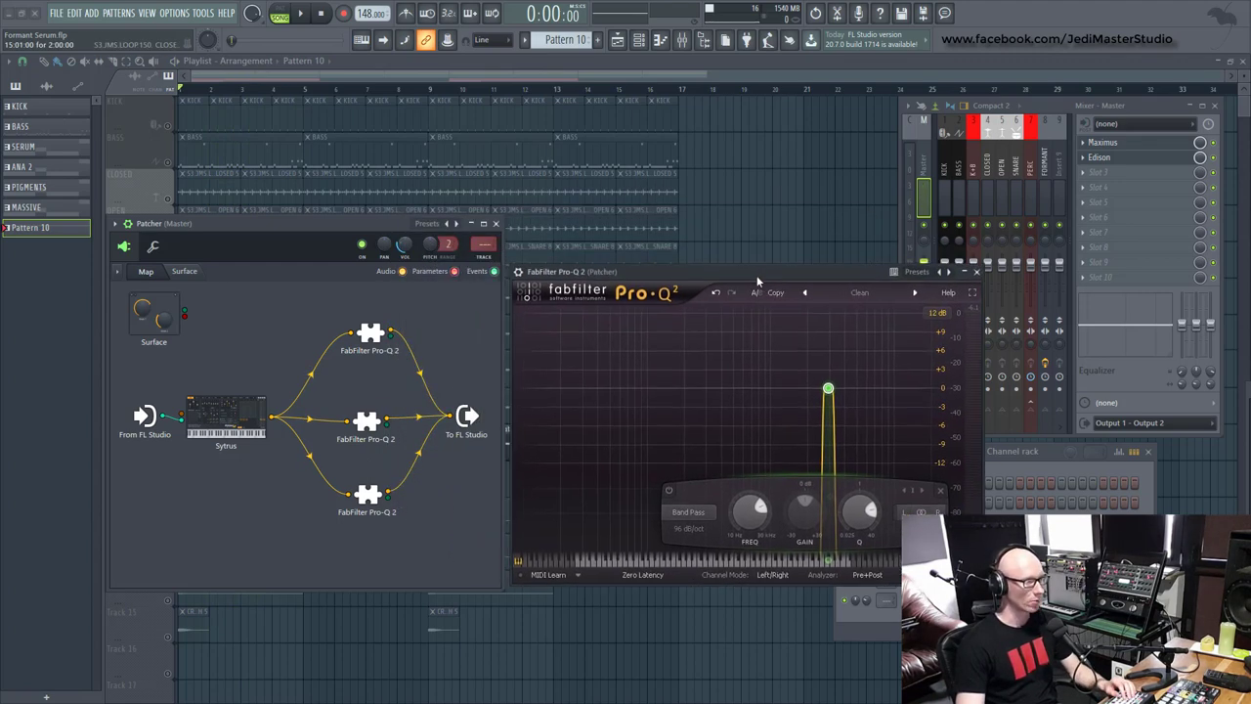
- Set the band frequency of the uppermost Pro-Q 2 in the Patcher map to 290 Hz
left_click(369, 334)
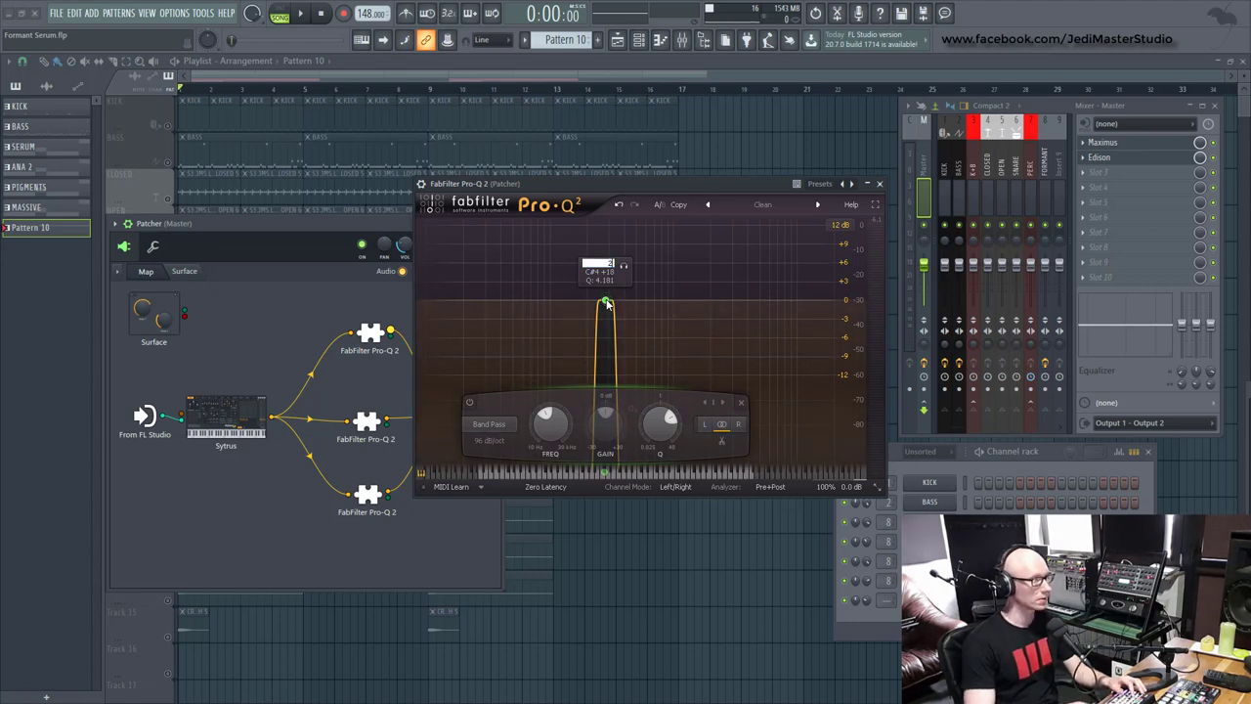
type("90")
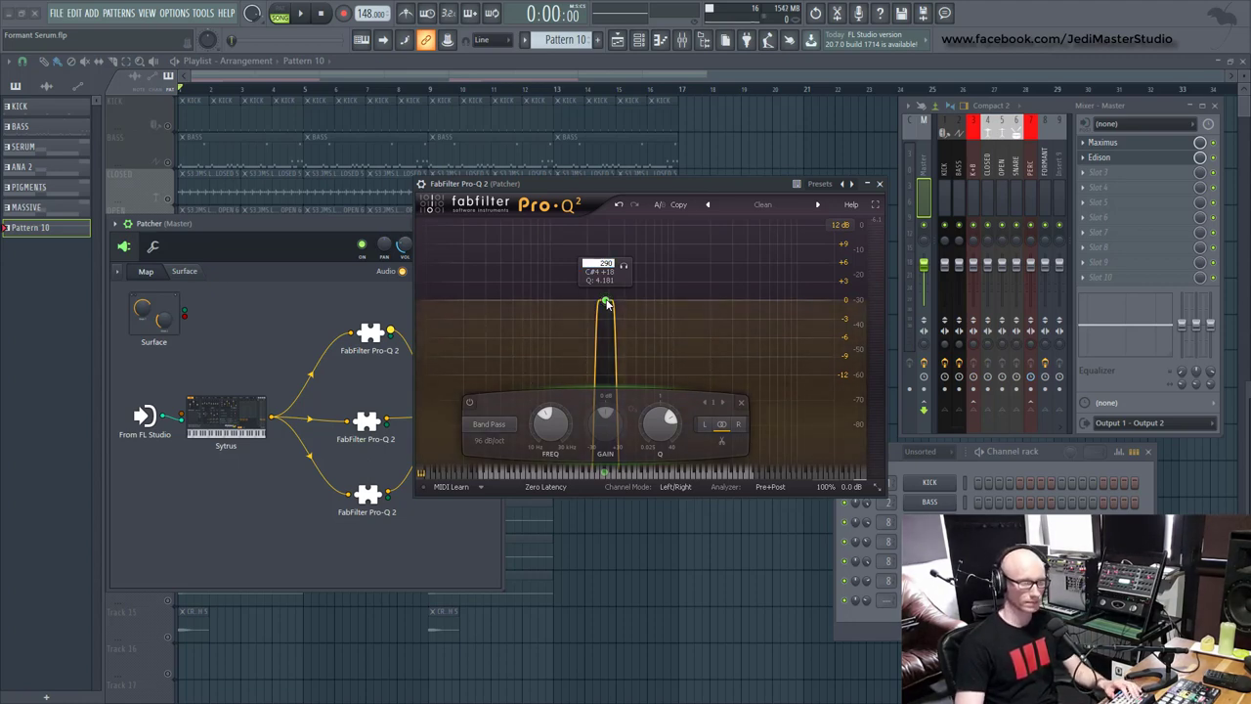
key("Return")
- Set the band frequency of the middle Pro-Q 2 in the Patcher map to 680 Hz
left_click(367, 425)
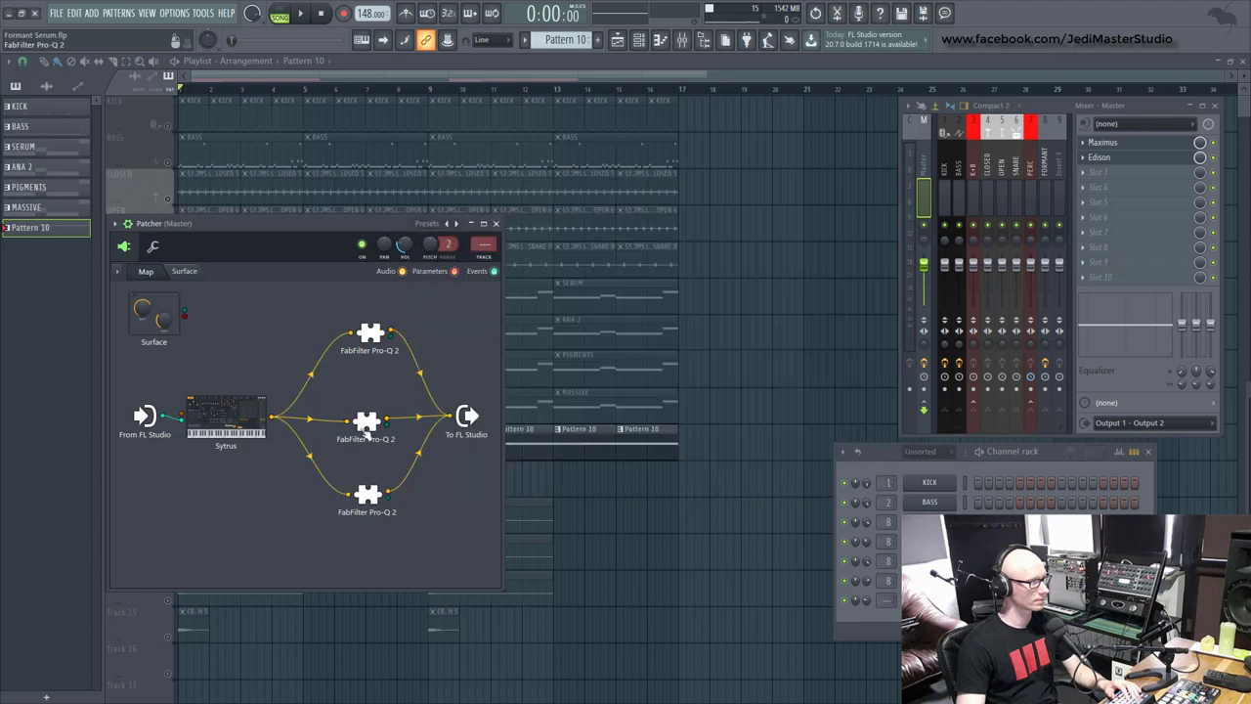
left_click(366, 425)
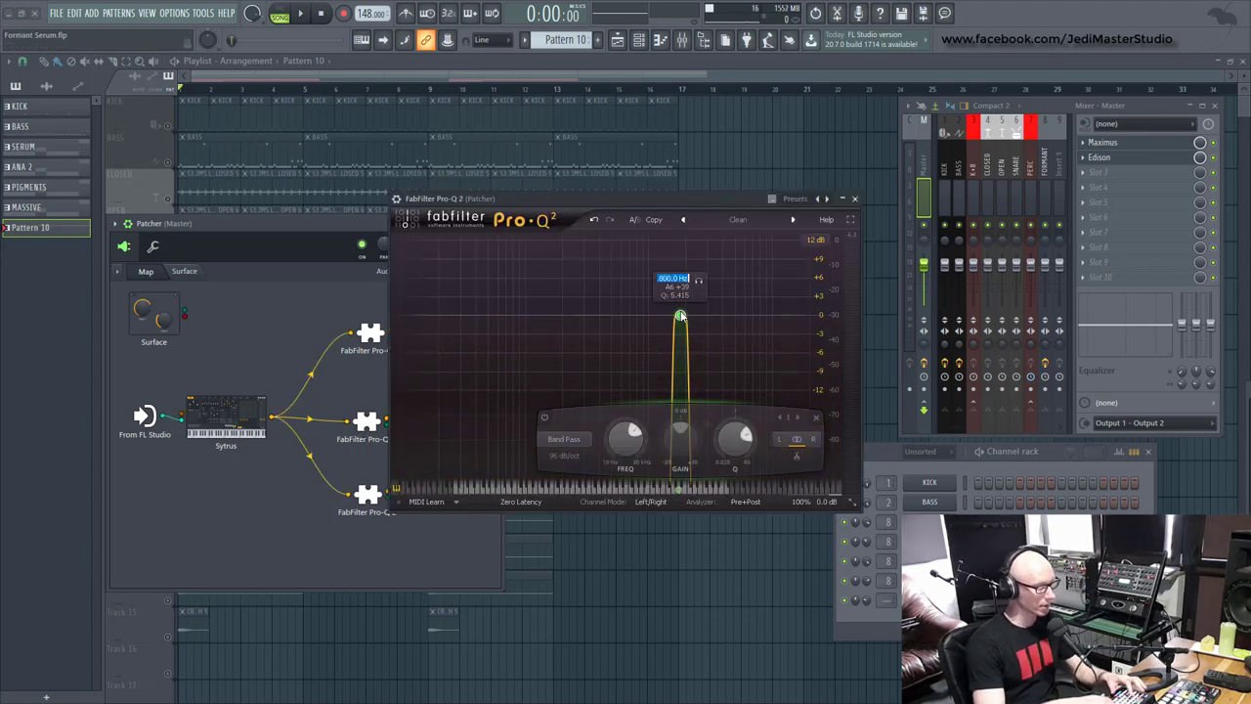
type("680")
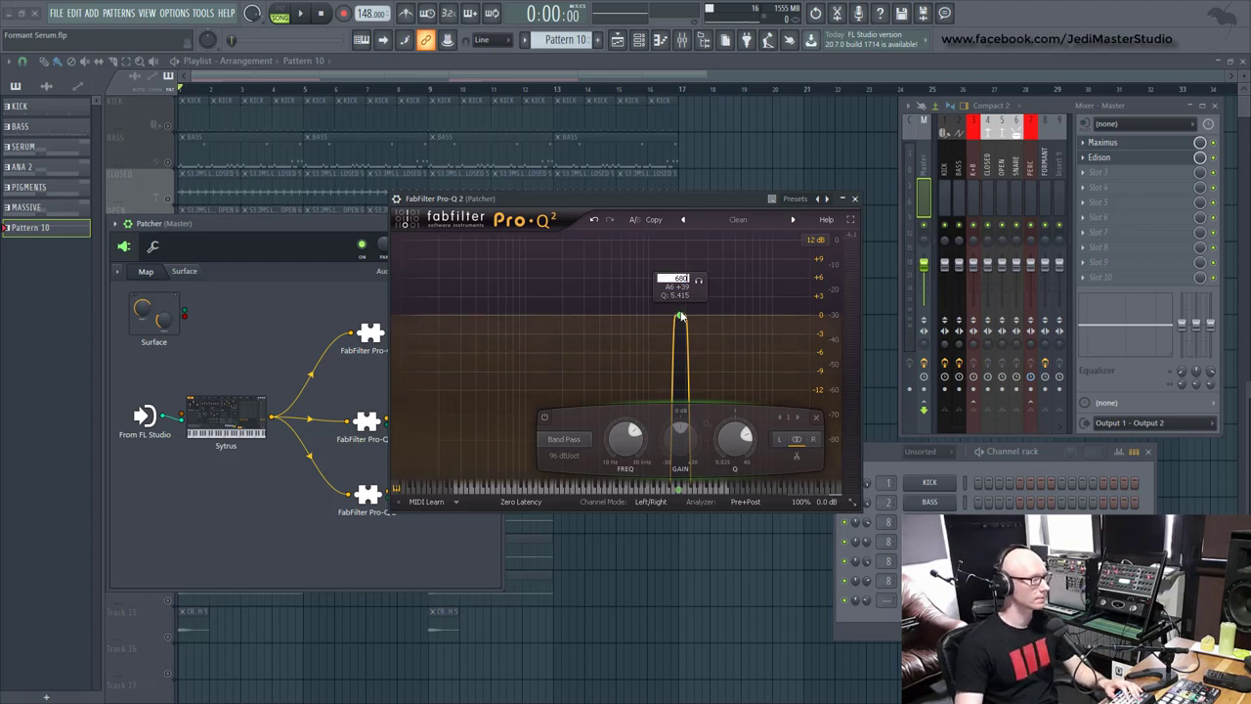
key("Return")
- Set the band frequency of the lowest Pro-Q 2 to 2320 Hz and play the song briefly to hear the new vowel
left_click(369, 495)
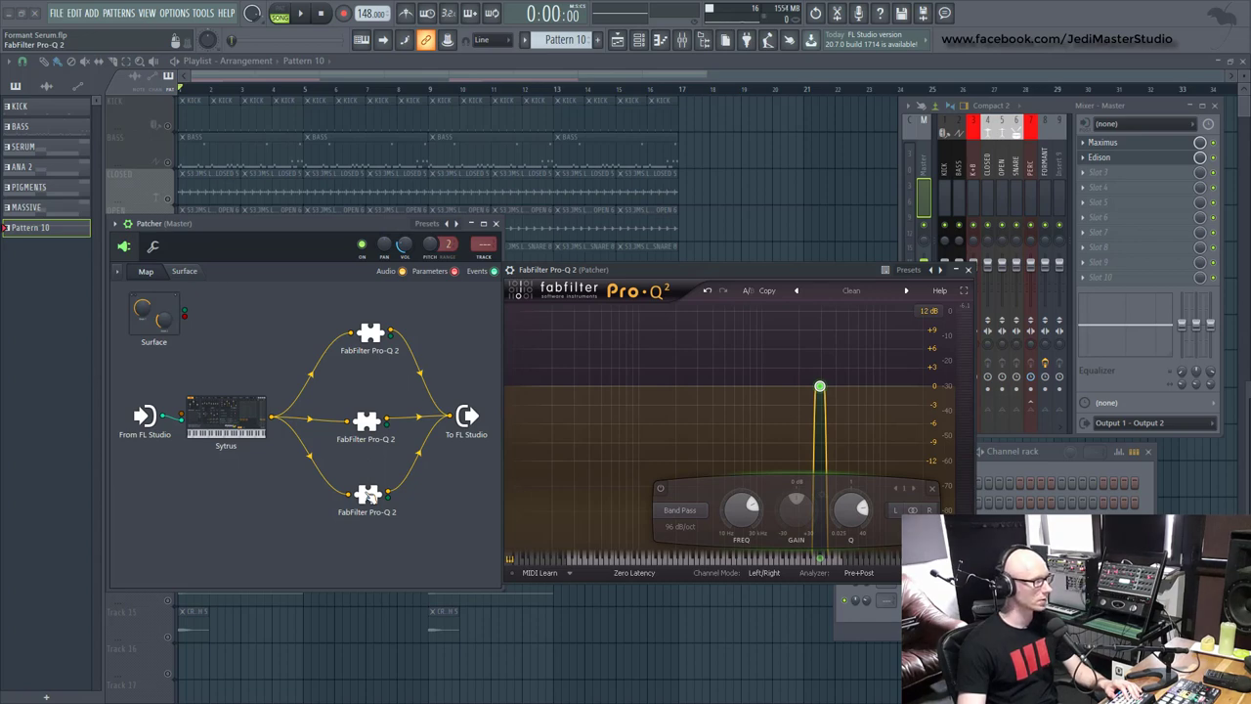
double_click(821, 389)
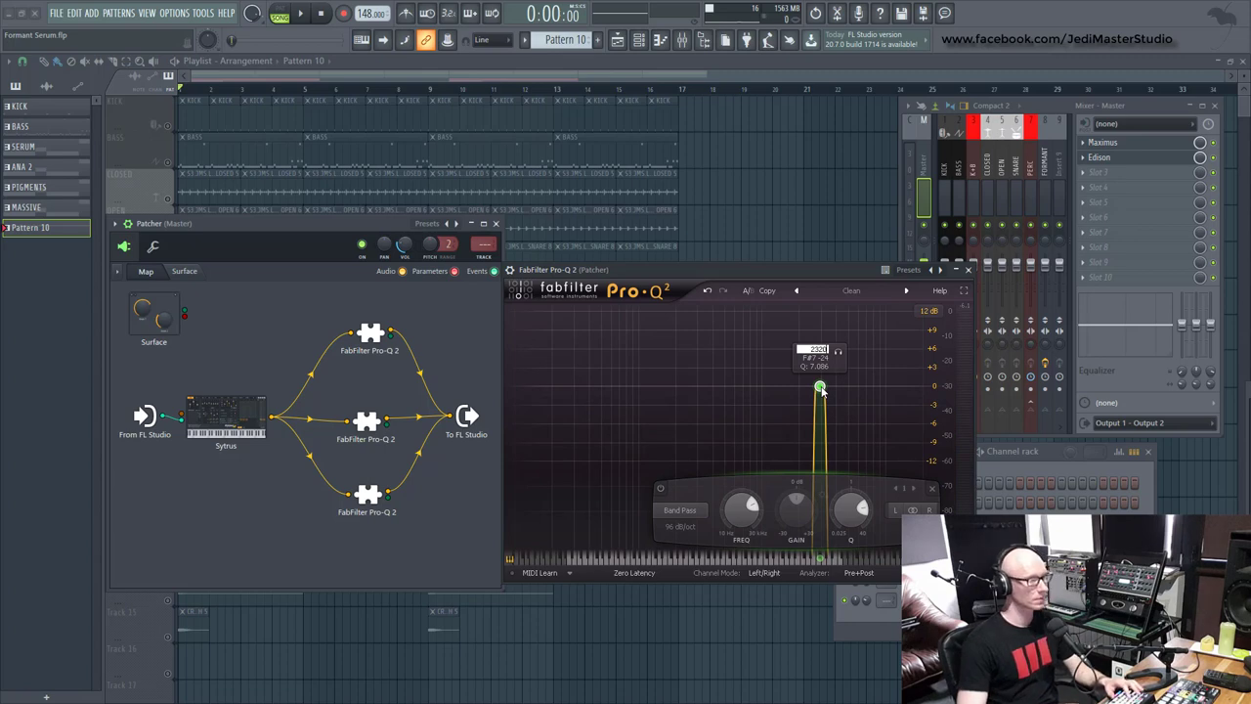
key("Return")
key("space")
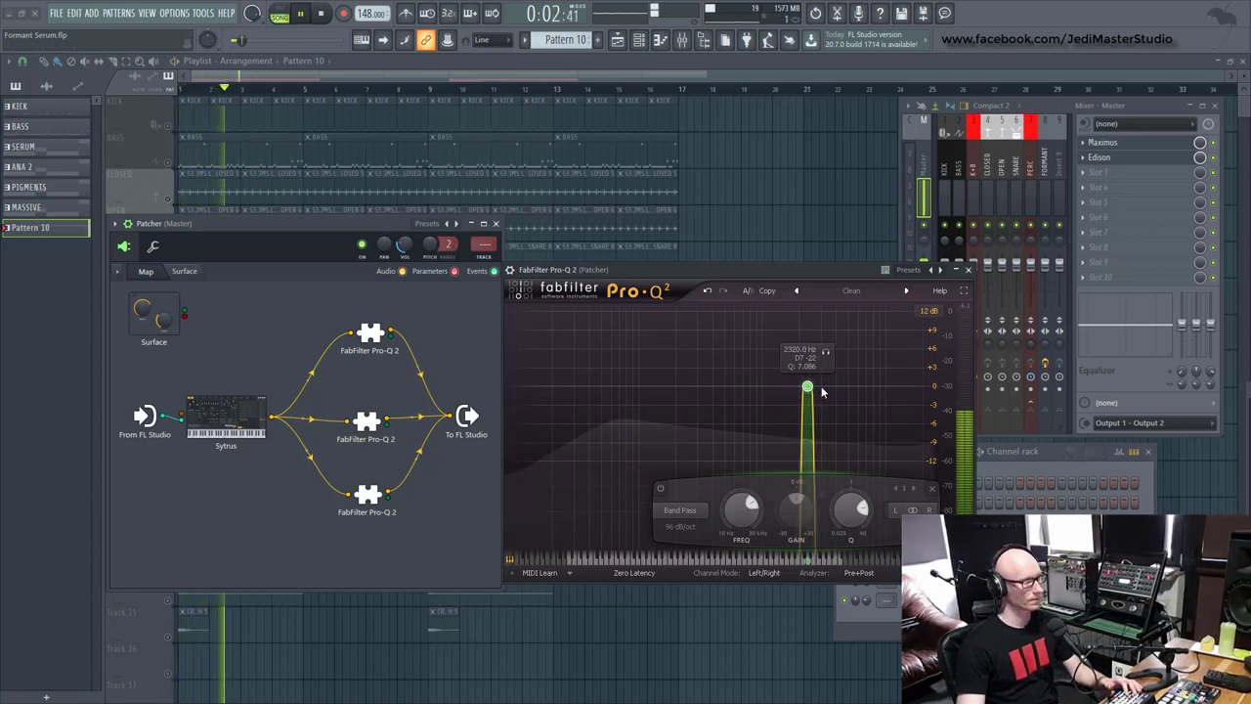
key("space")
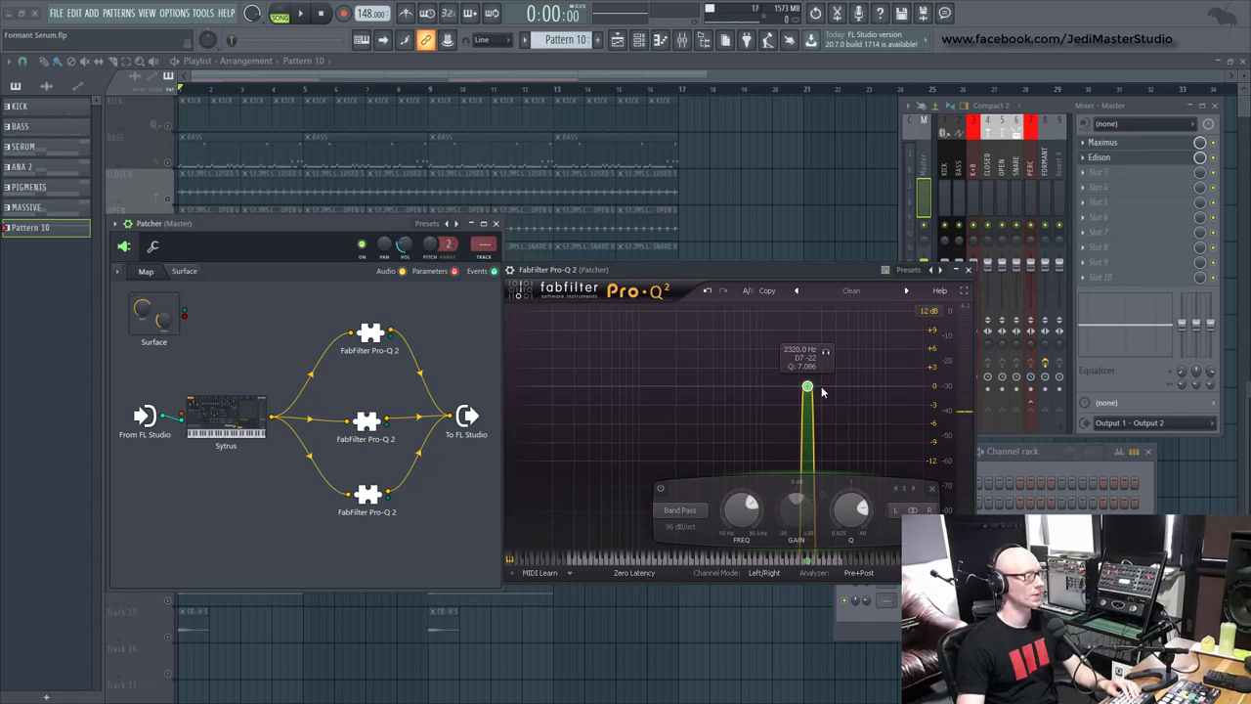
- Close the Pro-Q 2 and Patcher windows and hide the channel rack
left_click(969, 271)
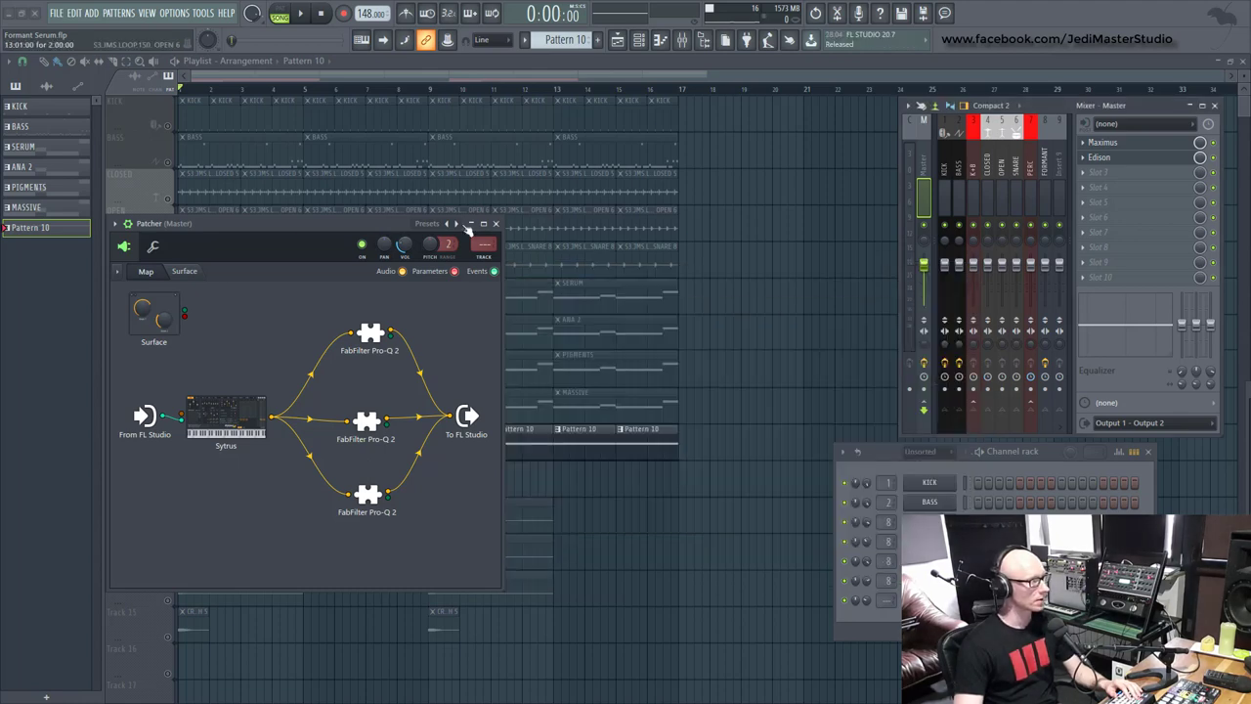
left_click(496, 222)
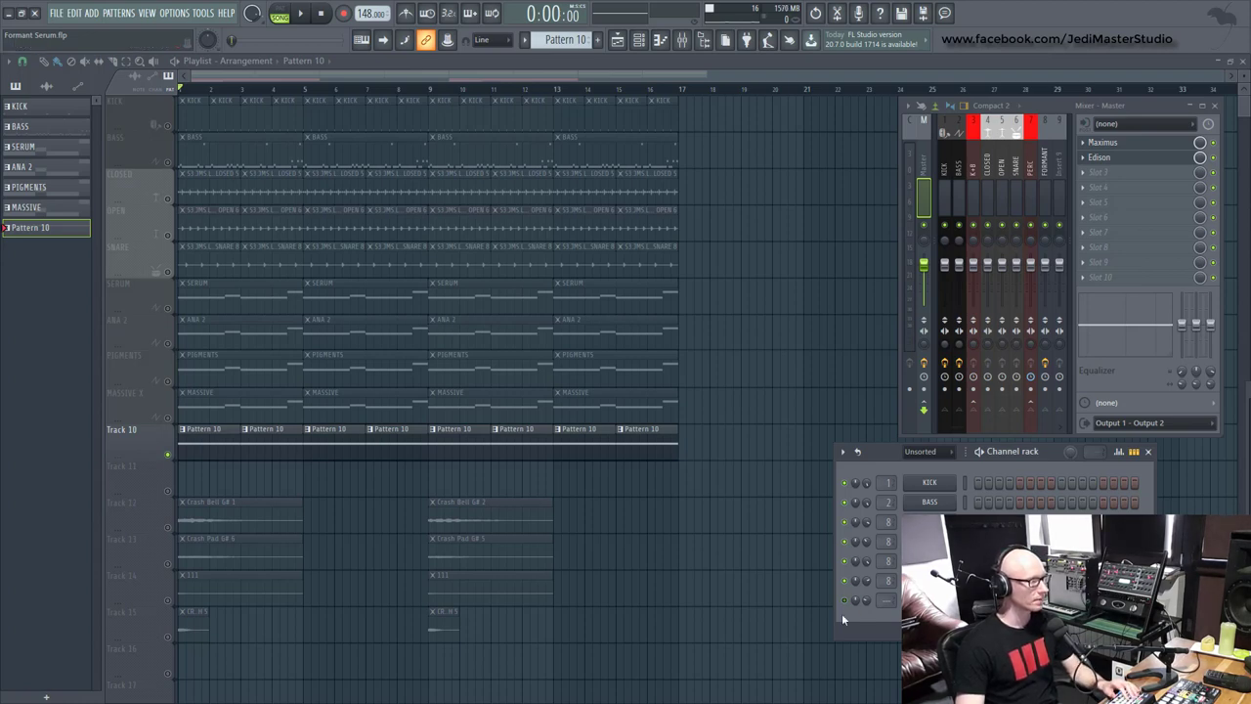
key("F6")
- Delete all Pattern 10 clips from Track 10 in the playlist
right_click(647, 445)
right_click(585, 444)
right_click(522, 445)
right_click(459, 445)
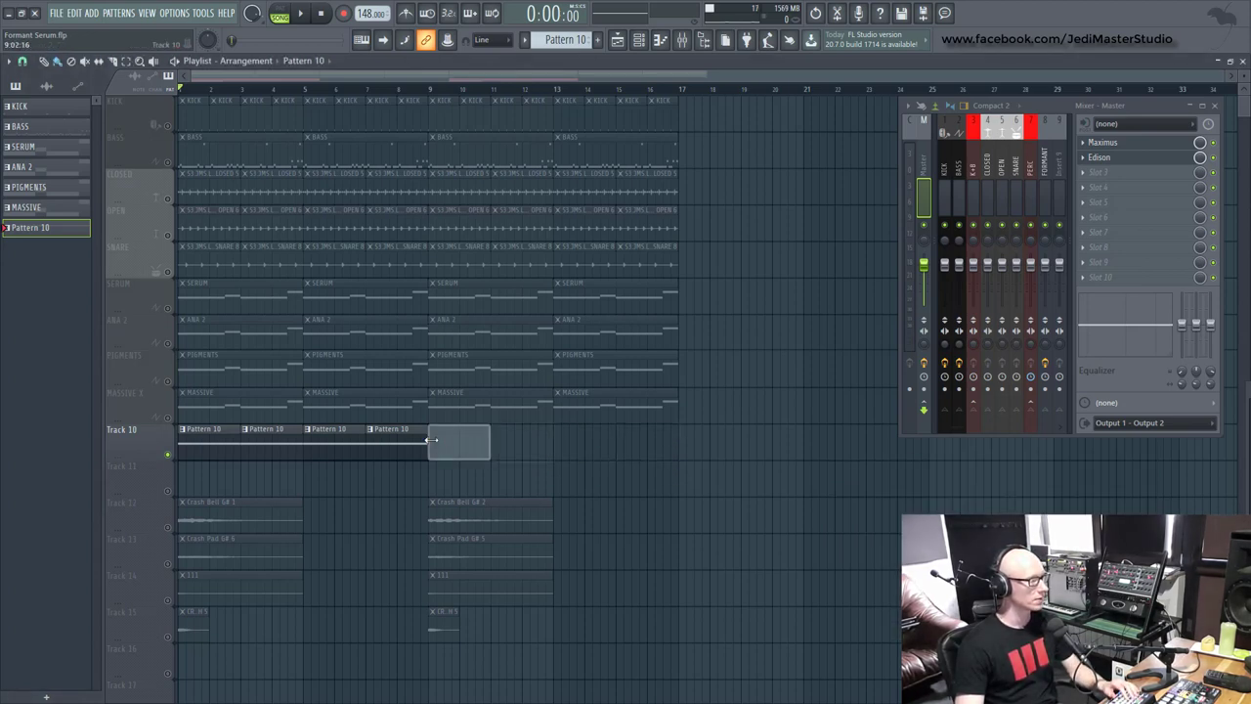
right_click(395, 448)
right_click(334, 445)
right_click(283, 445)
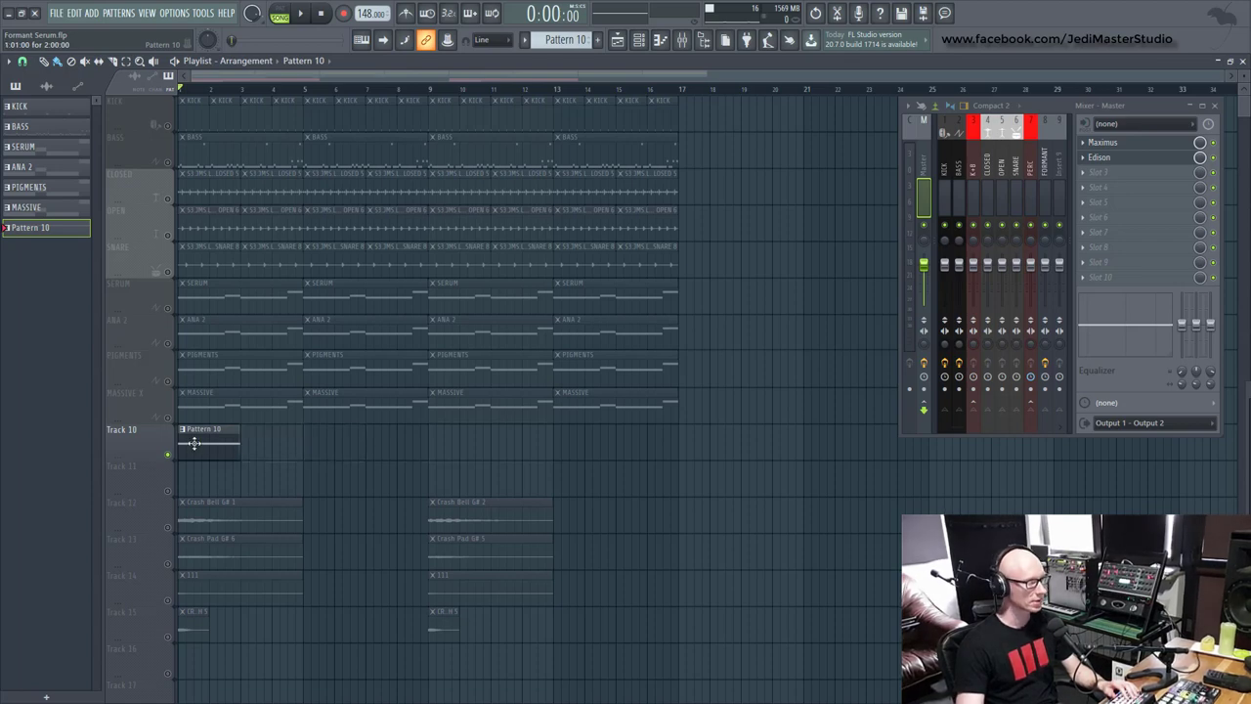
right_click(215, 446)
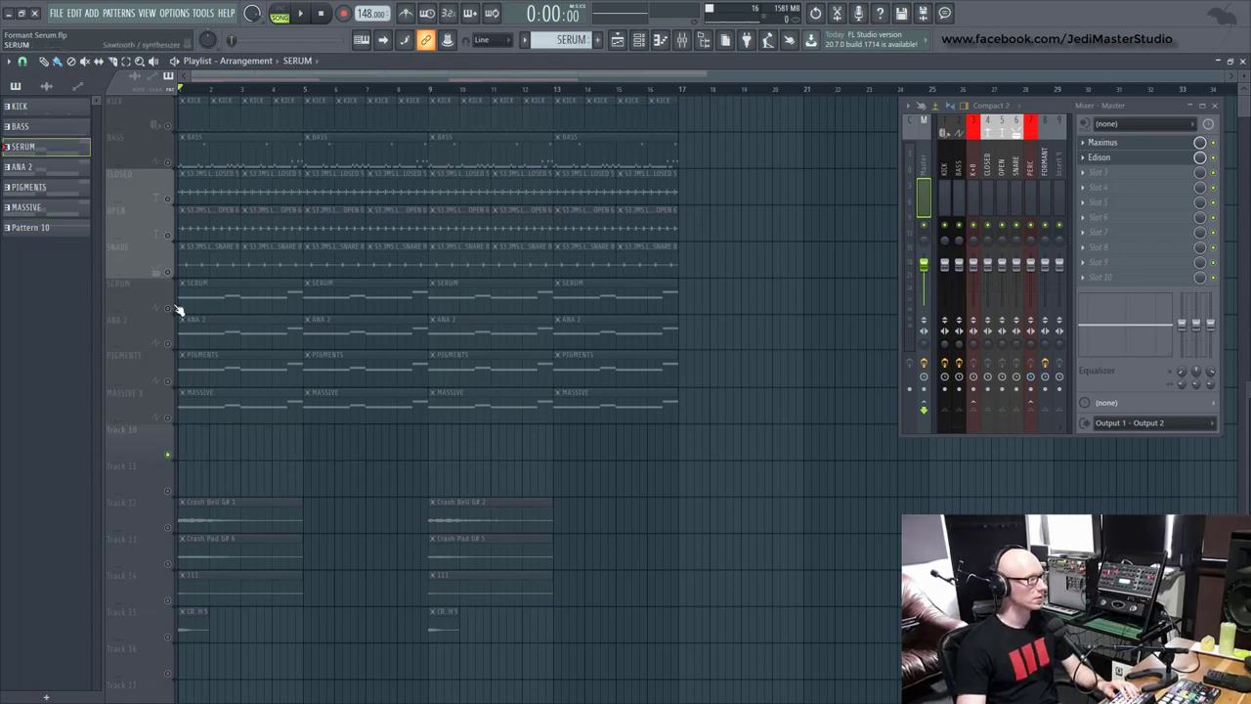
- Unmute the KICK and BASS tracks and Tracks 12 to 15, and start playing the song
left_click(651, 44)
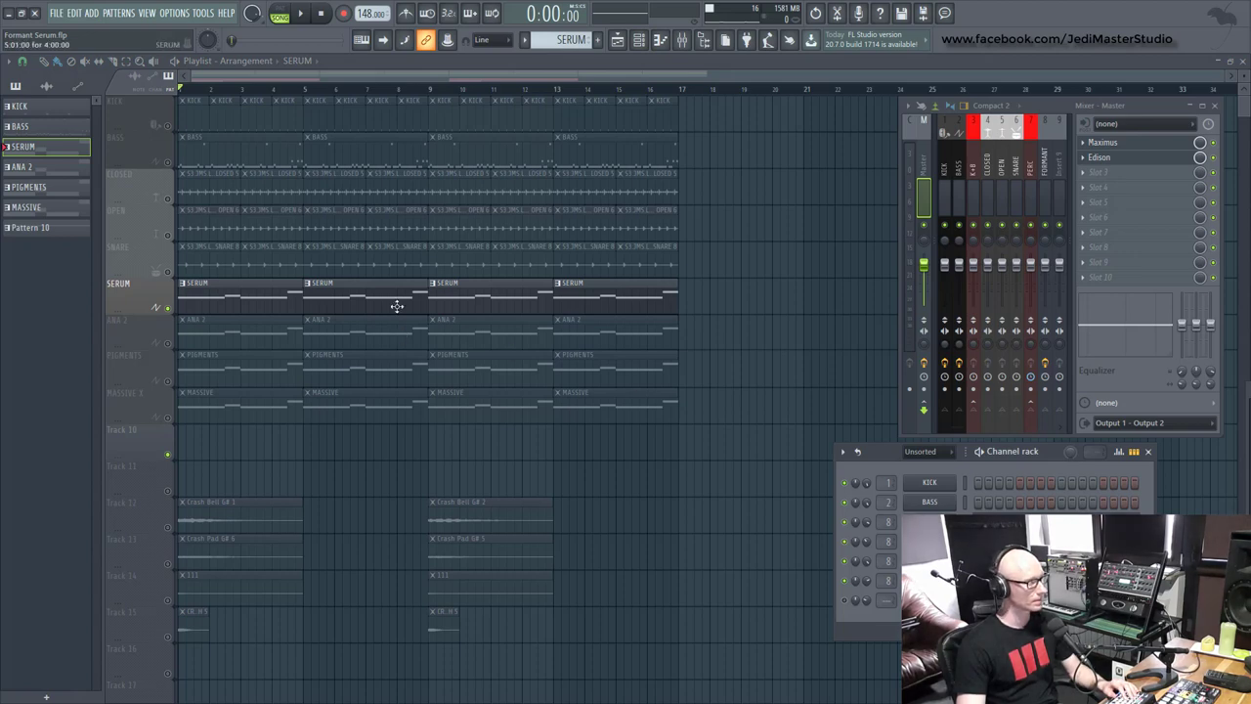
key("F6")
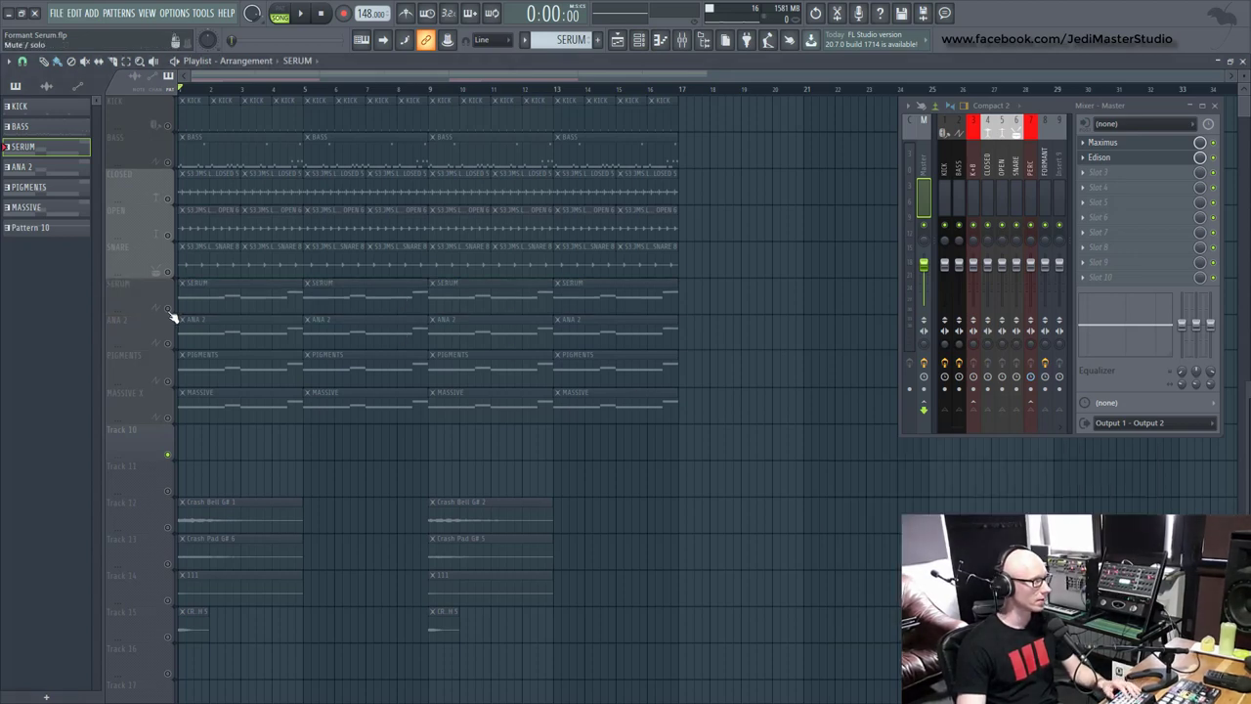
left_click(167, 125)
left_click(168, 162)
left_click(167, 528)
left_click(168, 564)
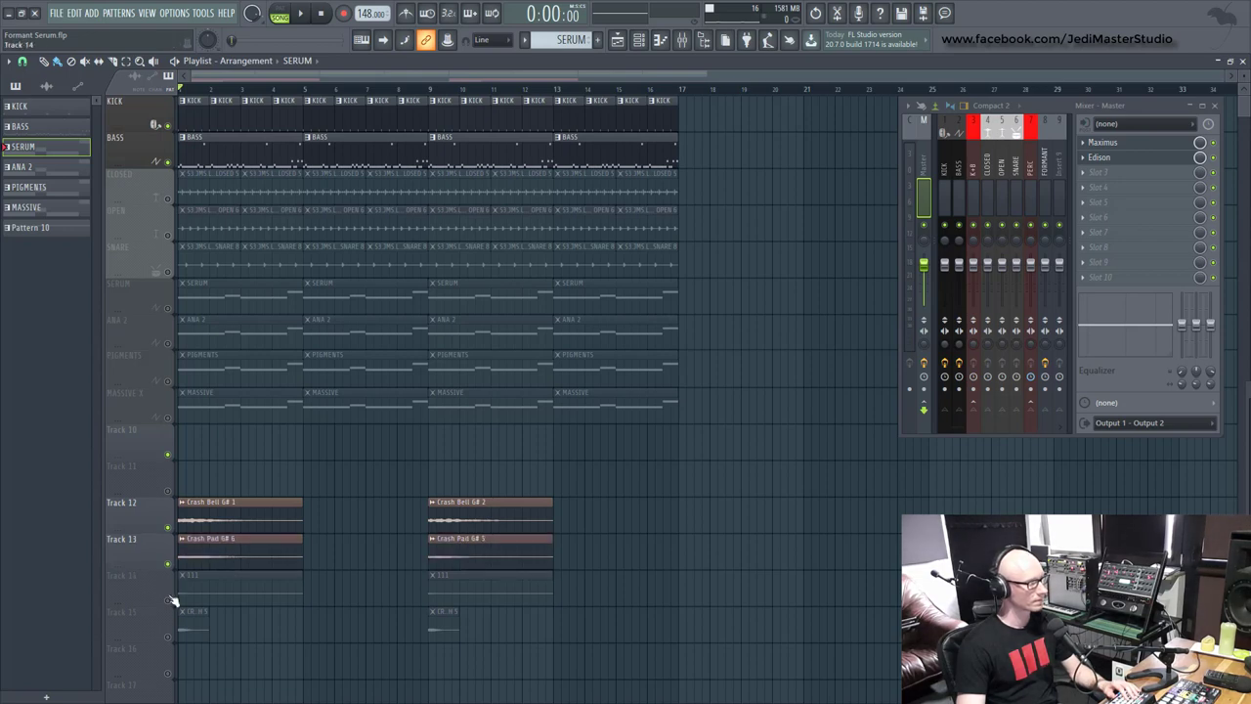
left_click(167, 600)
left_click(167, 636)
key("space")
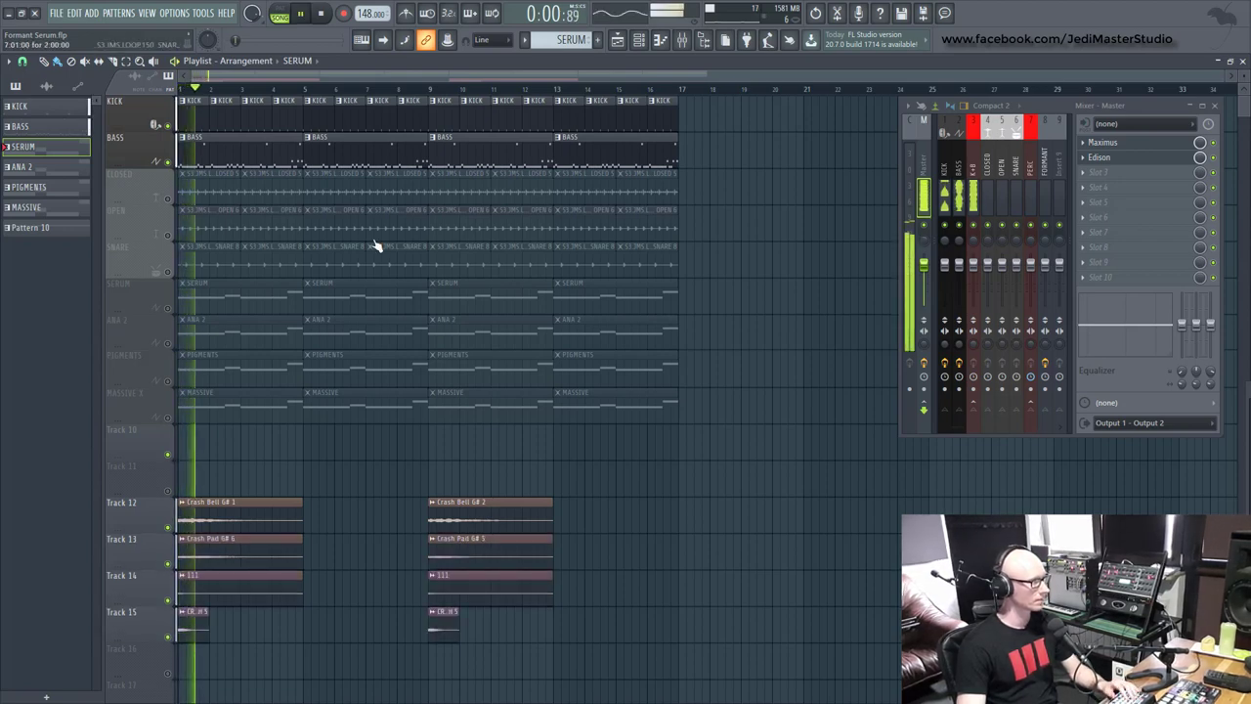
- Remove the CLOSED, OPEN and SNARE clips at bar 7 and refill the gap by duplicating the clips from bar 5
left_click_drag(377, 245, 430, 280)
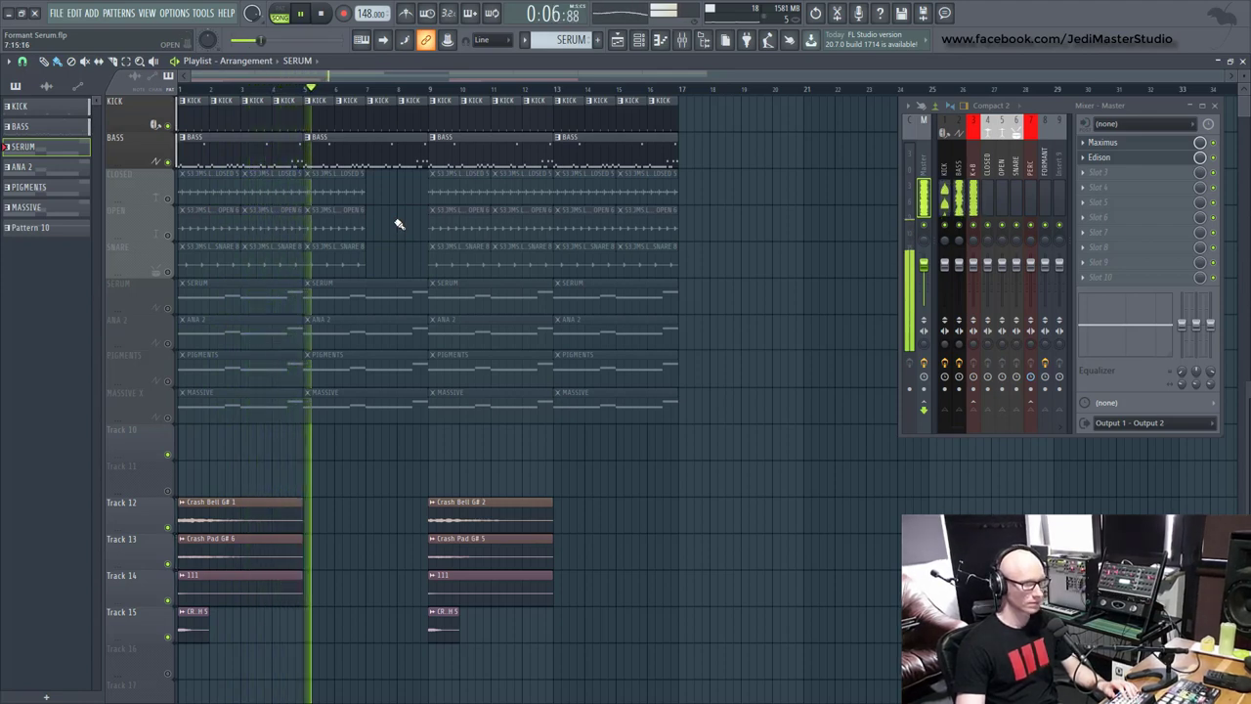
key("e")
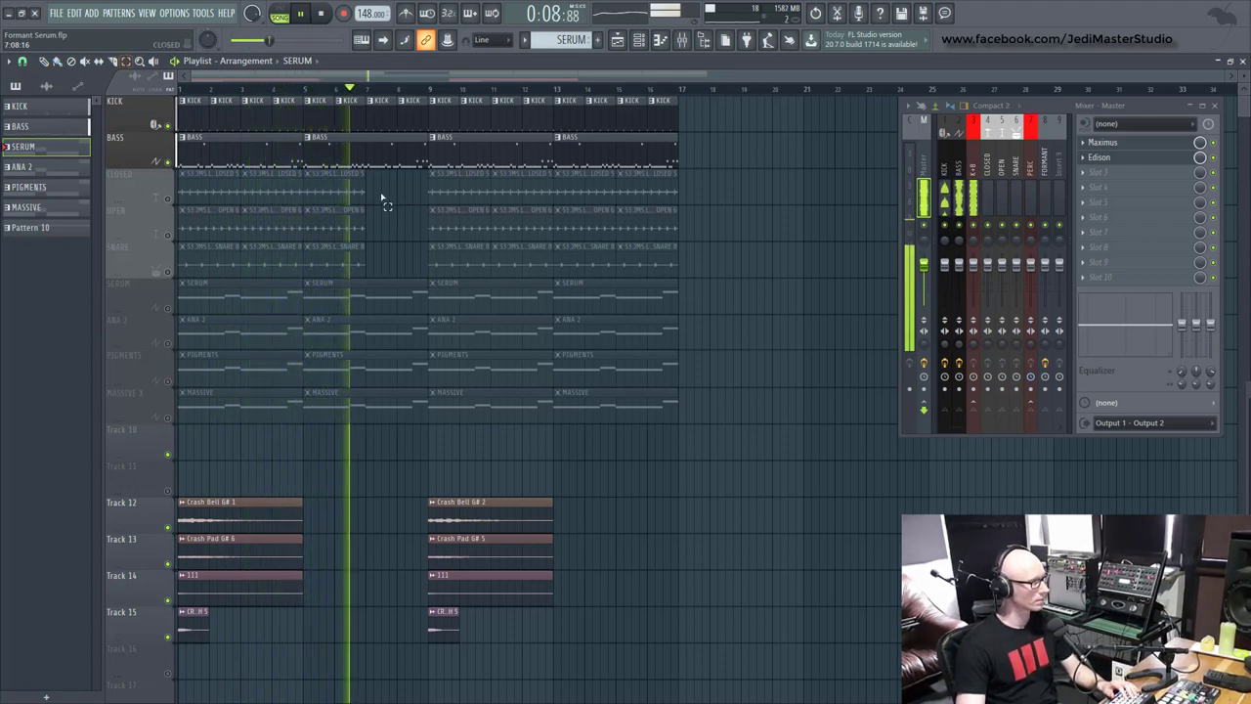
left_click_drag(378, 172, 347, 271)
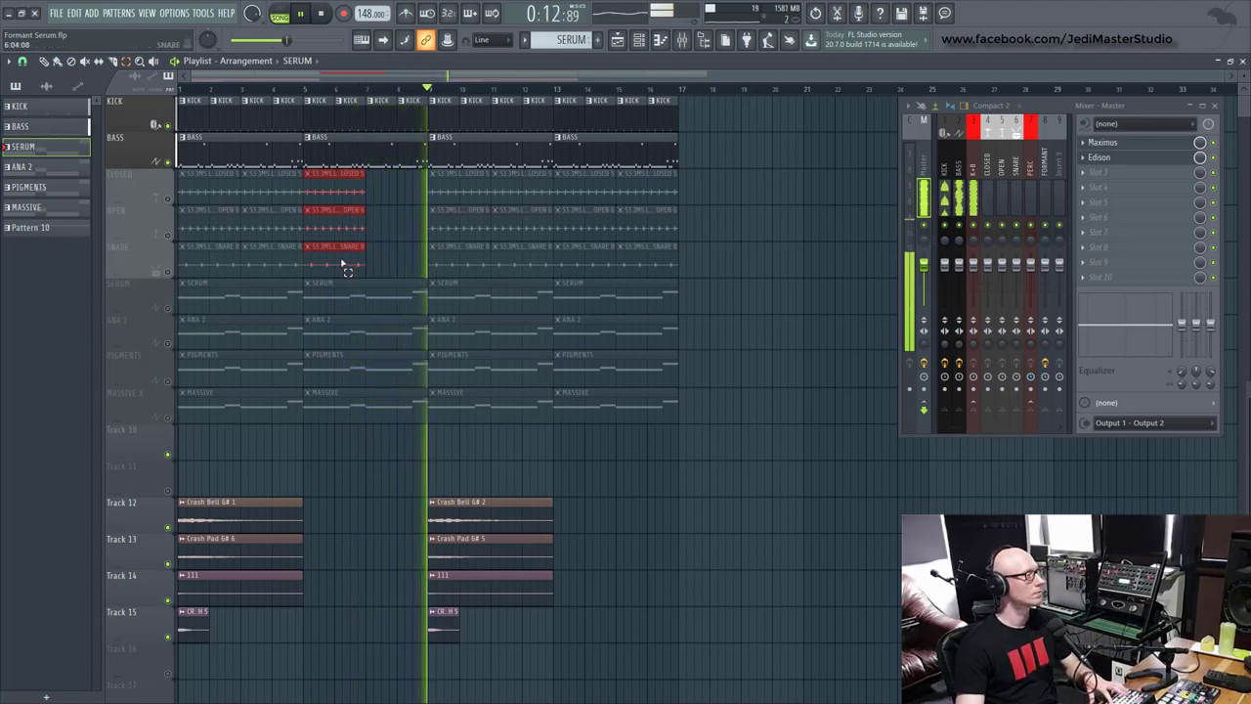
key("ctrl+b")
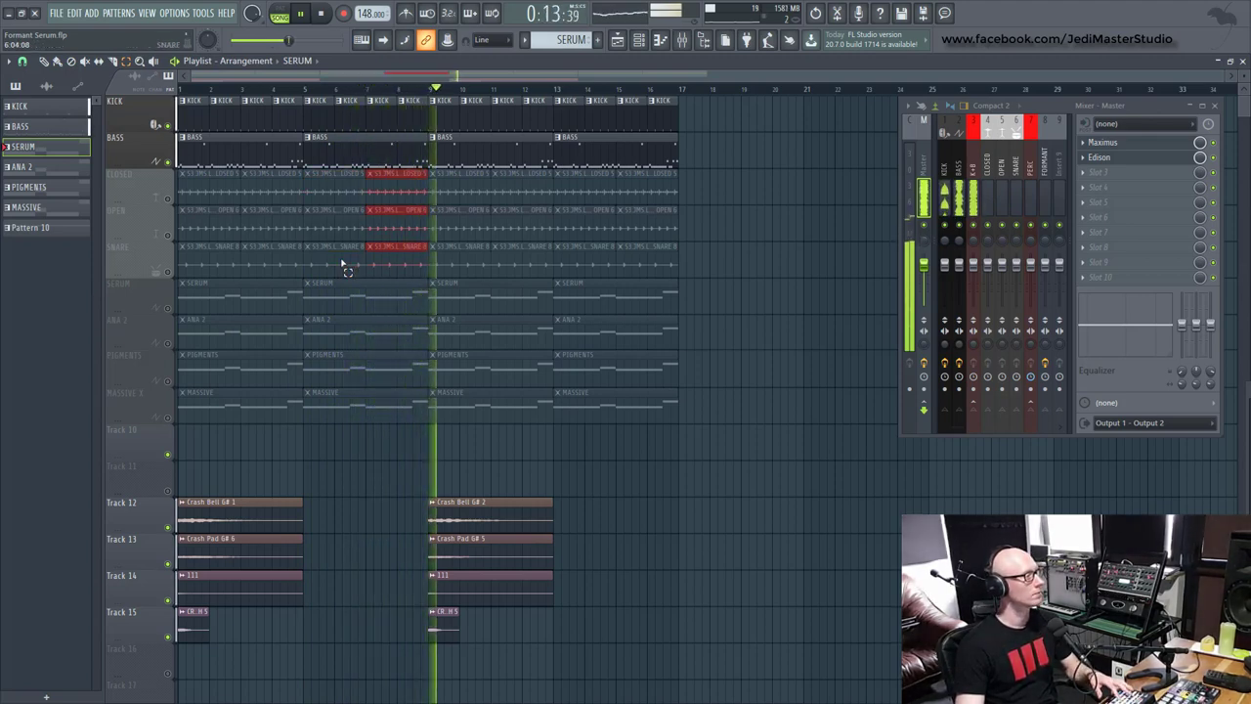
- Unmute the CLOSED and SNARE tracks, trying OPEN with them before muting it again, and stop playback
left_click(167, 235)
left_click(168, 198)
left_click(167, 271)
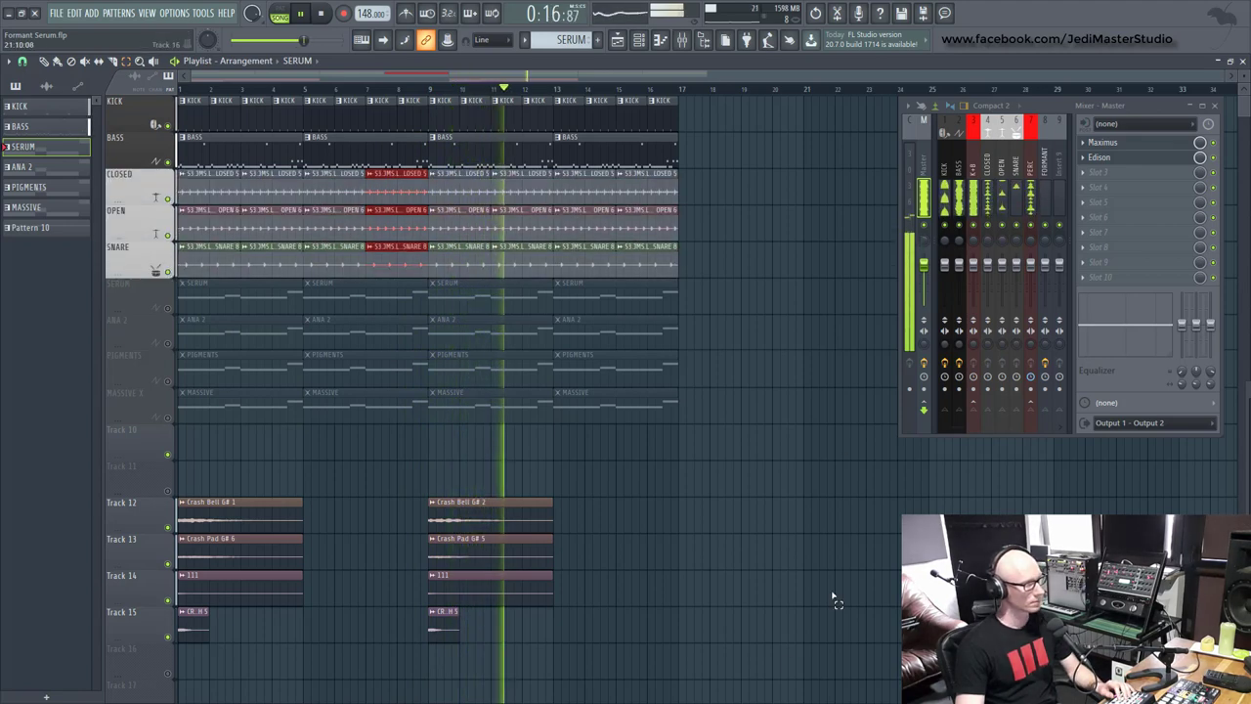
left_click(833, 408, "ctrl")
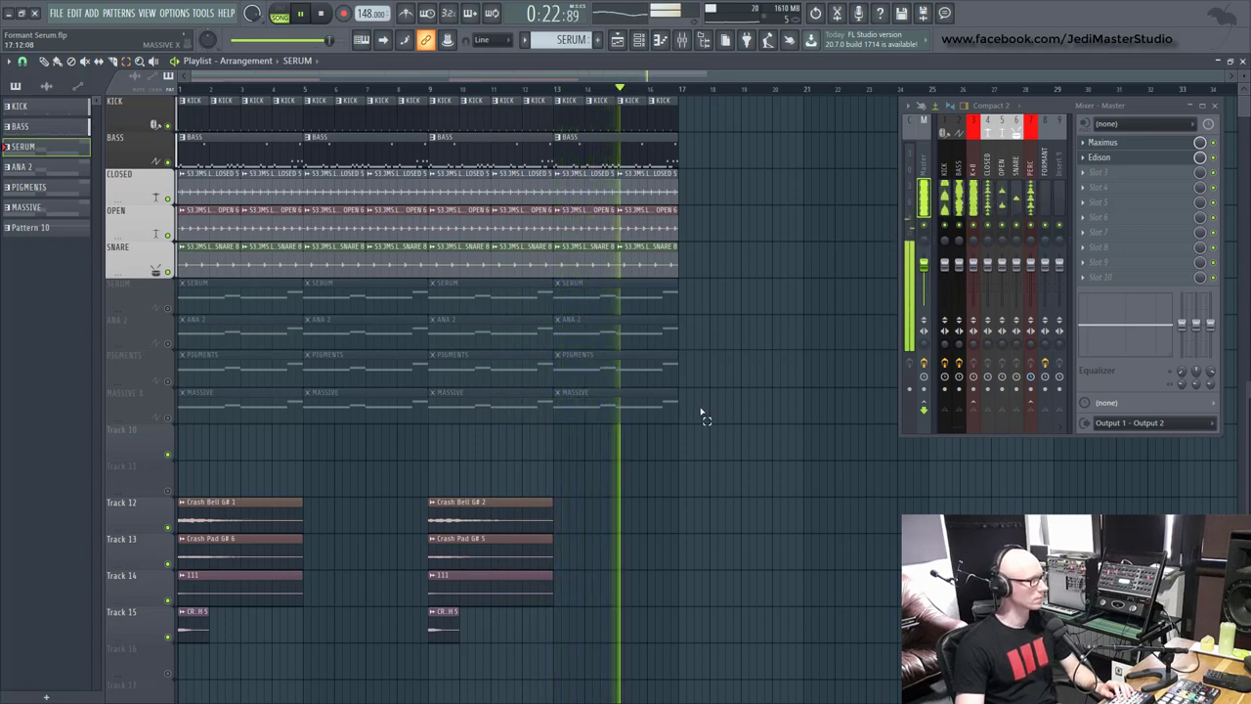
left_click(167, 234)
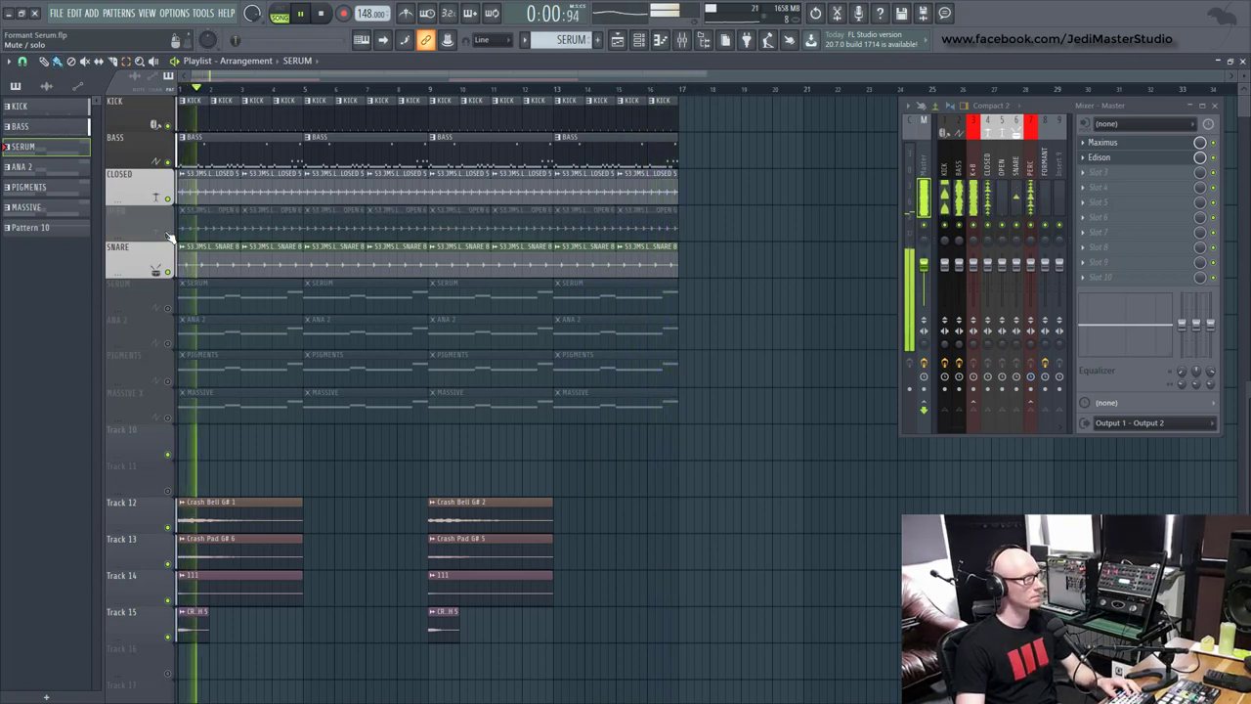
key("space")
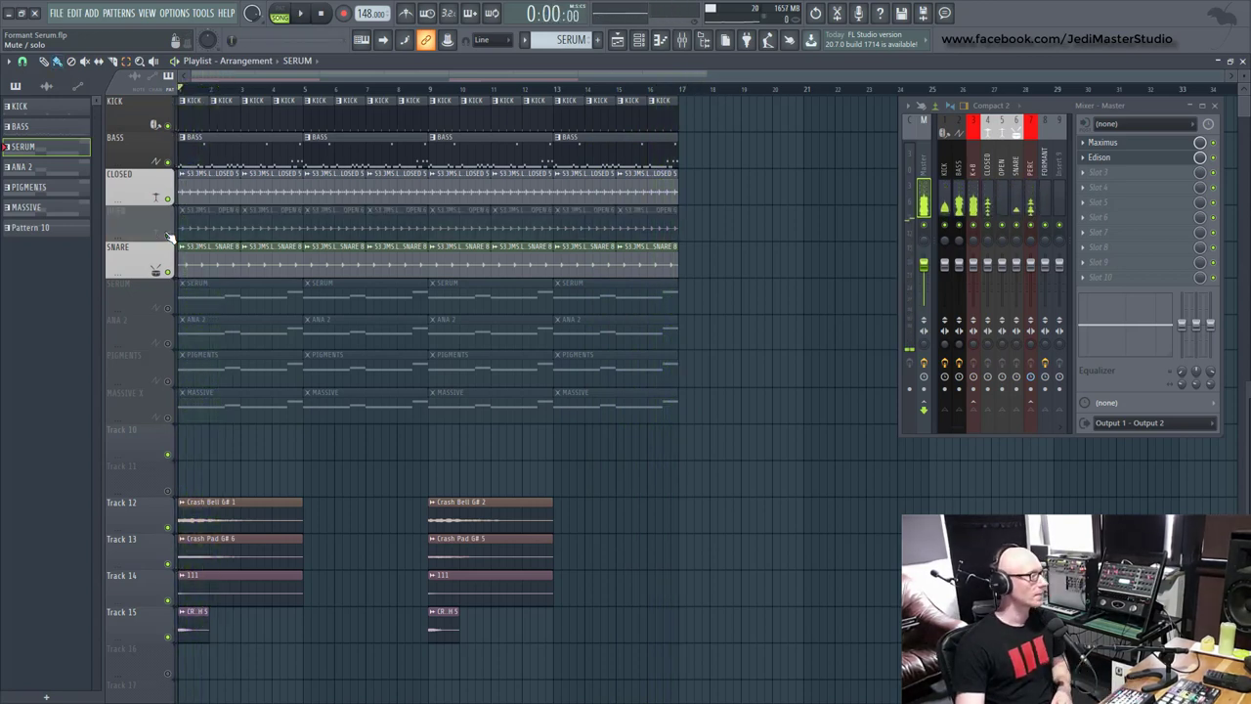
- Unmute the SERUM track, and open its pattern in the piano roll to play it briefly in pattern mode
left_click(167, 307)
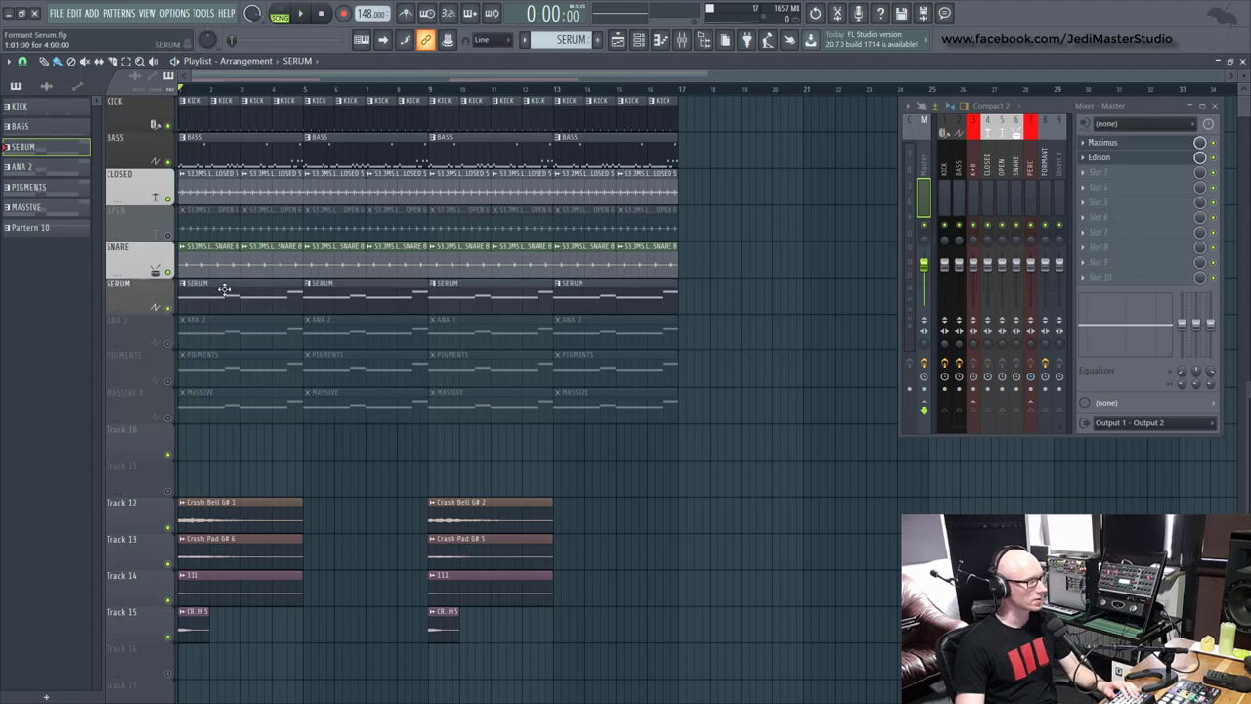
double_click(240, 284)
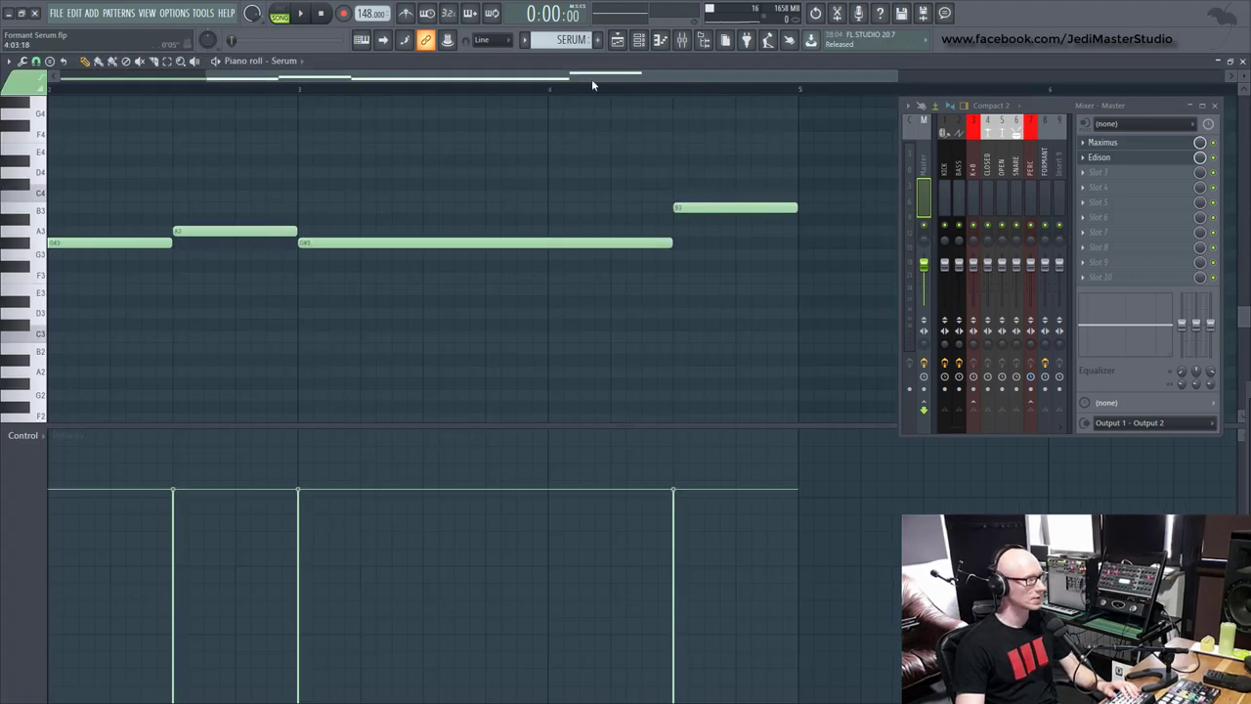
scroll(592, 83, "down", 4)
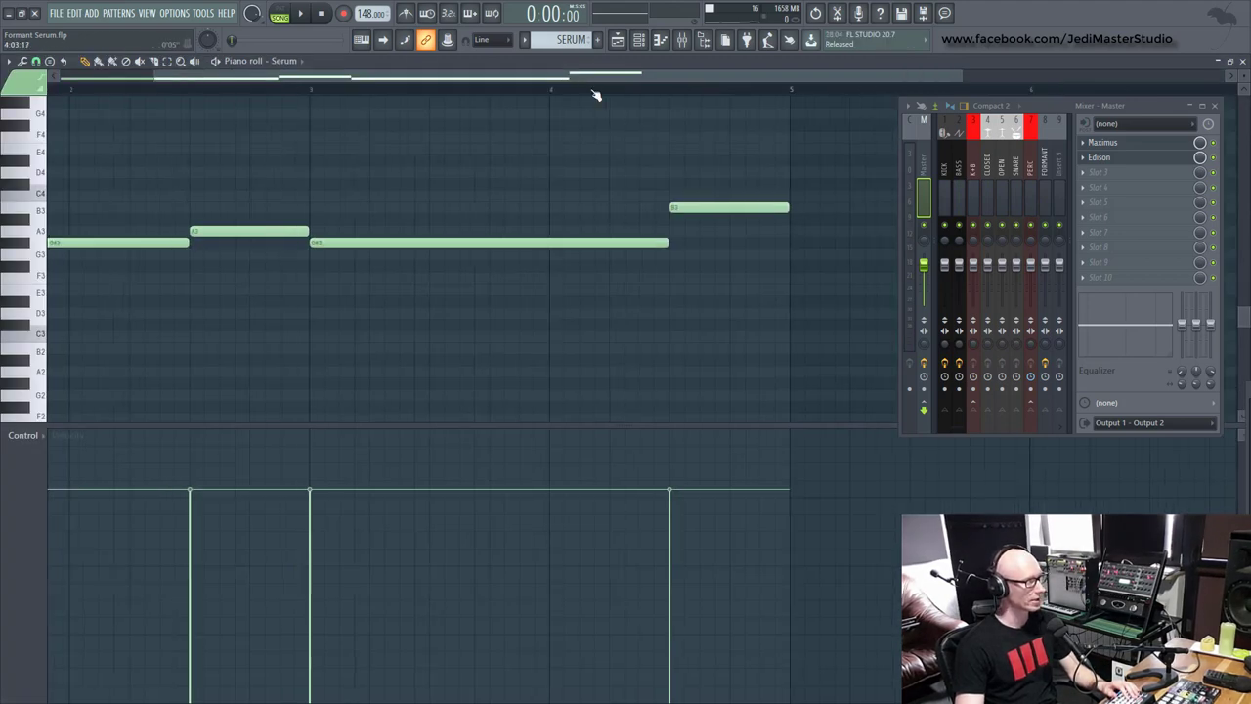
left_click(283, 14)
left_click(300, 14)
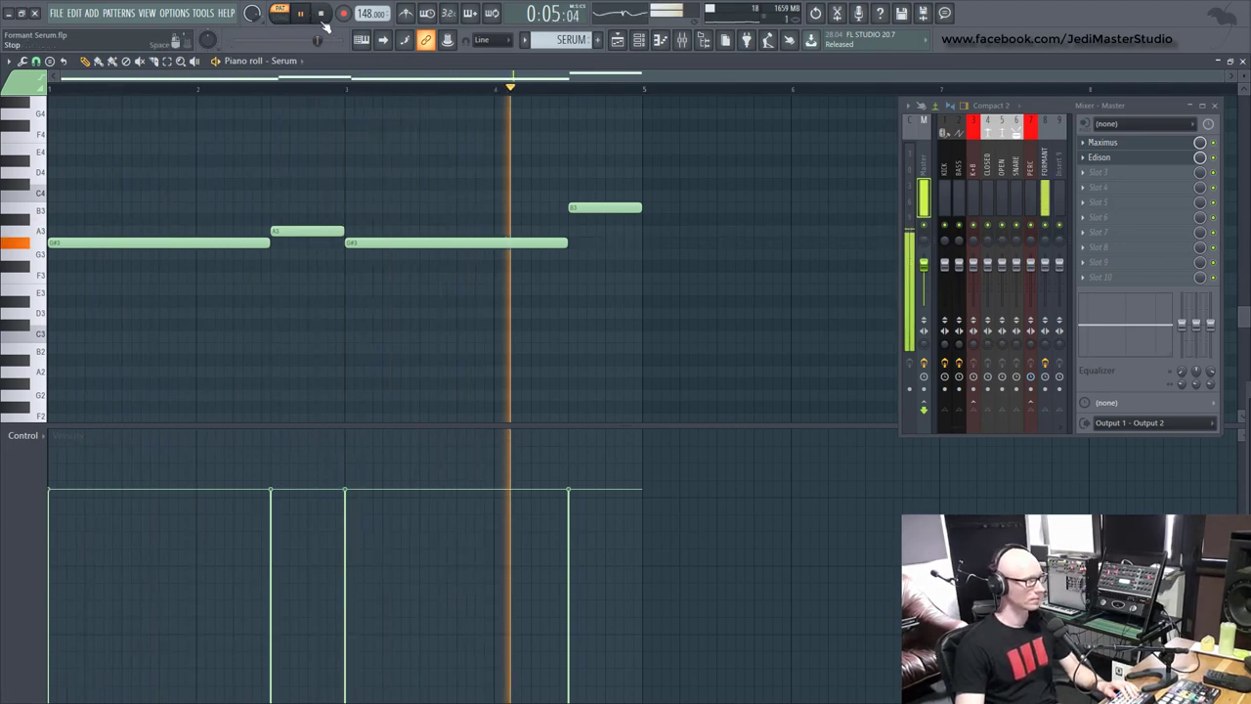
left_click(321, 14)
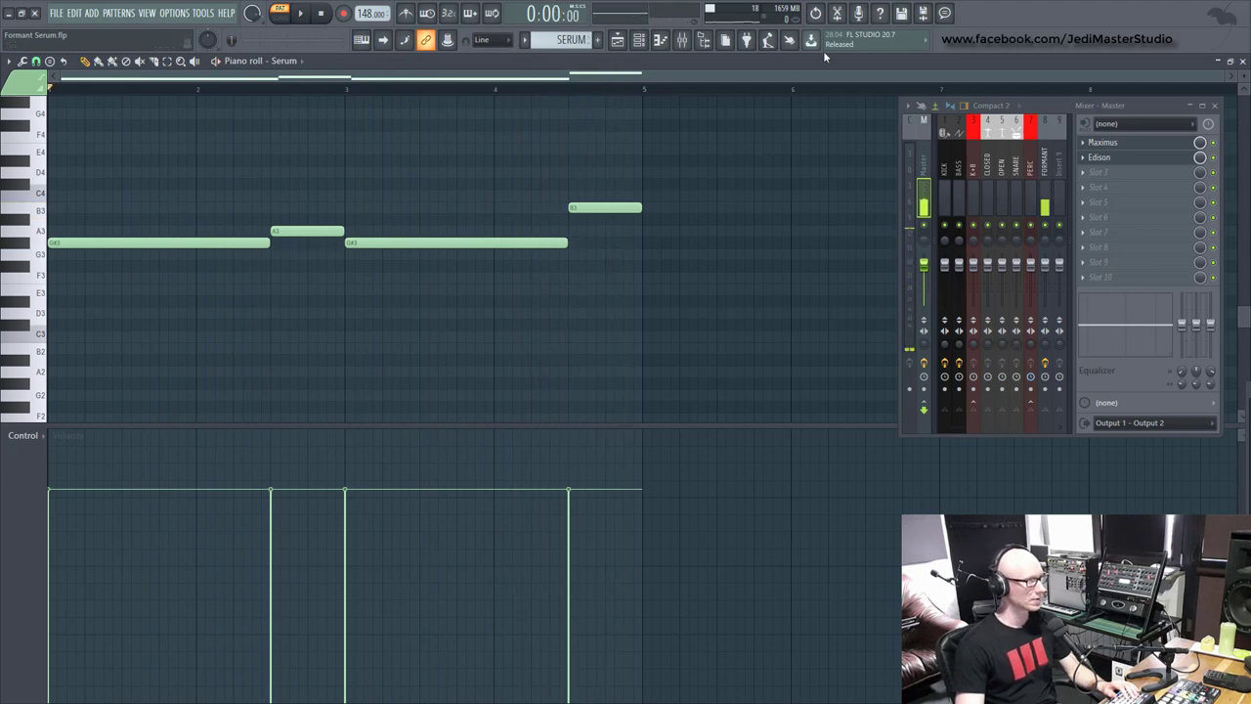
- Return to the playlist and open the Serum channel's plugin window from the channel rack
left_click(633, 39)
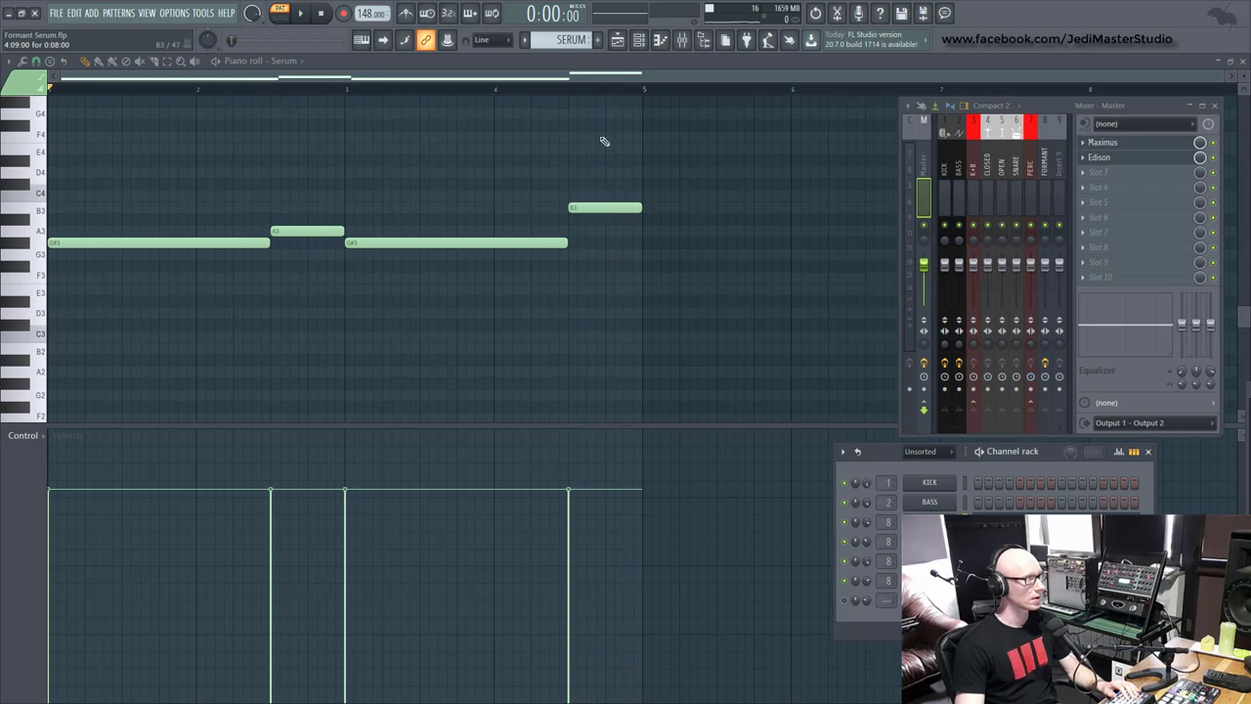
left_click(617, 40)
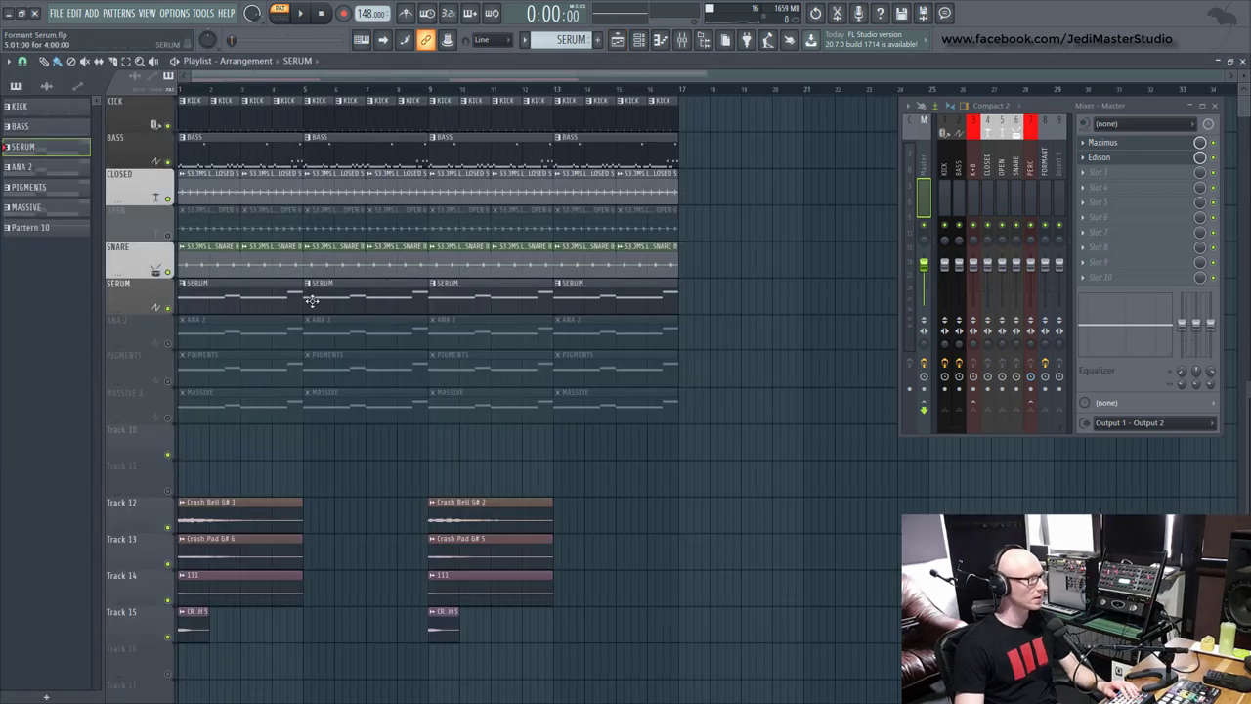
left_click(638, 39)
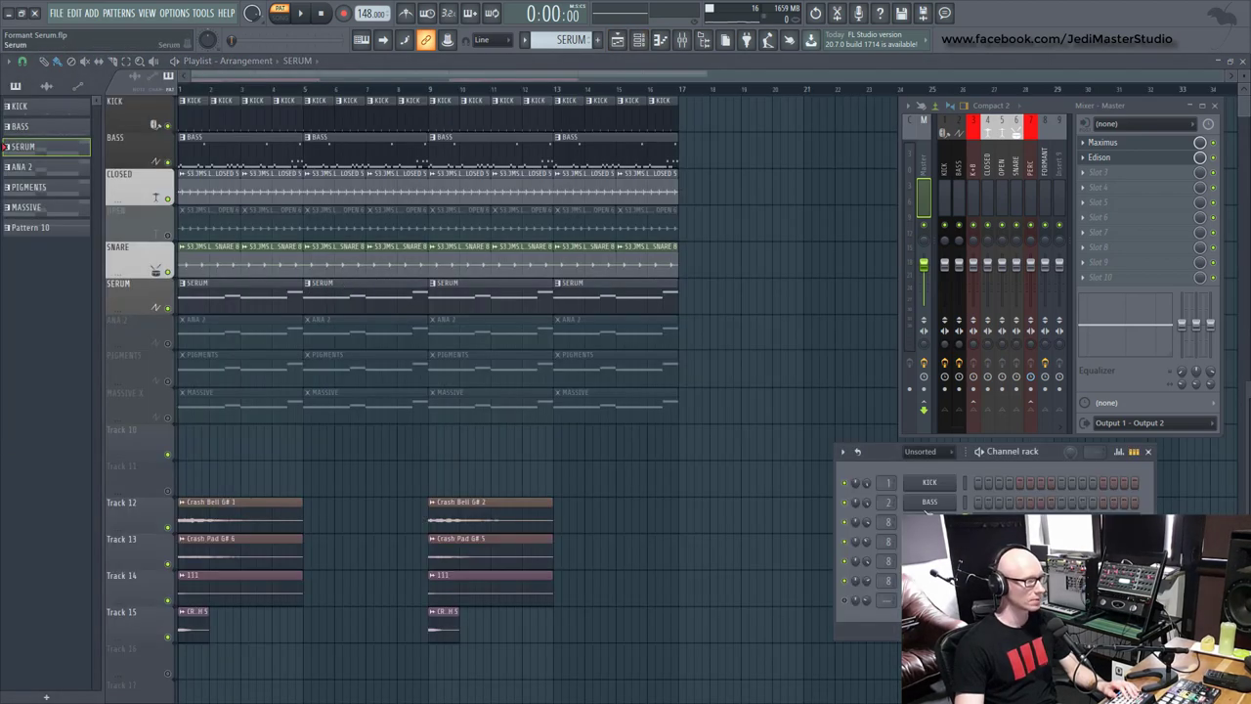
left_click(930, 579)
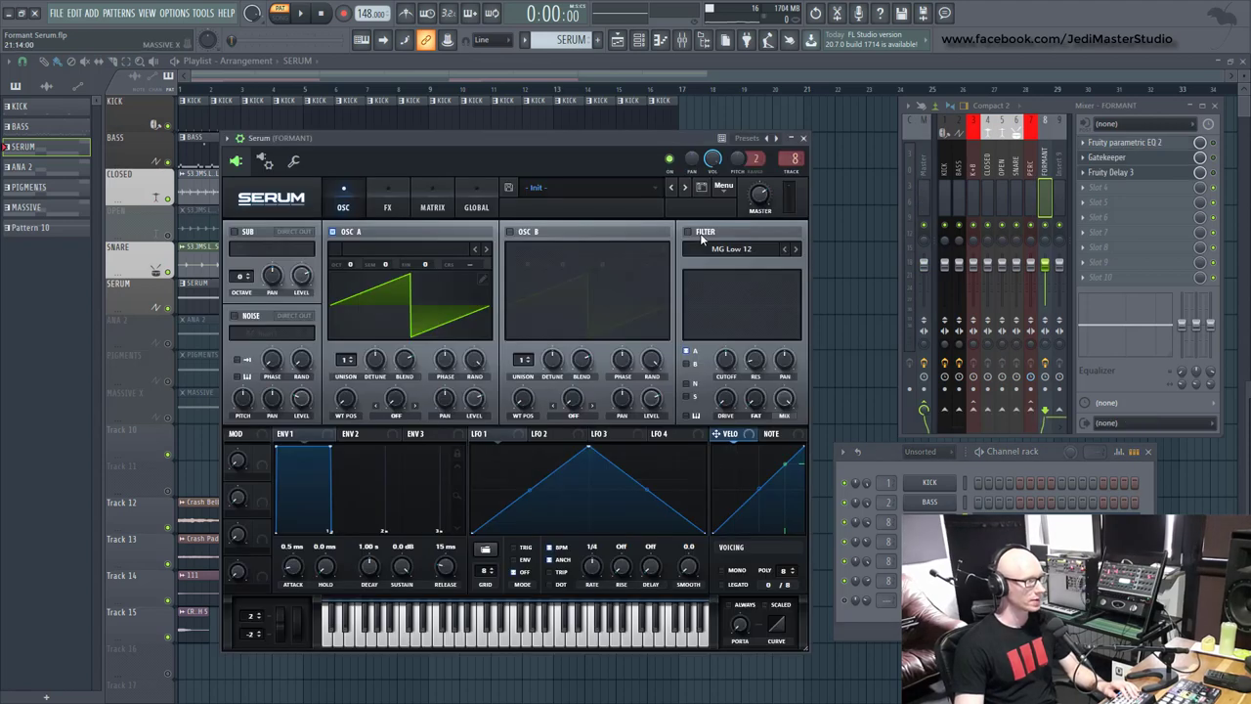
- Turn on Serum's filter and set its type to Formant-I from the Misc category
left_click(689, 232)
left_click(726, 249)
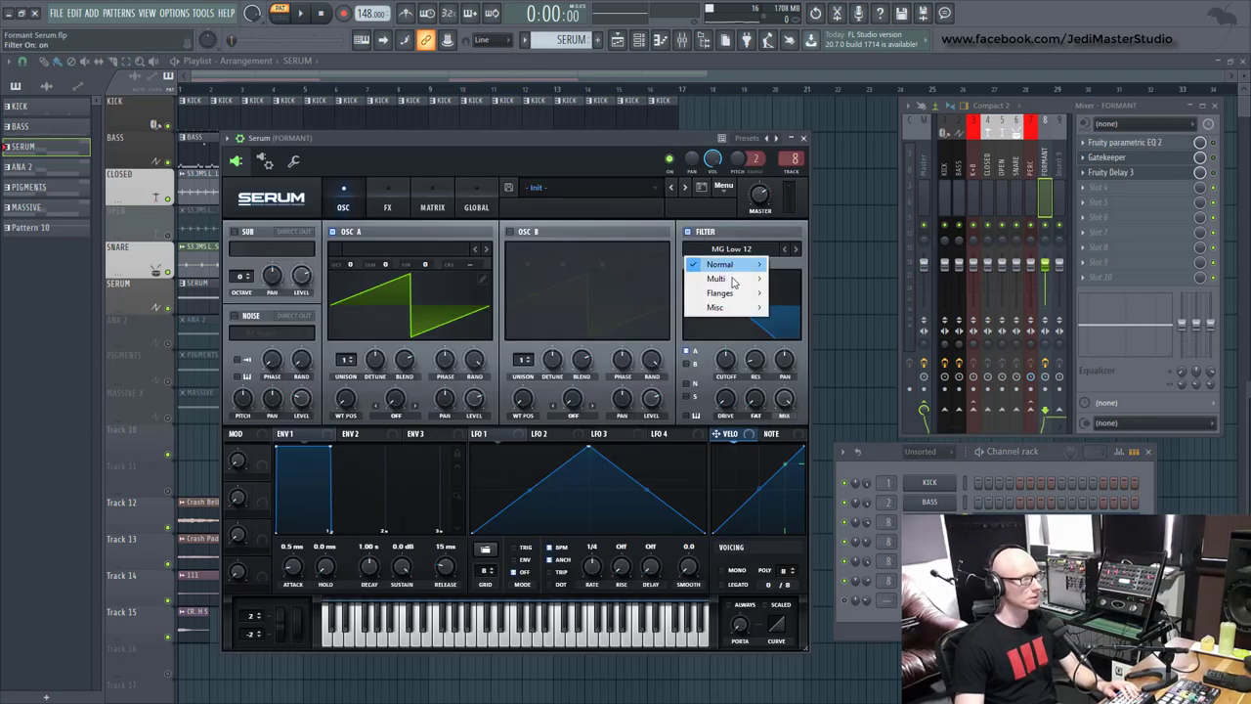
mouse_move(735, 310)
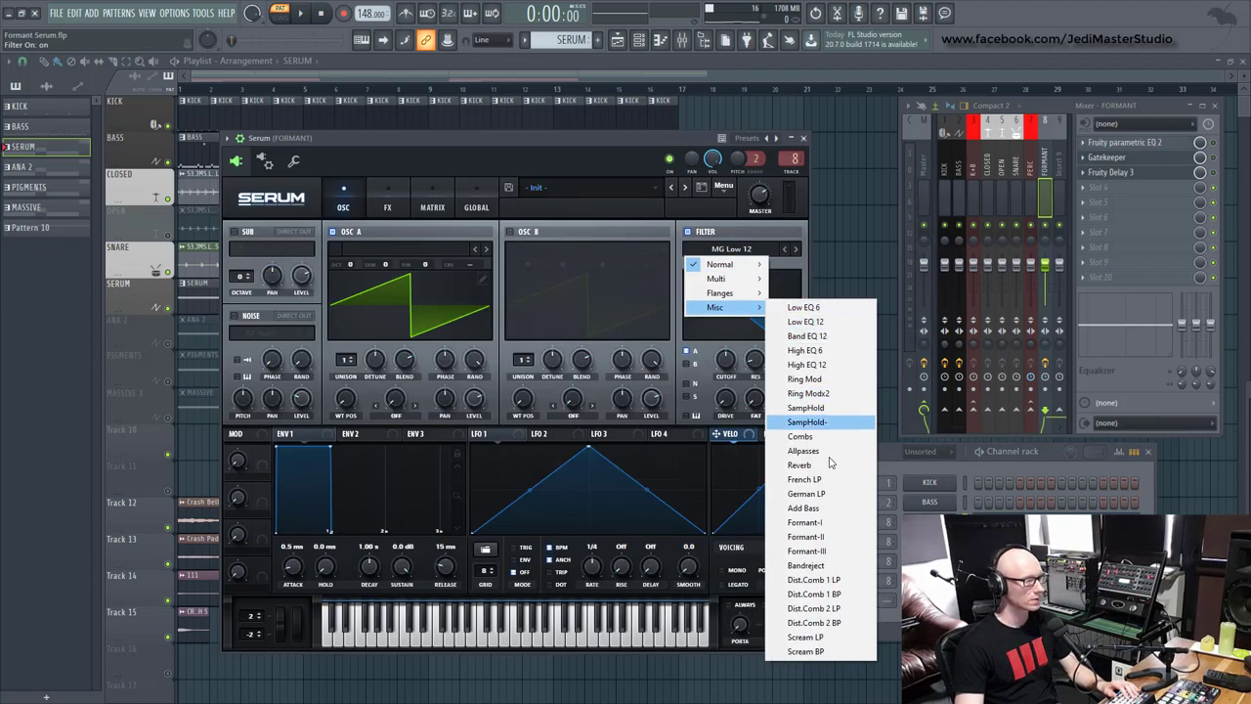
left_click(804, 523)
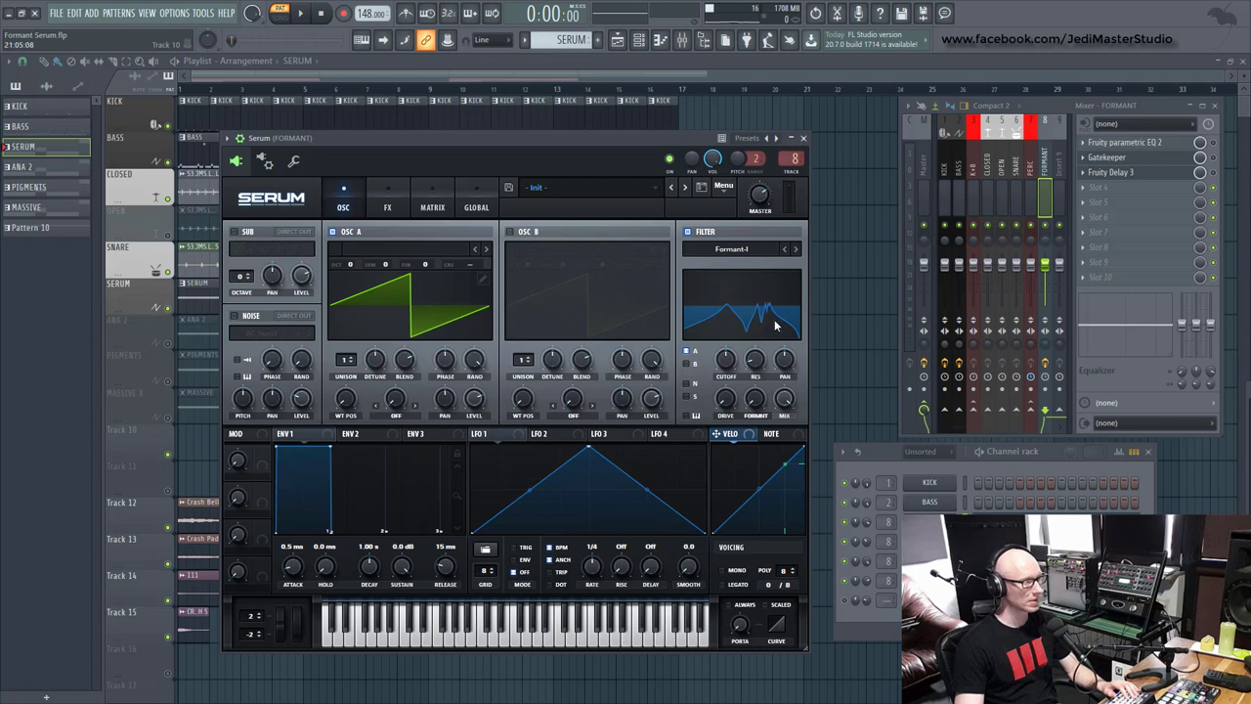
- Try raising the filter's Formant amount, return it to 0%, and set the filter resonance to 100%
left_click_drag(749, 408, 775, 347)
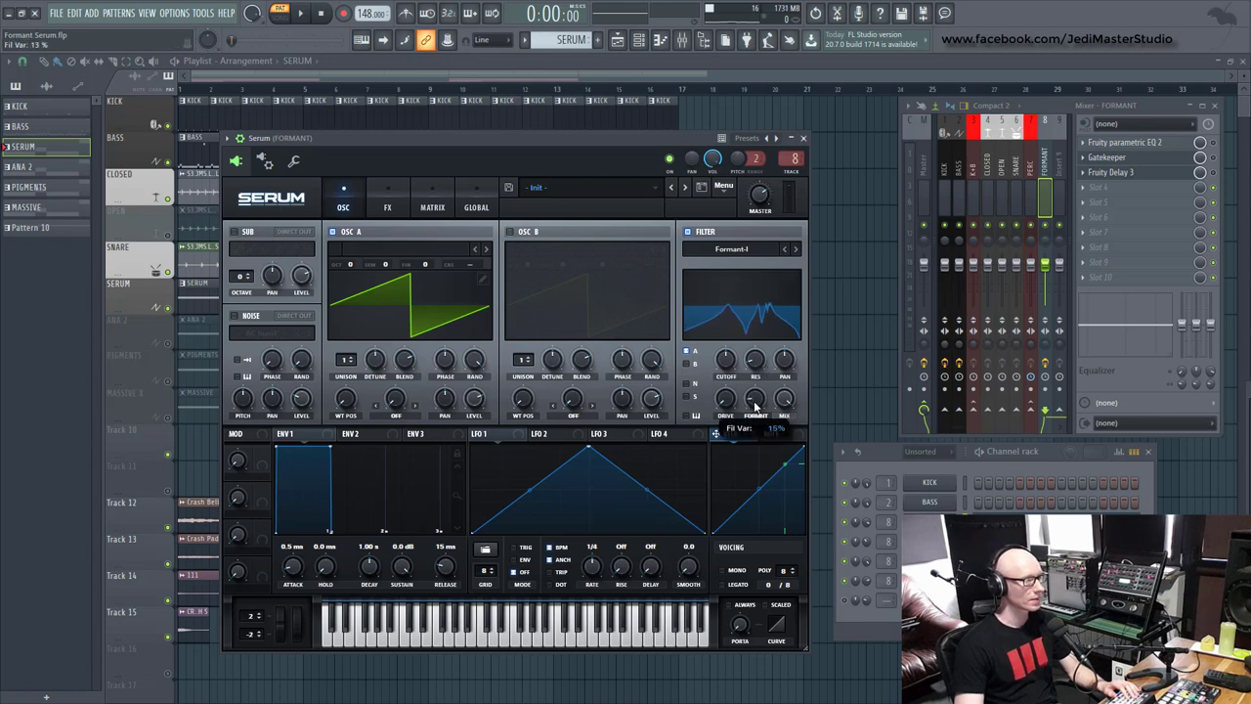
left_click_drag(758, 402, 763, 459)
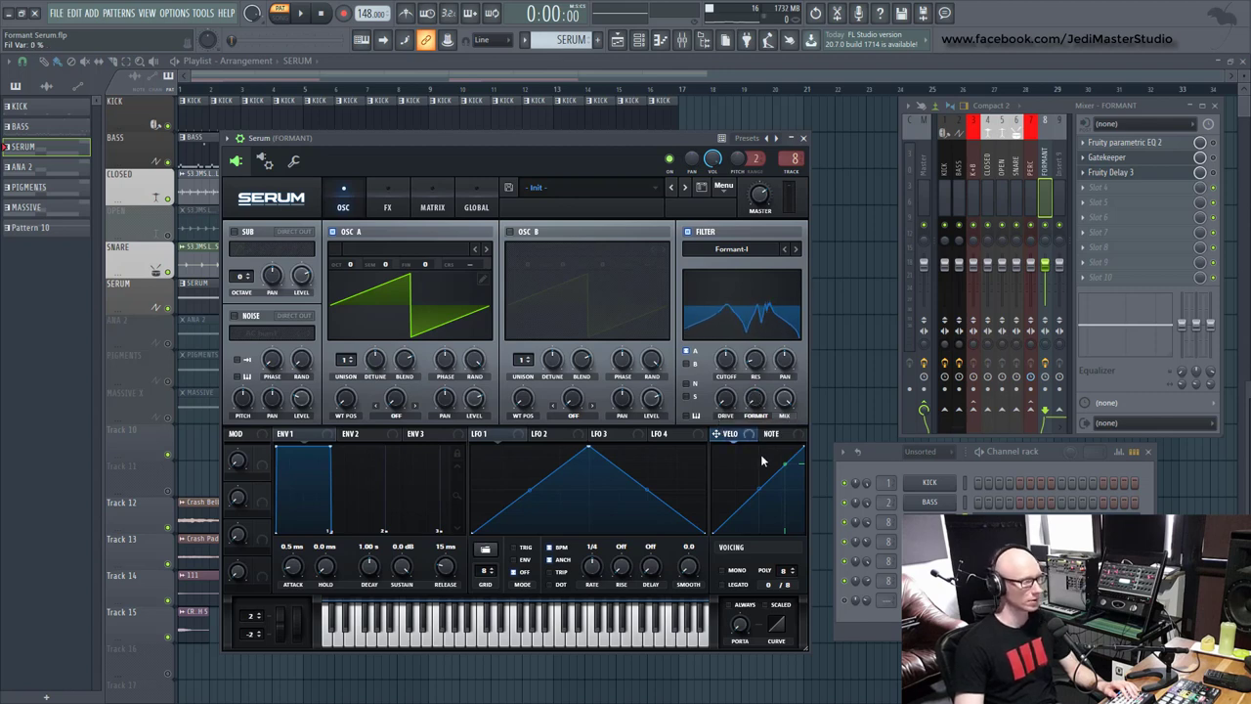
mouse_move(756, 367)
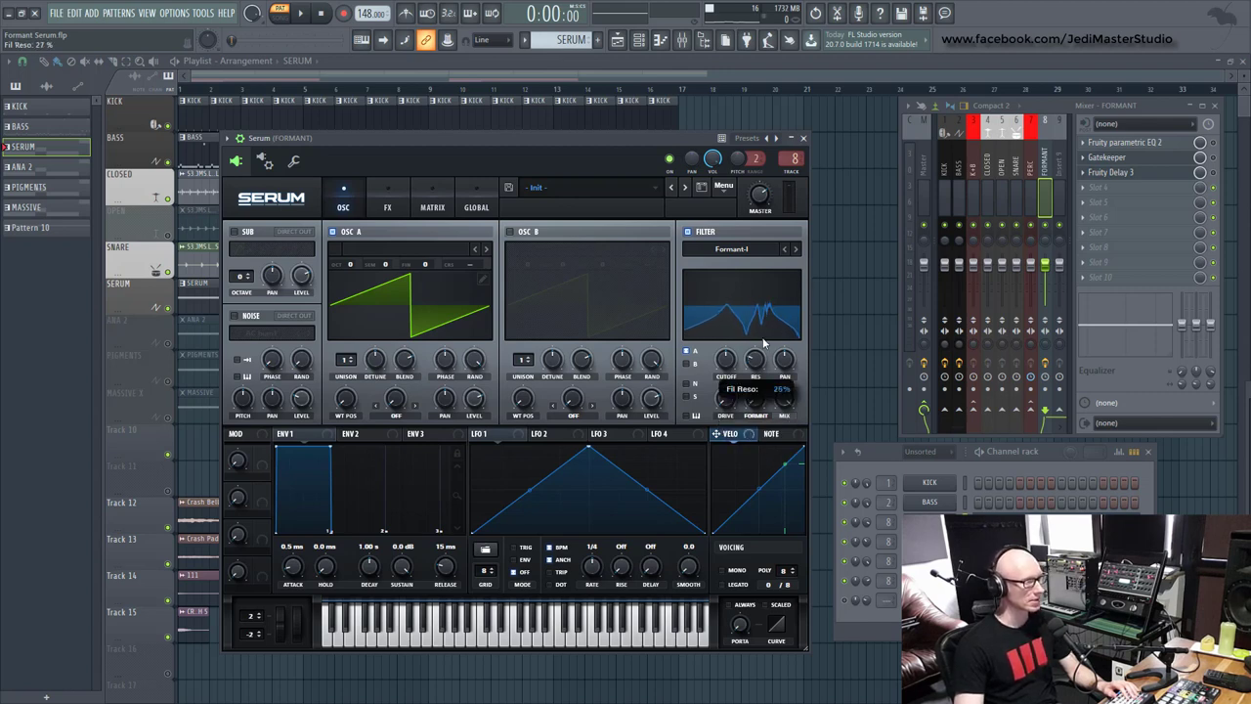
left_click_drag(787, 291, 791, 265)
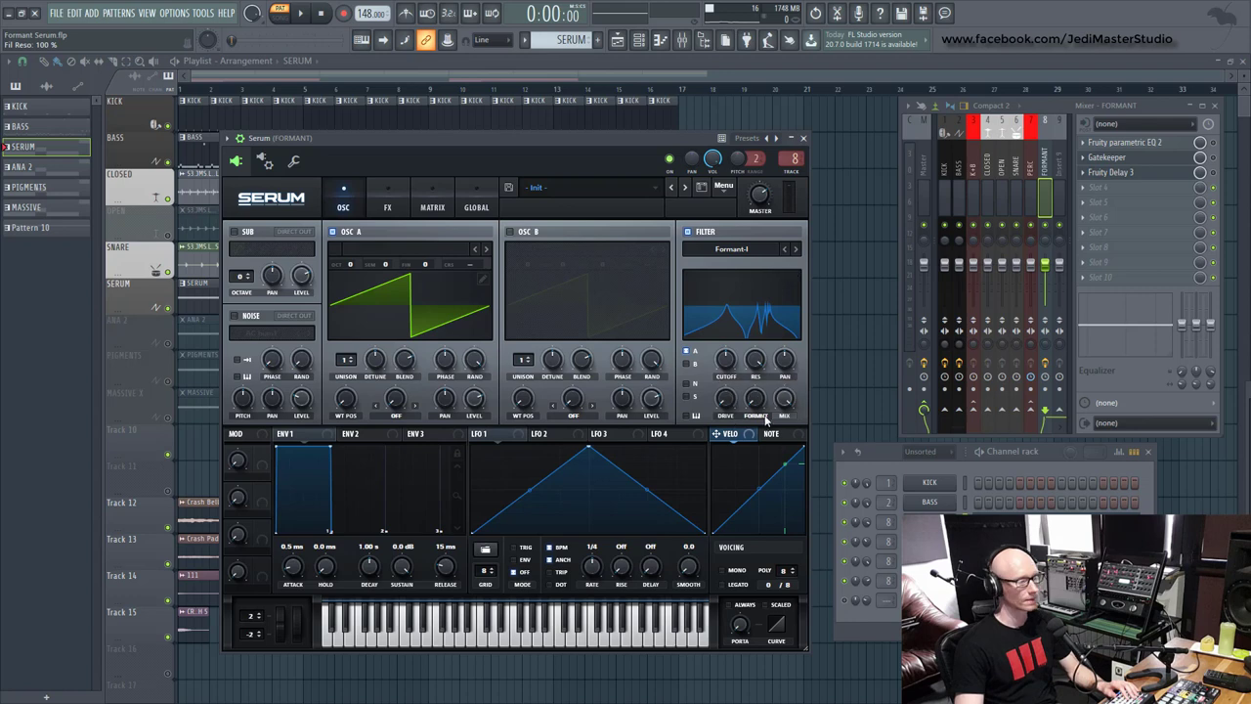
- Play the pattern briefly while raising the filter's Formant amount to 67%
mouse_move(757, 406)
key("space")
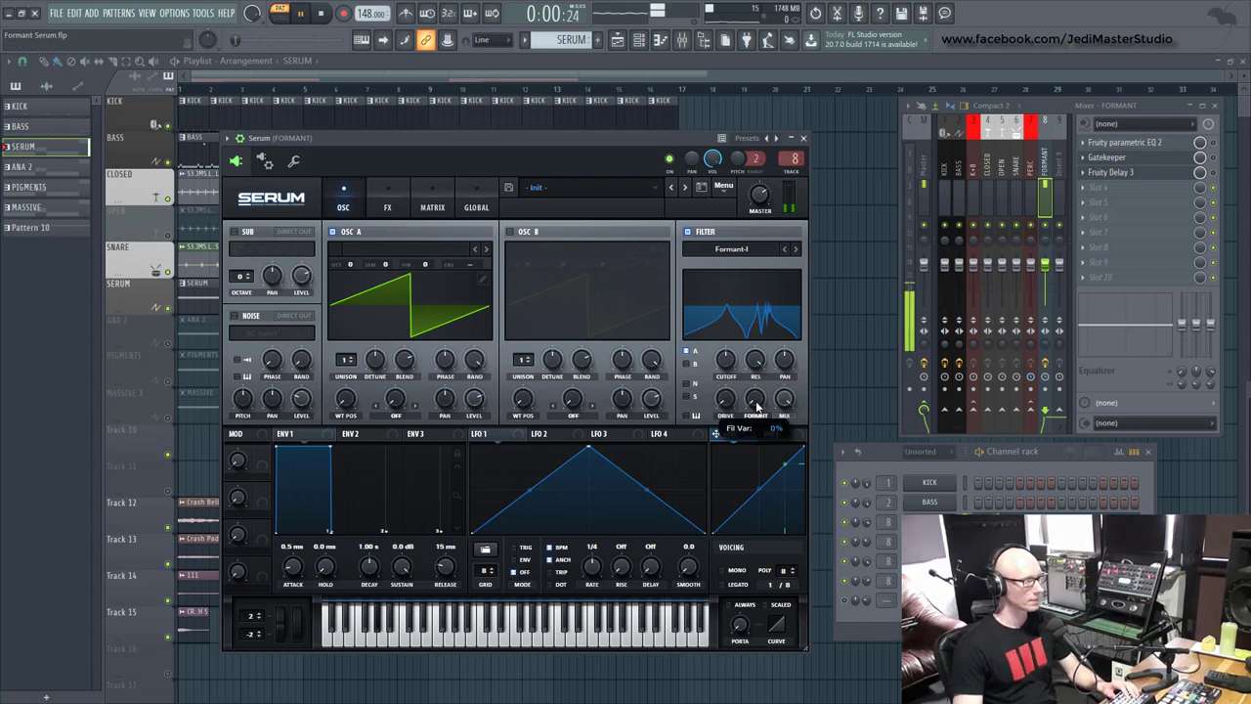
left_click_drag(758, 405, 754, 347)
key("space")
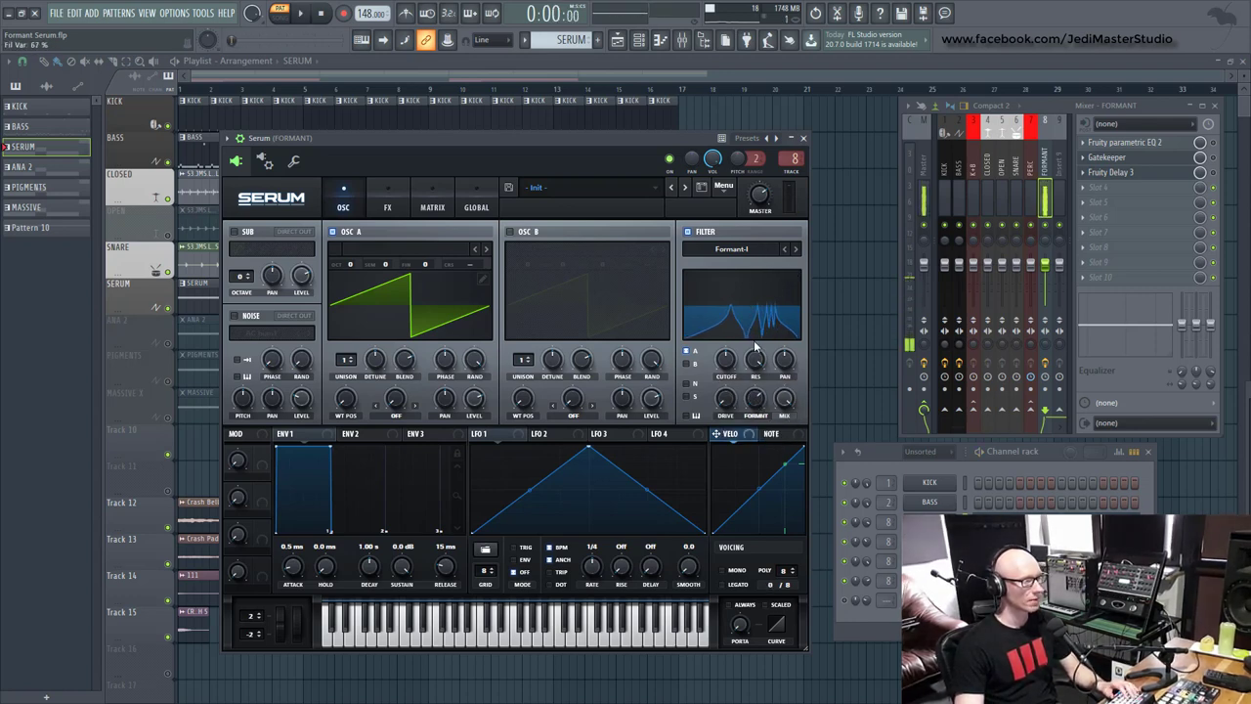
- Lower the filter resonance and bring it back to 100% while the pattern plays, and raise the Formant amount to 100%
mouse_move(753, 369)
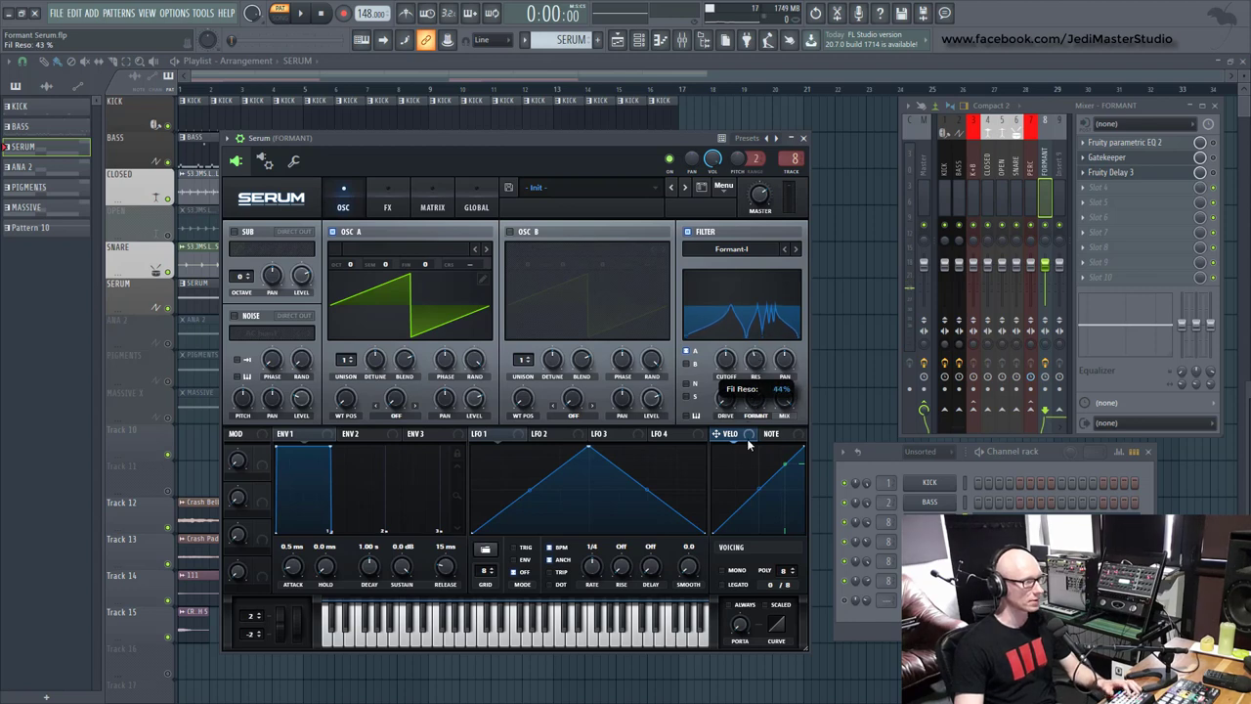
key("space")
left_click_drag(749, 445, 763, 309)
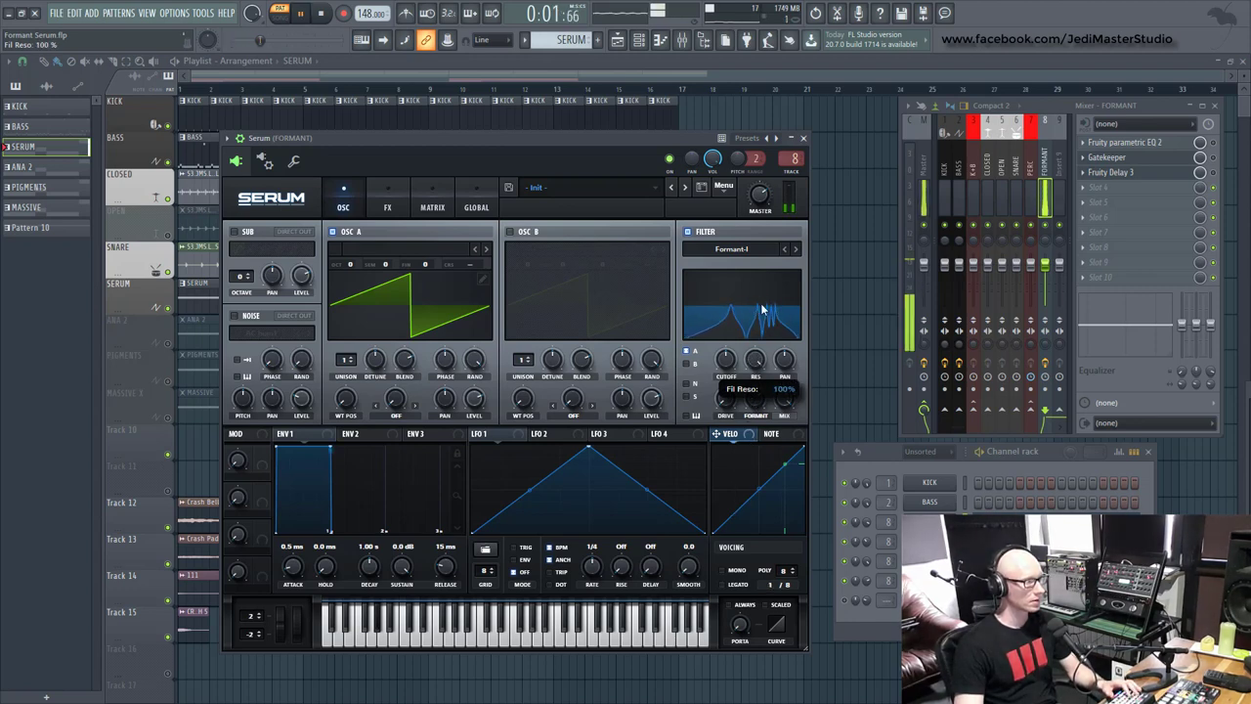
left_click_drag(755, 399, 770, 347)
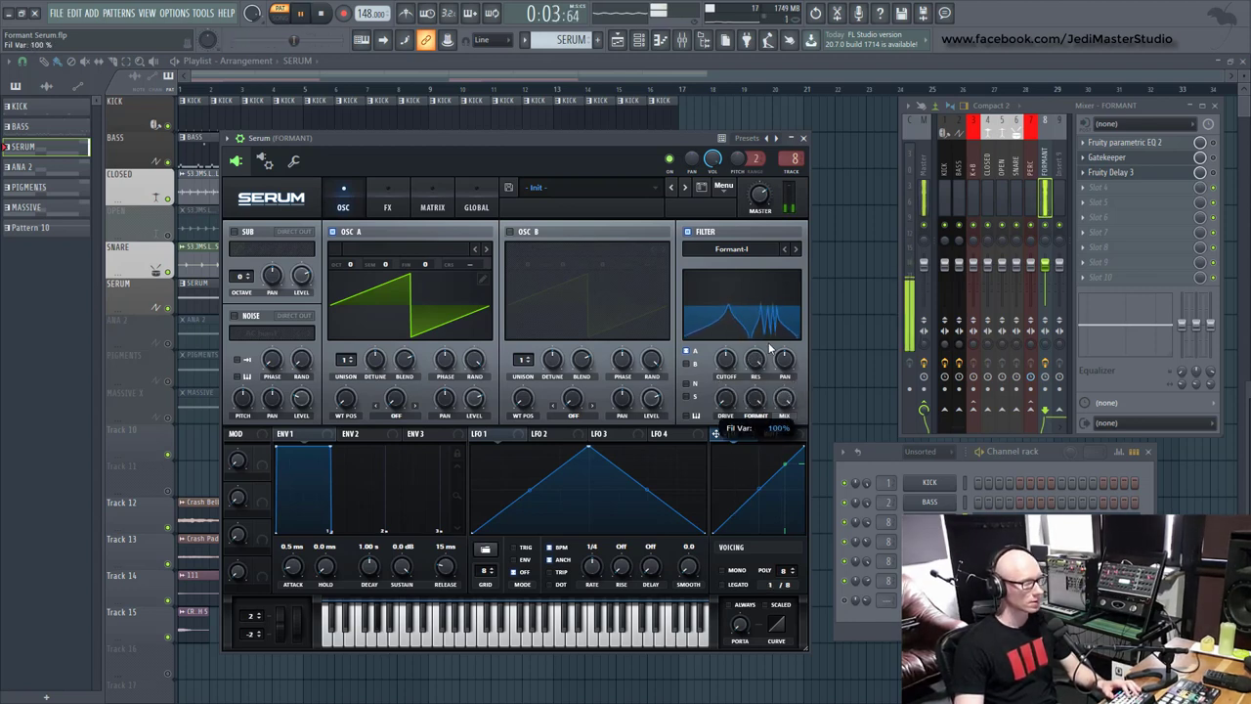
key("space")
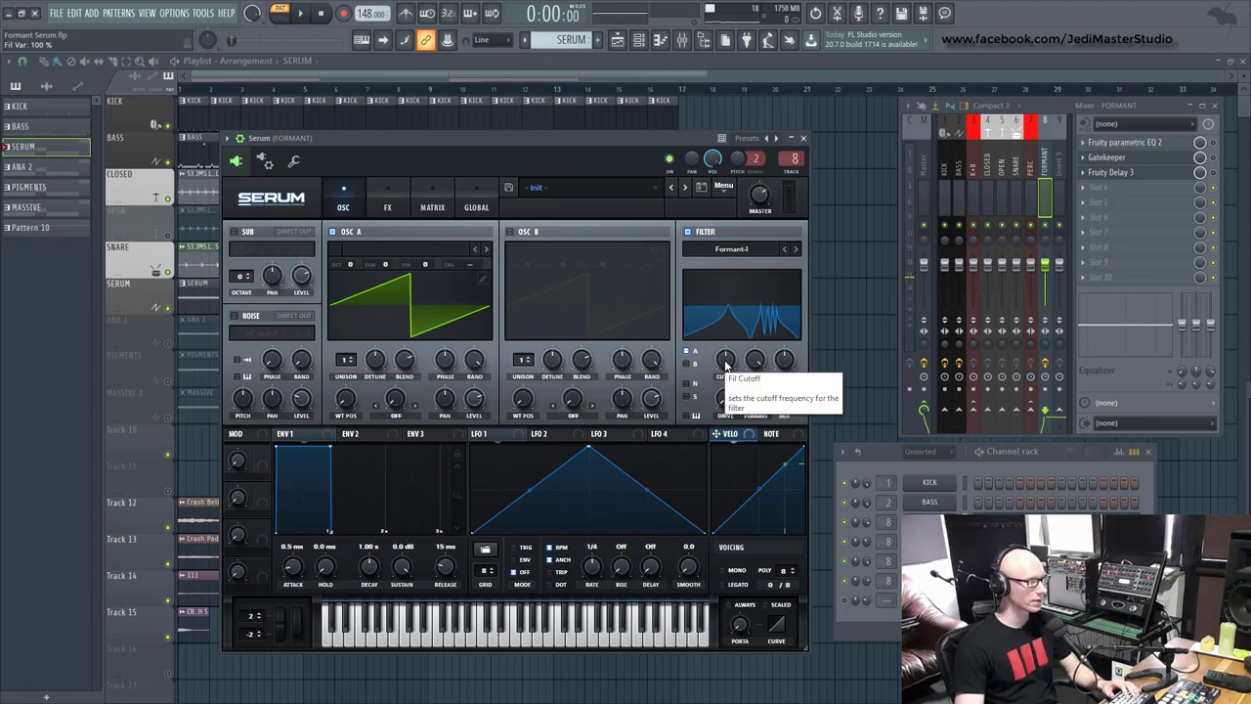
- Play the pattern while sweeping the filter cutoff, leaving it at 506 Hz
key("space")
mouse_move(726, 363)
left_mouse_down()
mouse_move(714, 422)
mouse_move(716, 372)
left_mouse_up()
key("space")
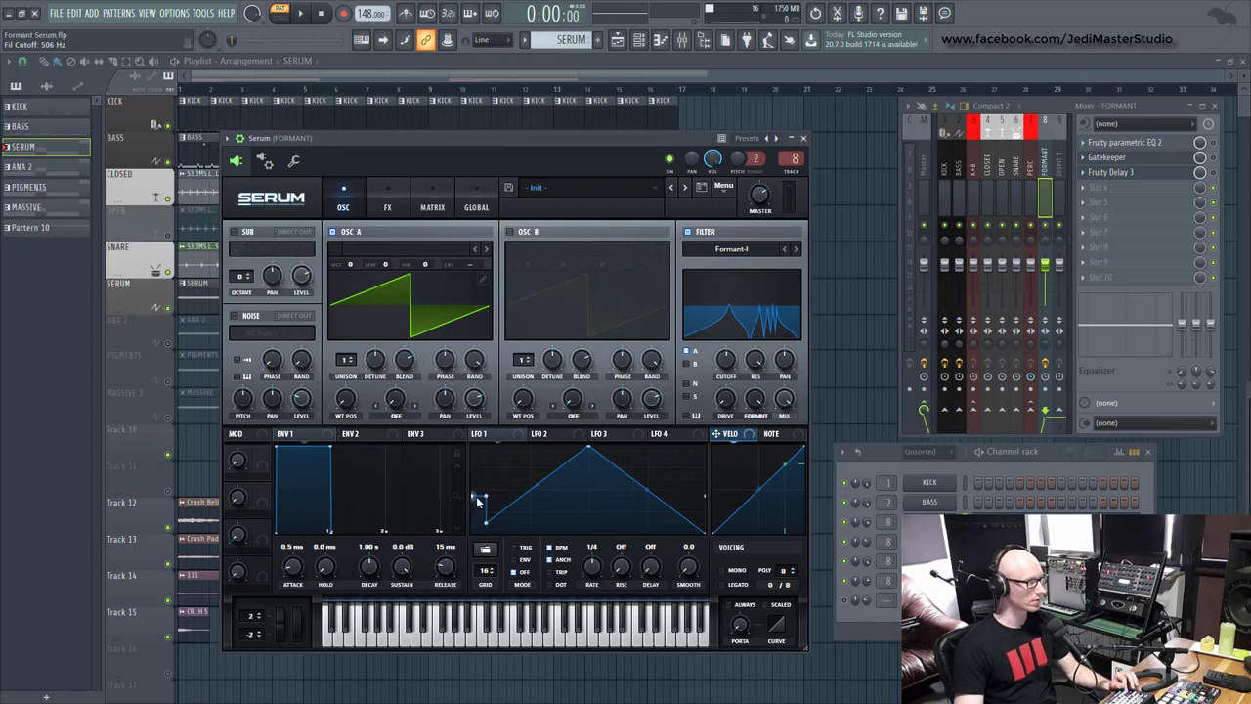
- Draw a stepped shape of varying heights across LFO 1 on a 16 grid, with the LFO rate set to bar
left_click_drag(475, 489, 501, 489)
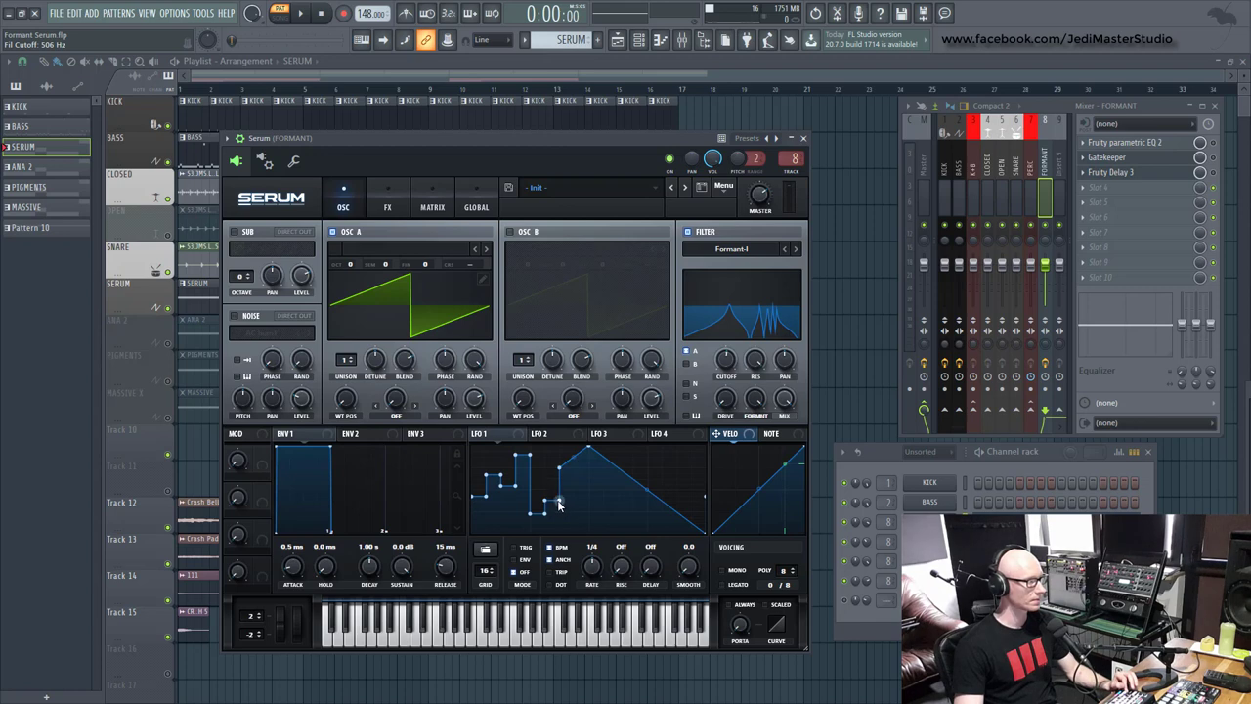
left_click_drag(587, 501, 583, 495)
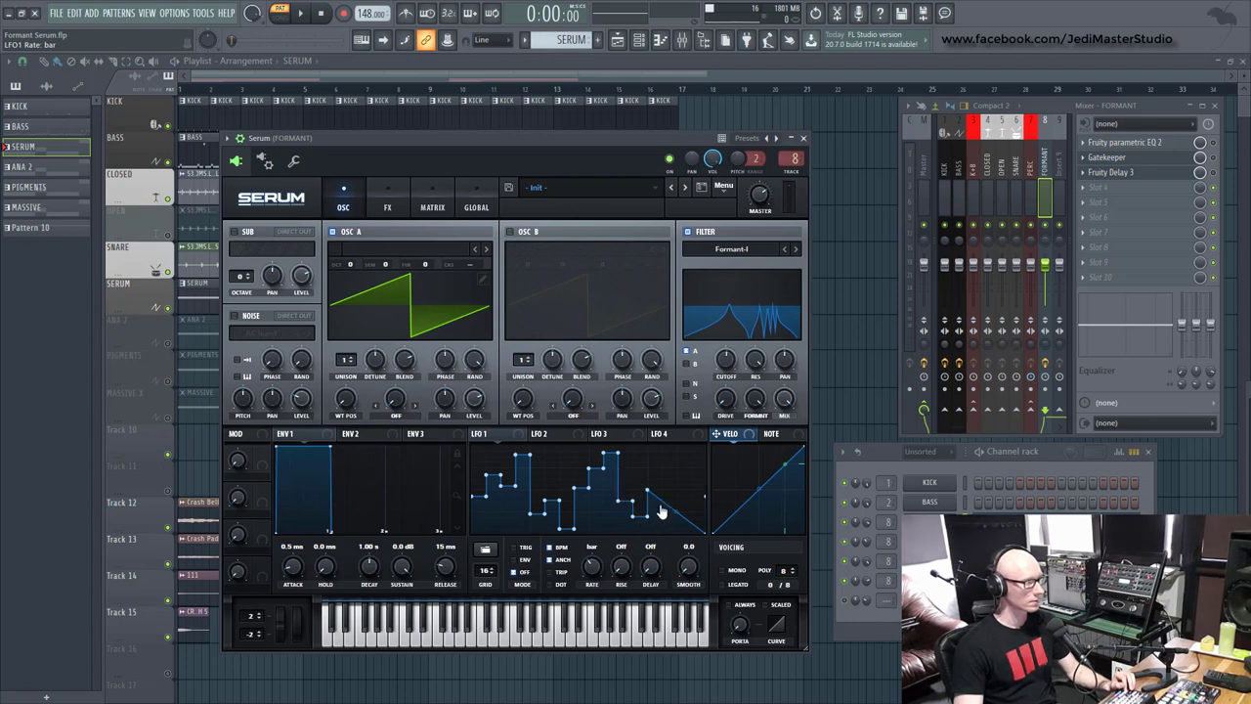
mouse_move(674, 466)
left_mouse_down()
mouse_move(689, 462)
mouse_move(696, 508)
left_mouse_up()
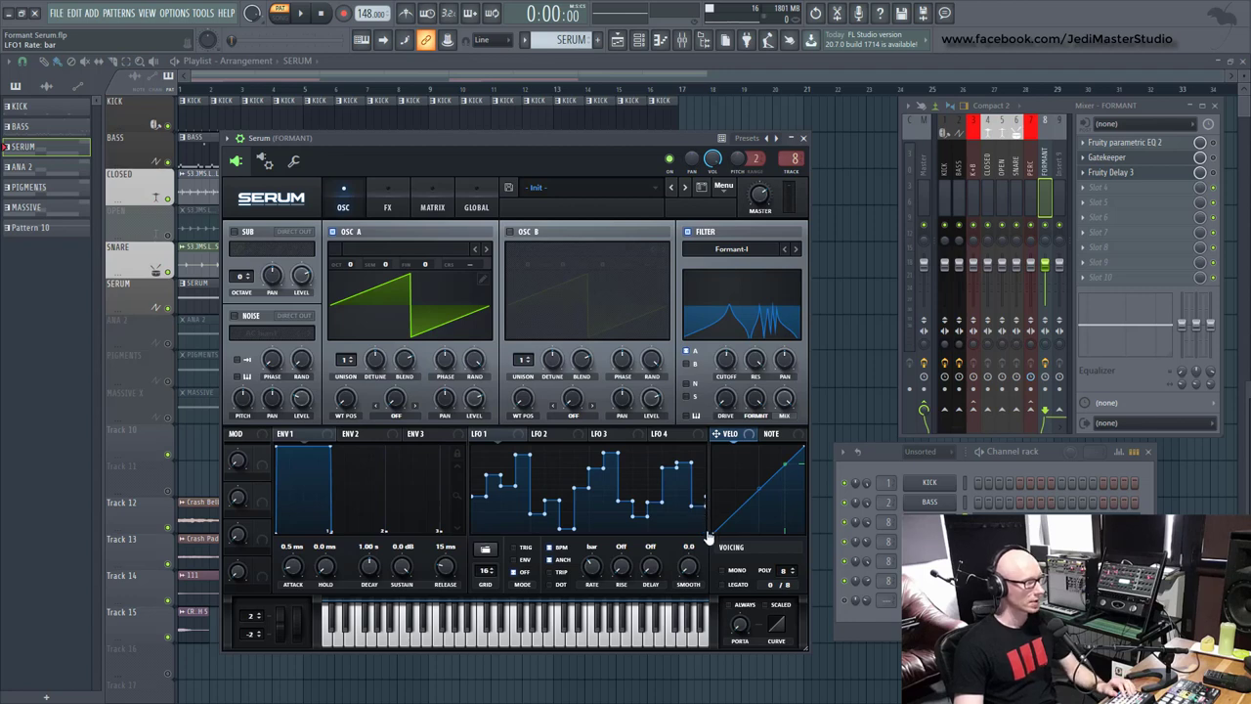
- Modulate the filter cutoff with LFO 1 at an amount of 90 and play the pattern while adjusting the Formant amount
left_click_drag(510, 433, 720, 348)
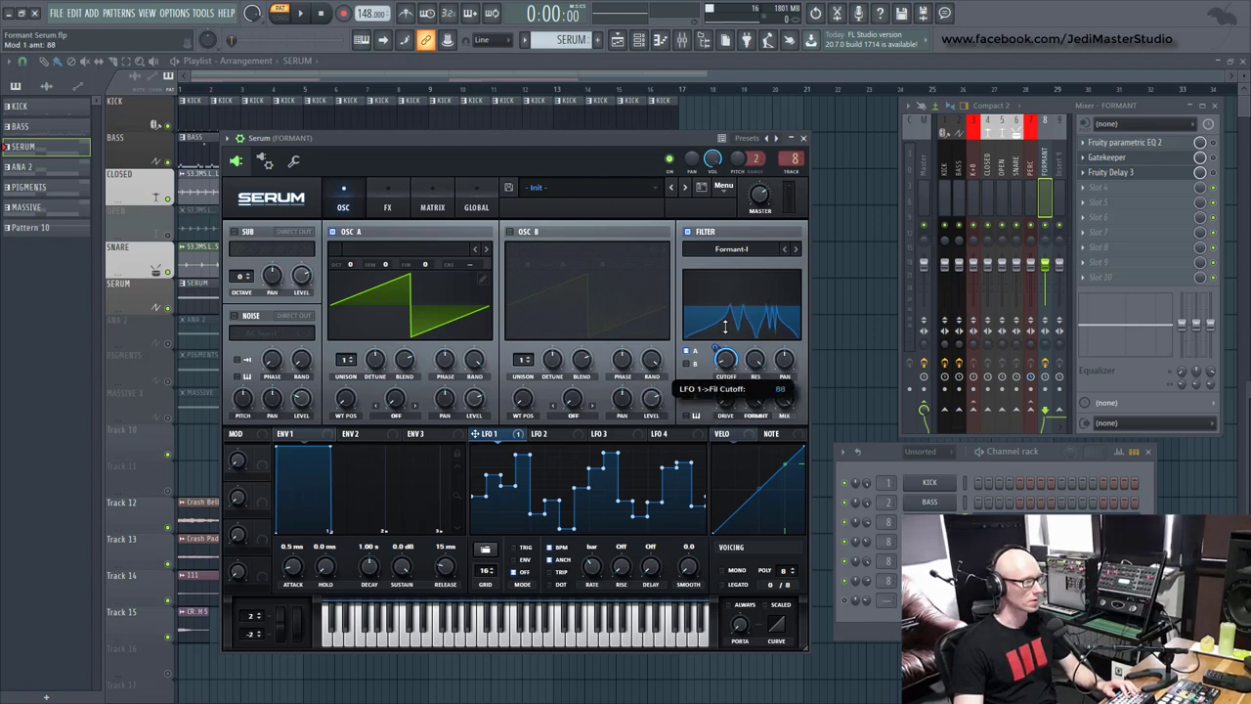
left_click_drag(726, 325, 729, 332)
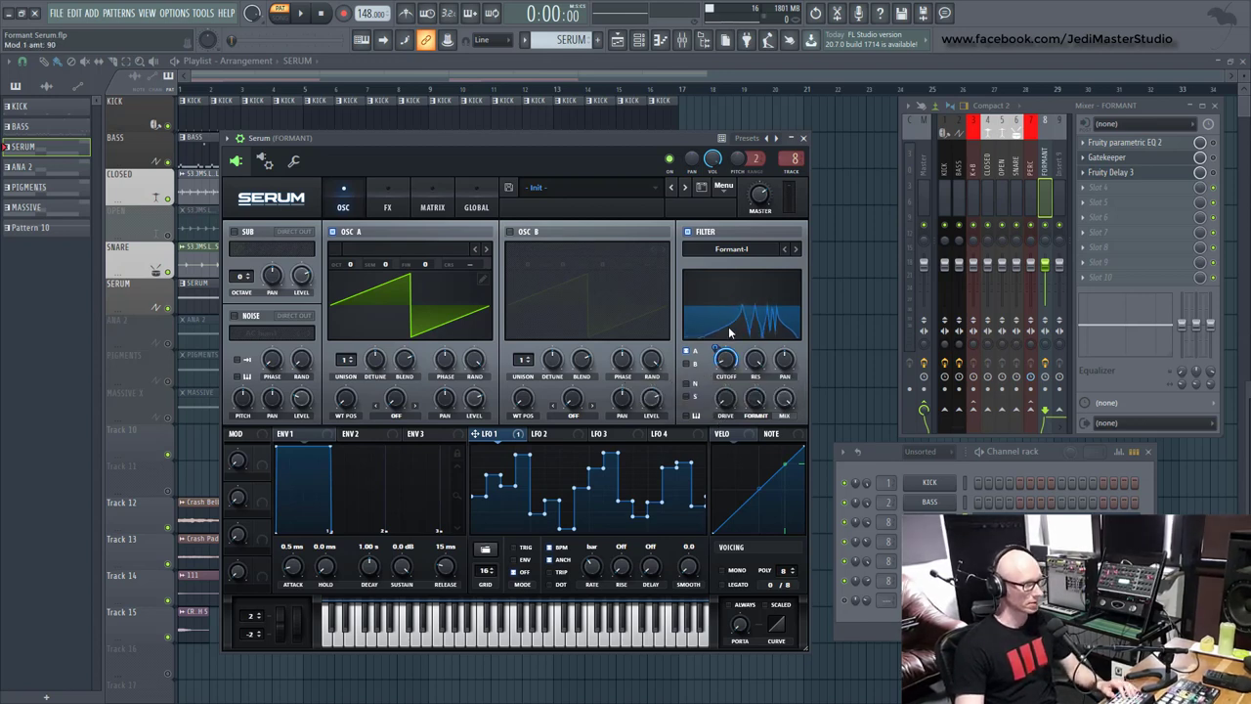
key("space")
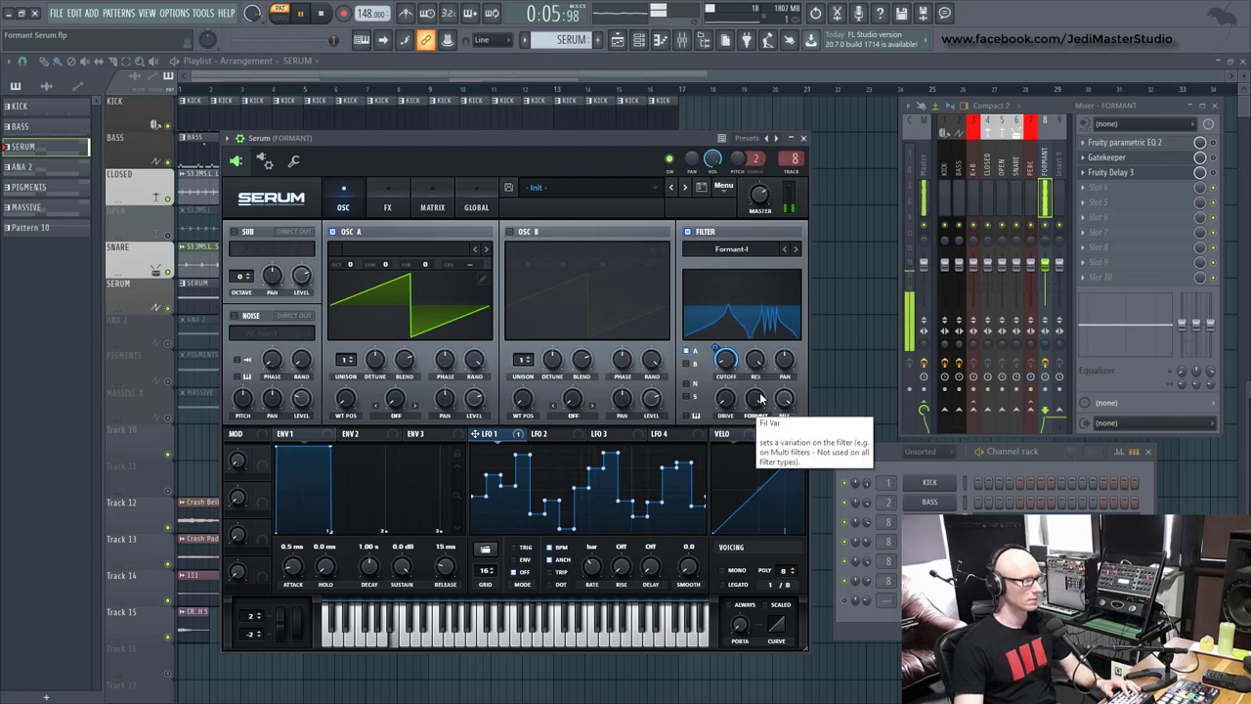
mouse_move(761, 397)
left_mouse_down()
mouse_move(747, 469)
mouse_move(758, 406)
left_mouse_up()
key("space")
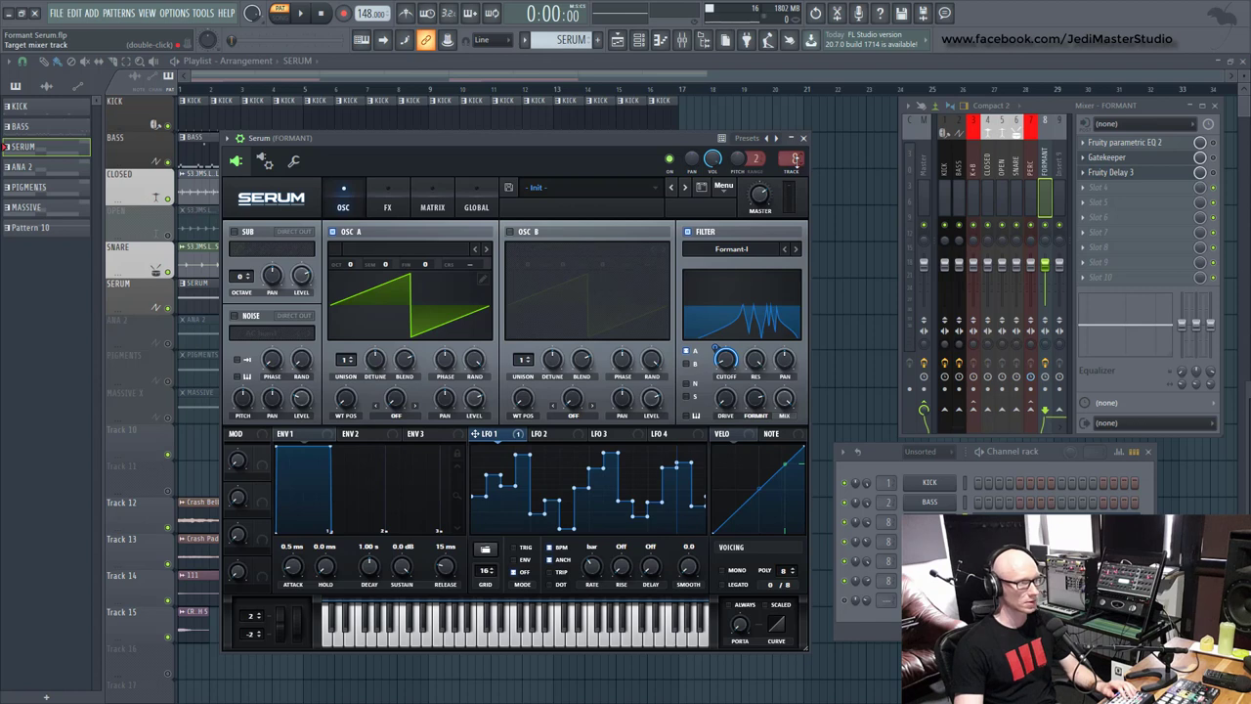
- Inspect Fruity Parametric EQ 2 and Gatekeeper, and enable the FORMANT mixer track's EQ, Gatekeeper and Fruity Delay 3 effects
left_click(1151, 143)
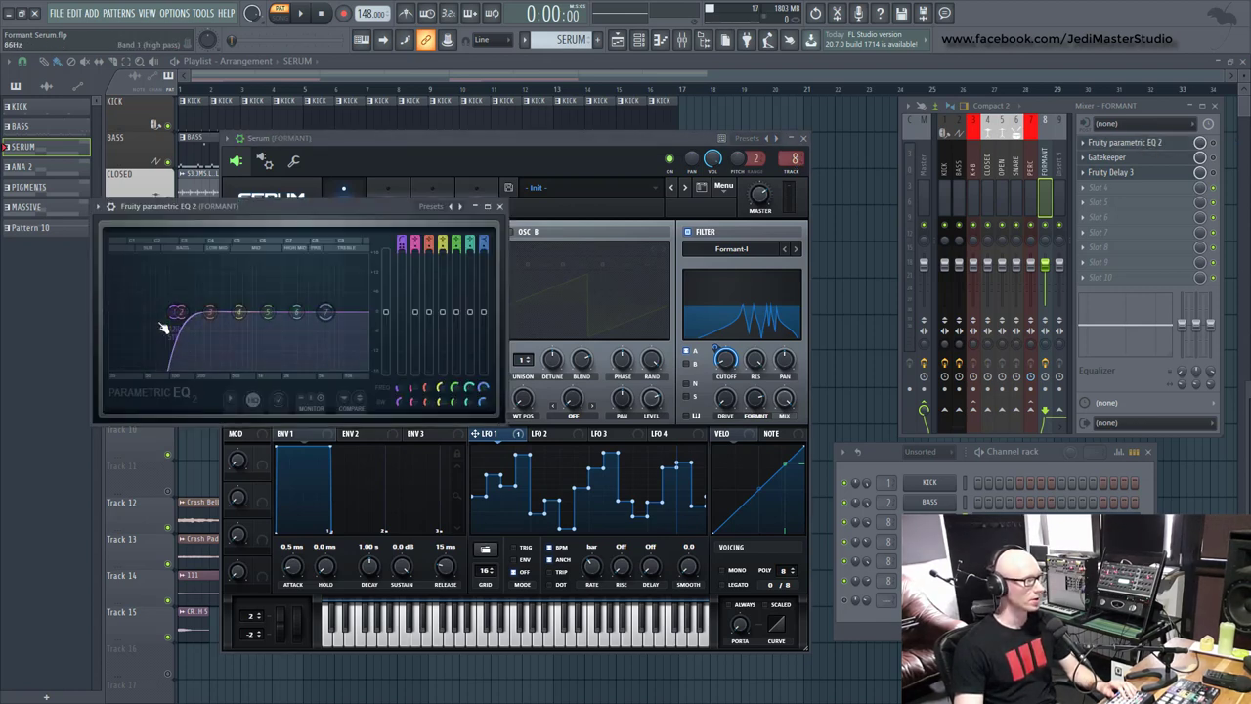
left_click(500, 206)
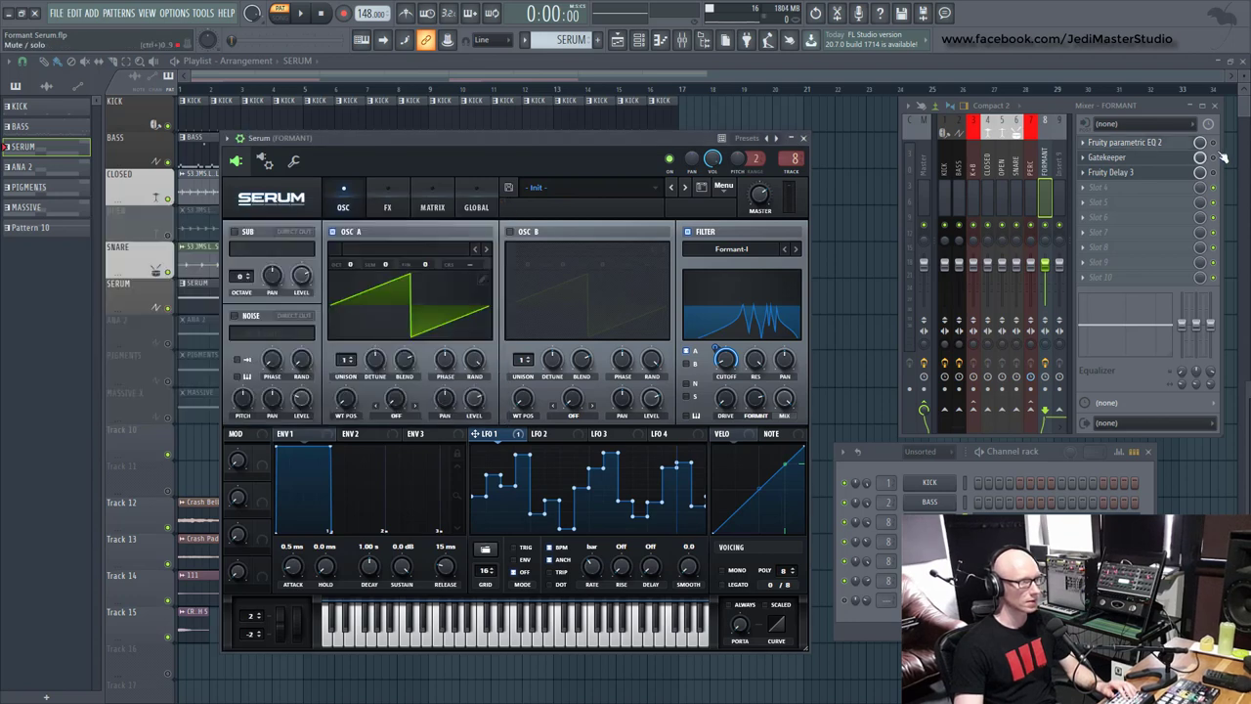
left_click(1121, 162)
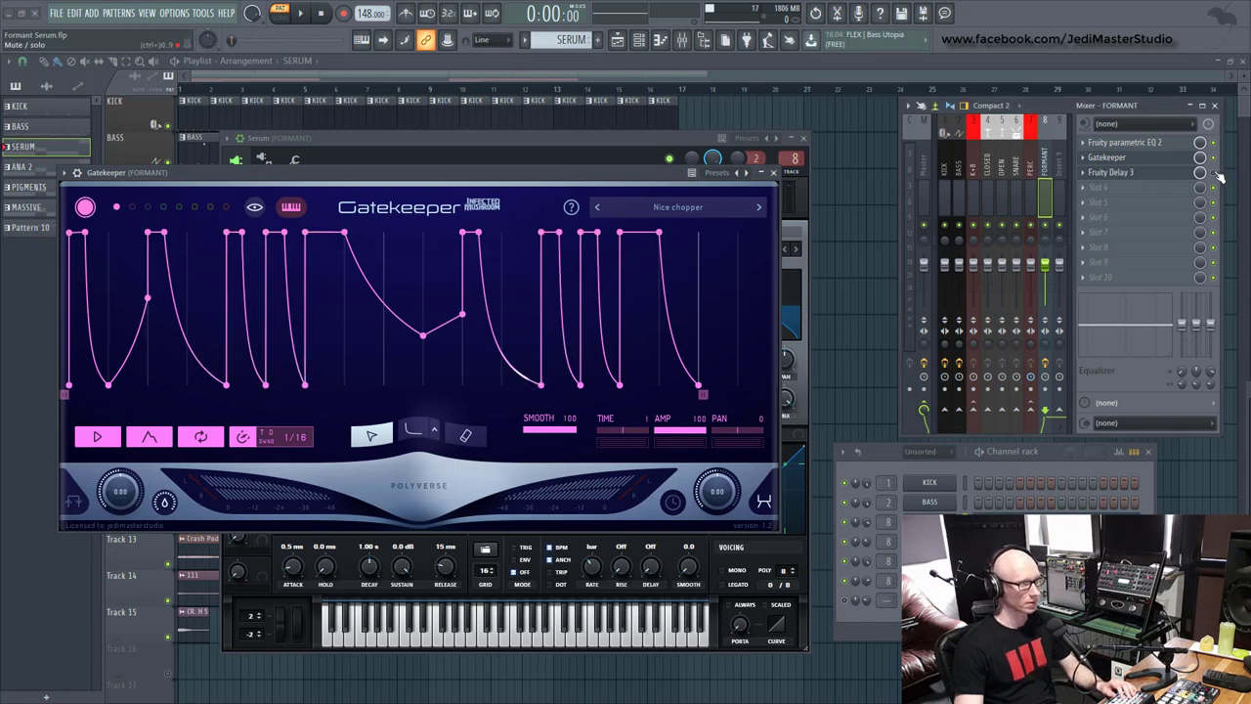
left_click(622, 147)
- Play the pattern through the effects while sweeping the filter resonance, cutoff and Formant amount, leaving Formant at 0%
key("space")
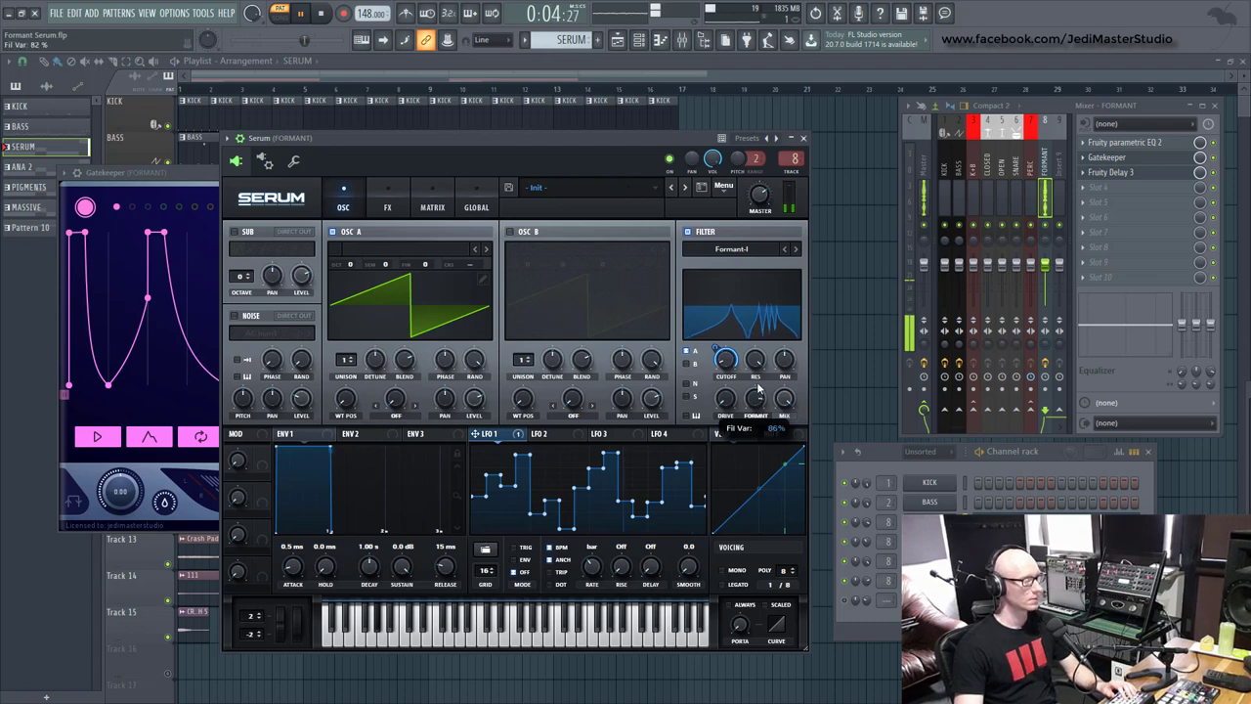
left_click_drag(753, 360, 750, 453)
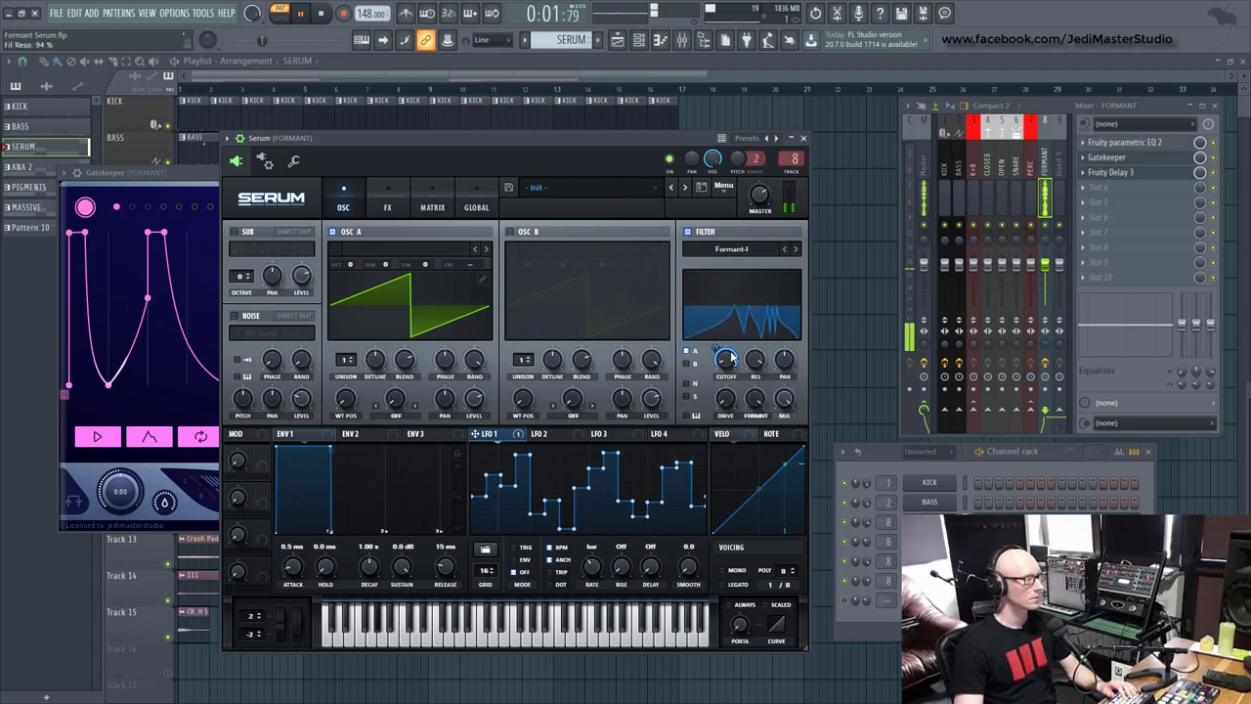
left_click_drag(725, 361, 725, 420)
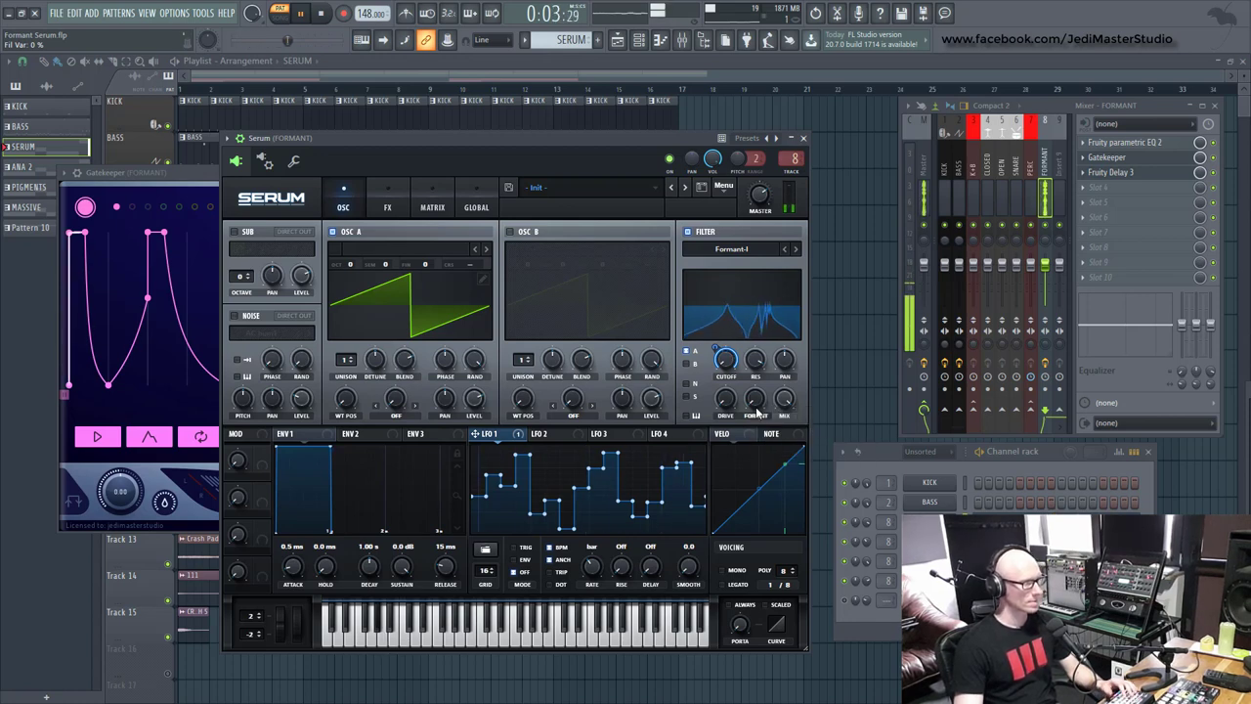
key("space")
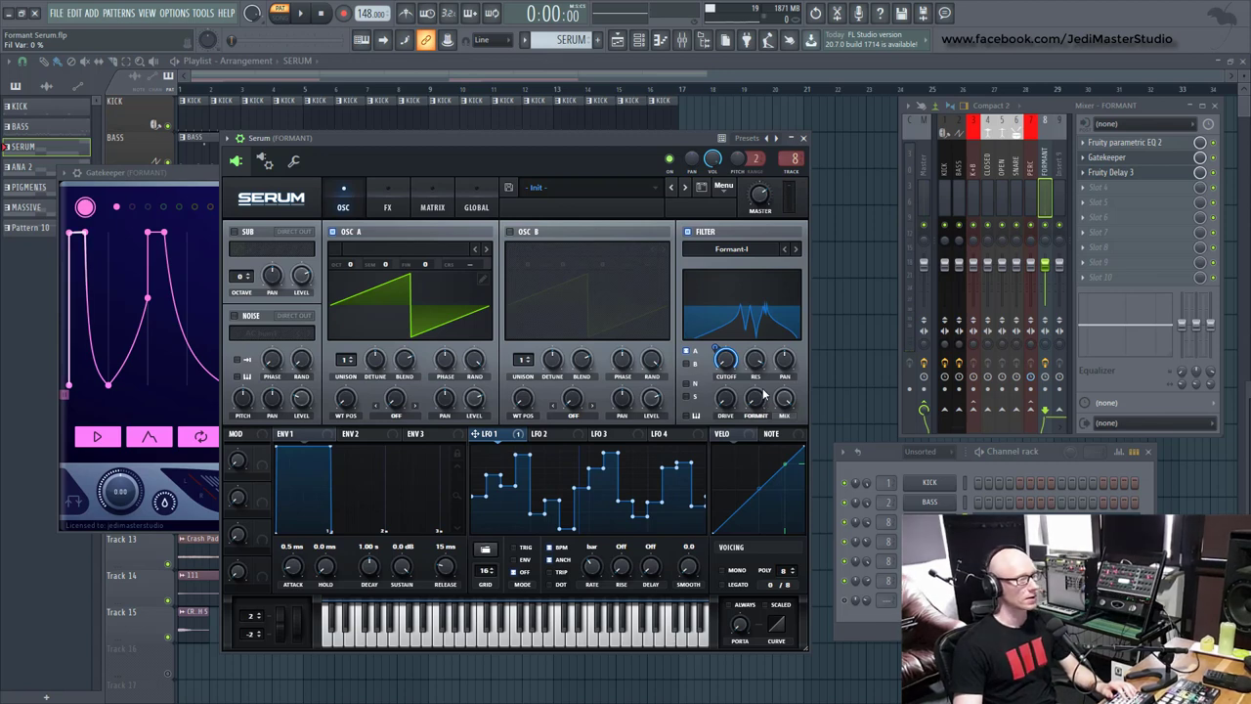
- Switch the filter type to Formant-II and play the pattern to audition it
left_click(794, 249)
key("space")
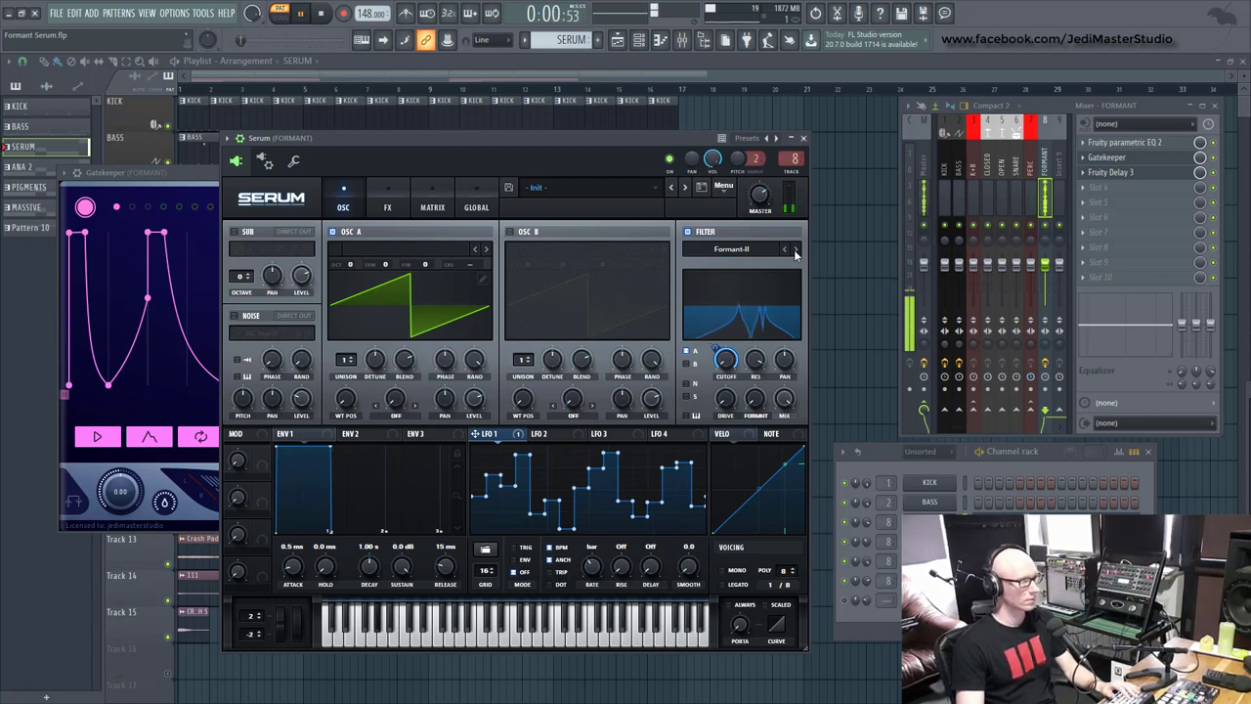
key("space")
- Switch the filter type to Formant-III and play the pattern while varying the Formant amount, lowering it to 14%
left_click(794, 251)
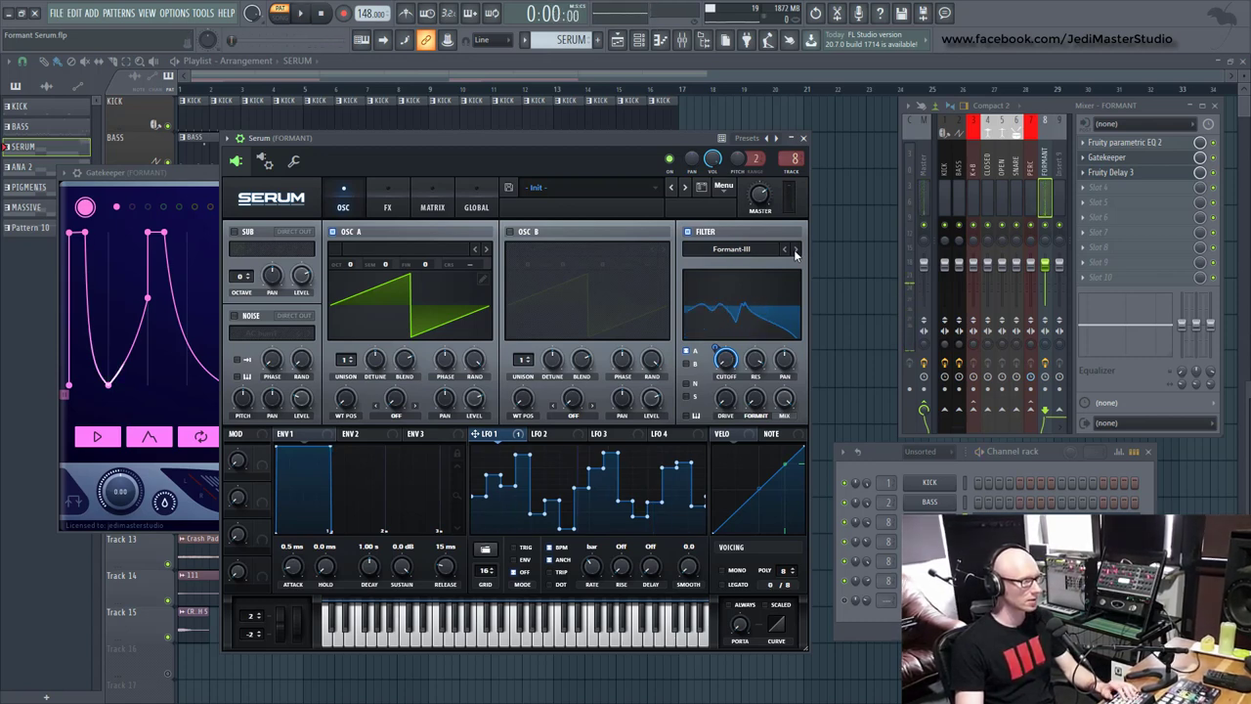
key("space")
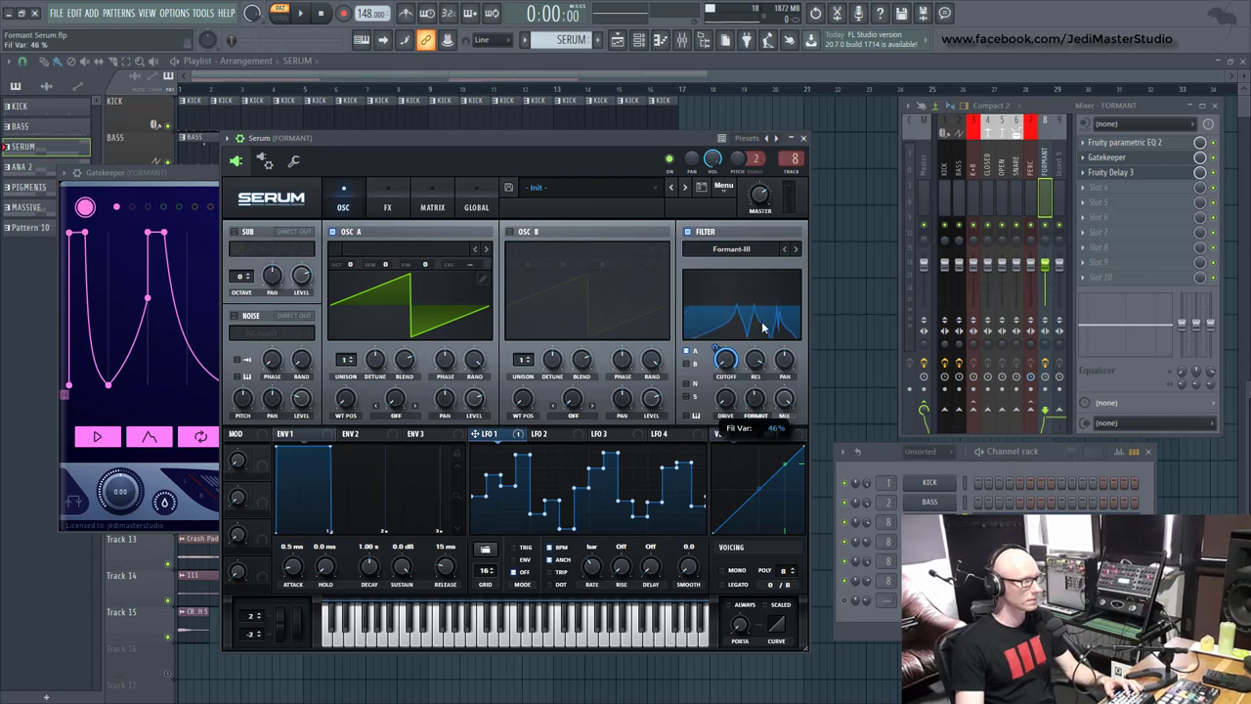
mouse_move(756, 289)
left_mouse_down()
mouse_move(758, 359)
mouse_move(762, 323)
mouse_move(741, 303)
left_mouse_up()
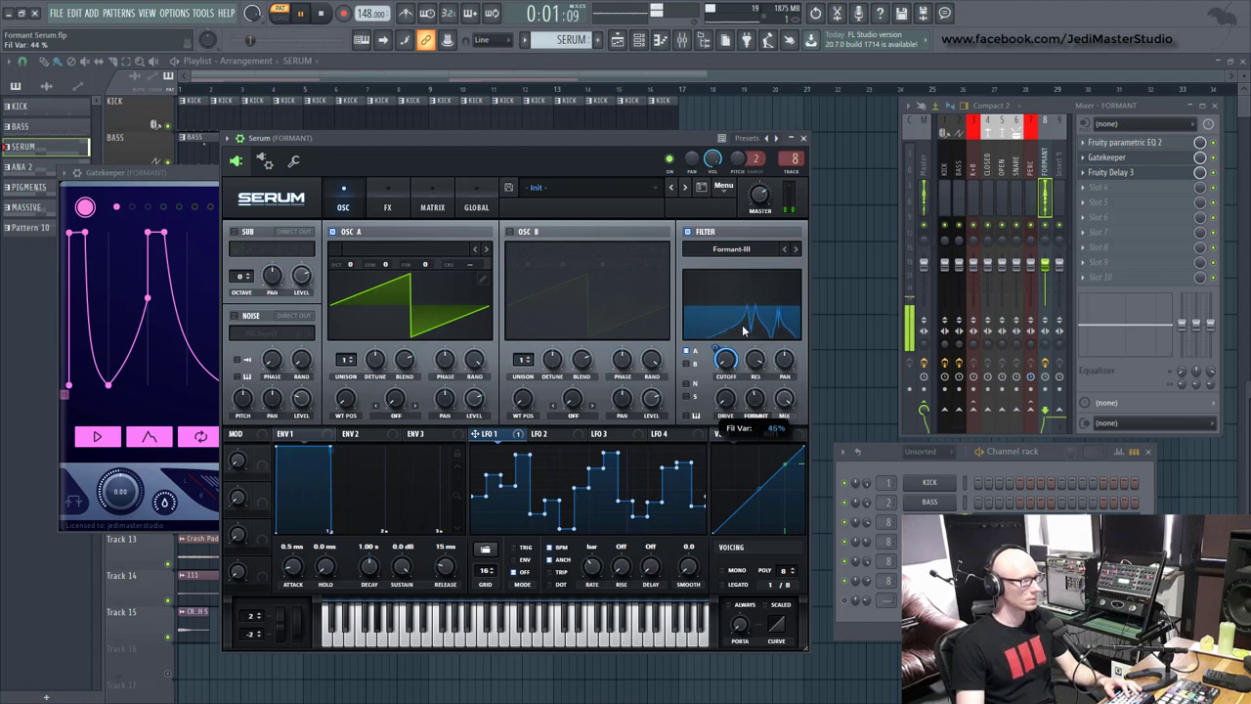
left_click_drag(749, 359, 750, 375)
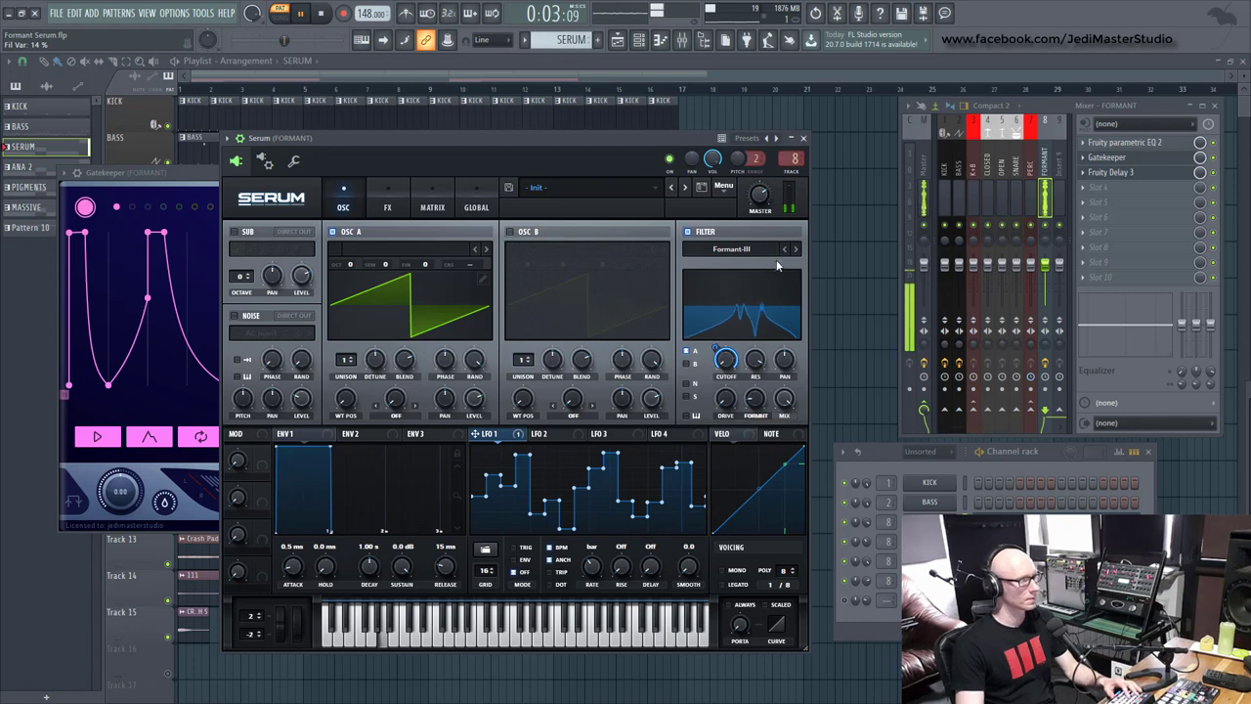
- Set the filter type back to Formant-I and play the pattern briefly
key("space")
key("space")
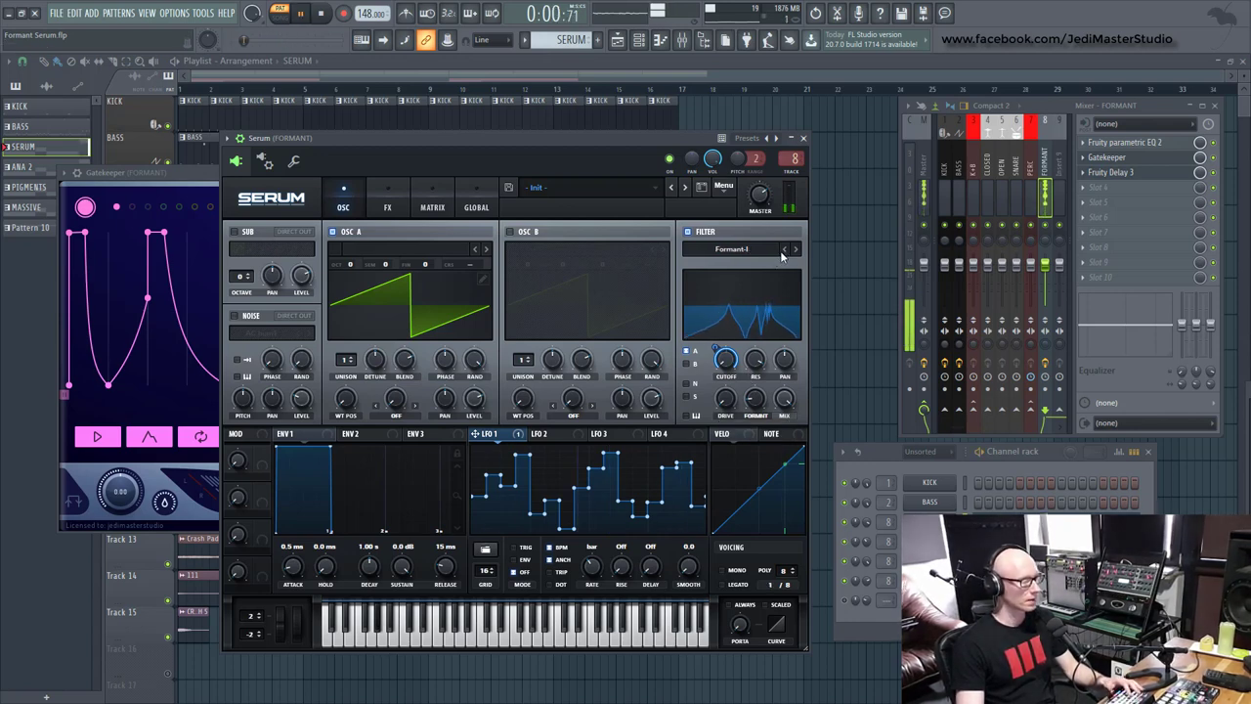
key("space")
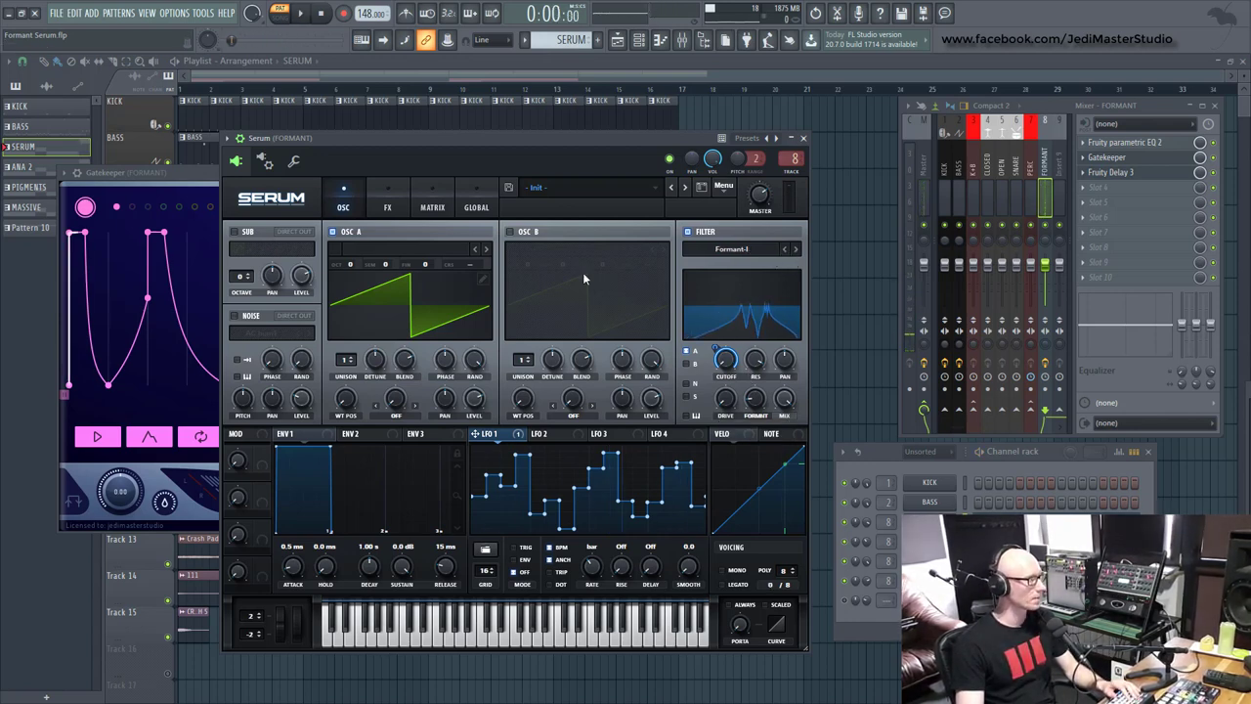
- Try oscillator A one octave down at -1, playing the pattern while sweeping the Formant amount and resonance
mouse_move(352, 279)
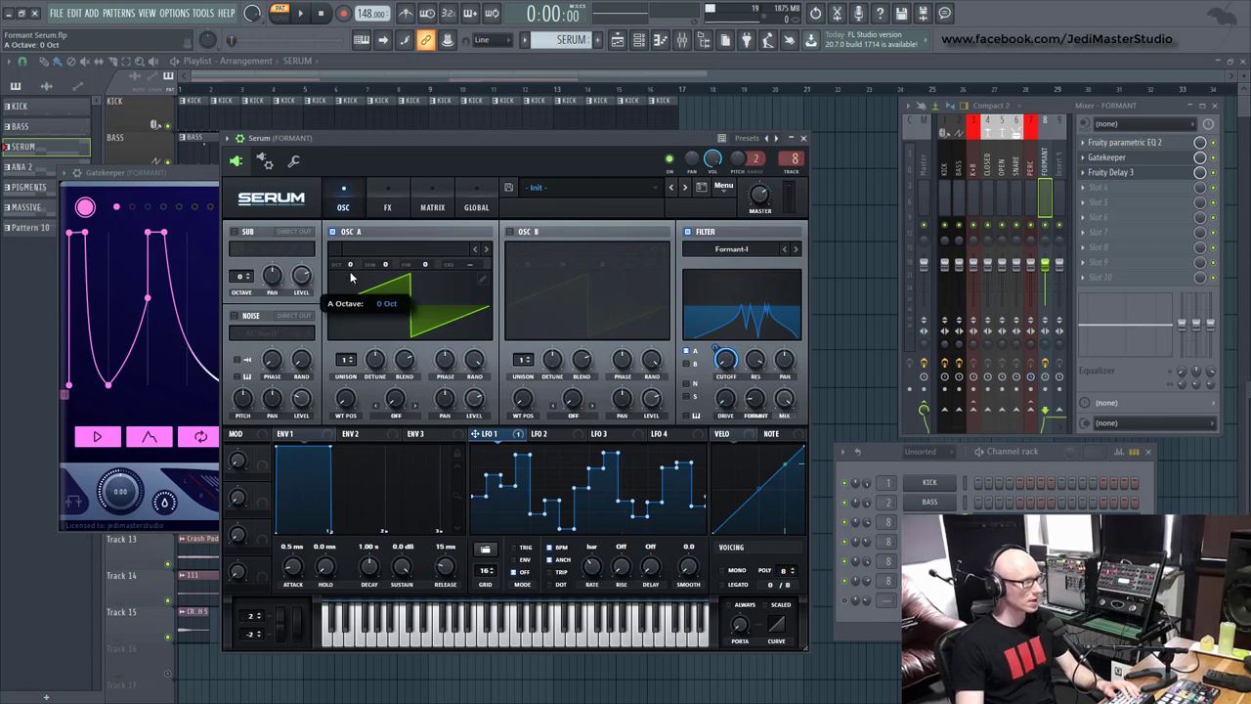
key("space")
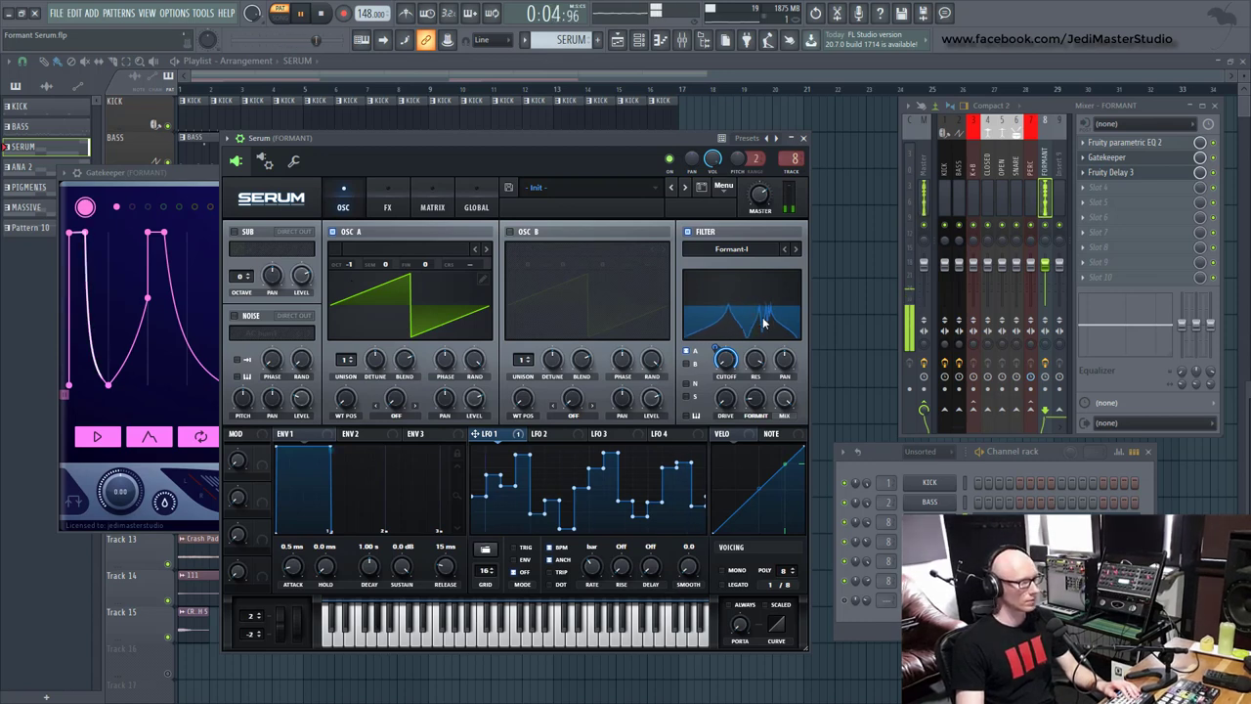
left_click_drag(766, 323, 763, 293)
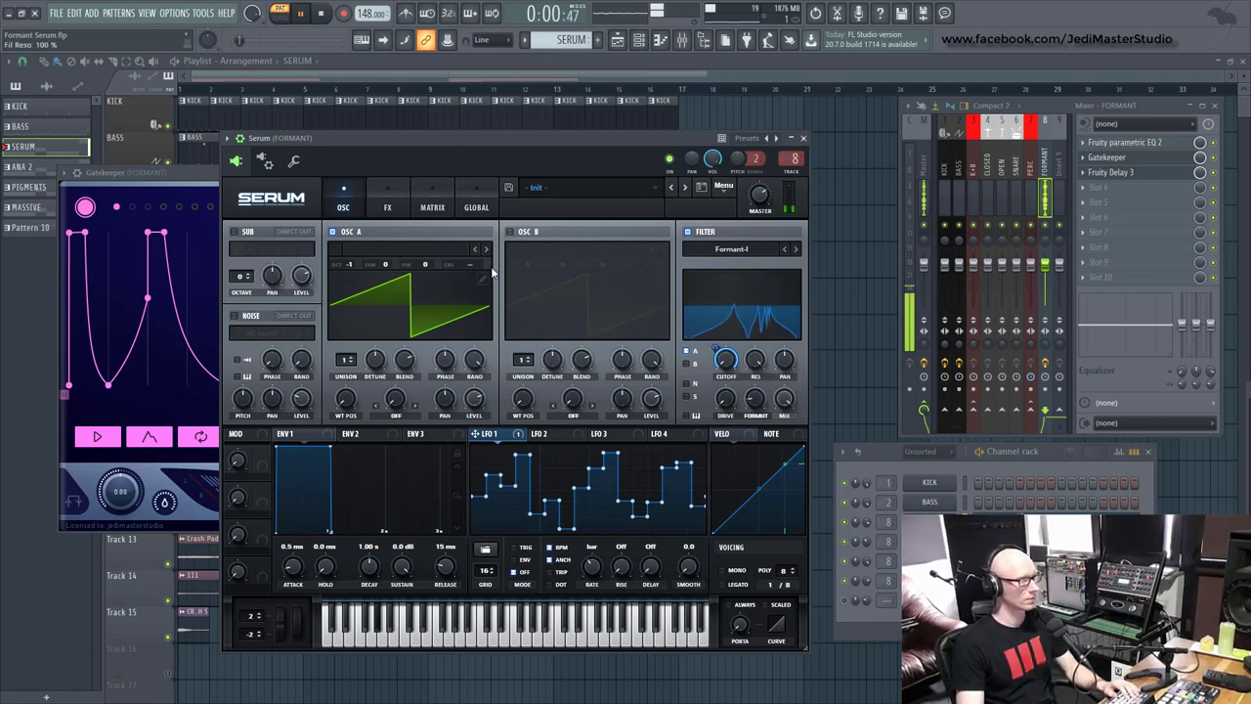
key("space")
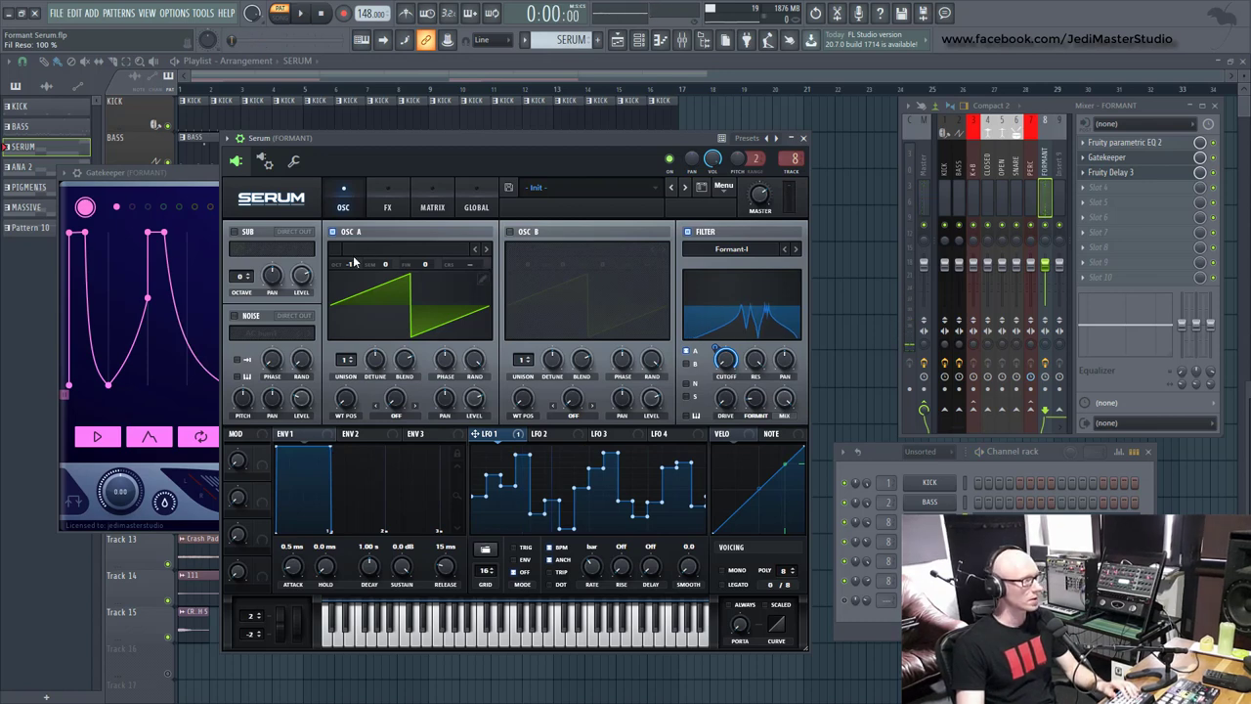
- Return oscillator A's octave to 0 and play the full arrangement in song mode, bringing up Serum during playback
left_click(527, 73)
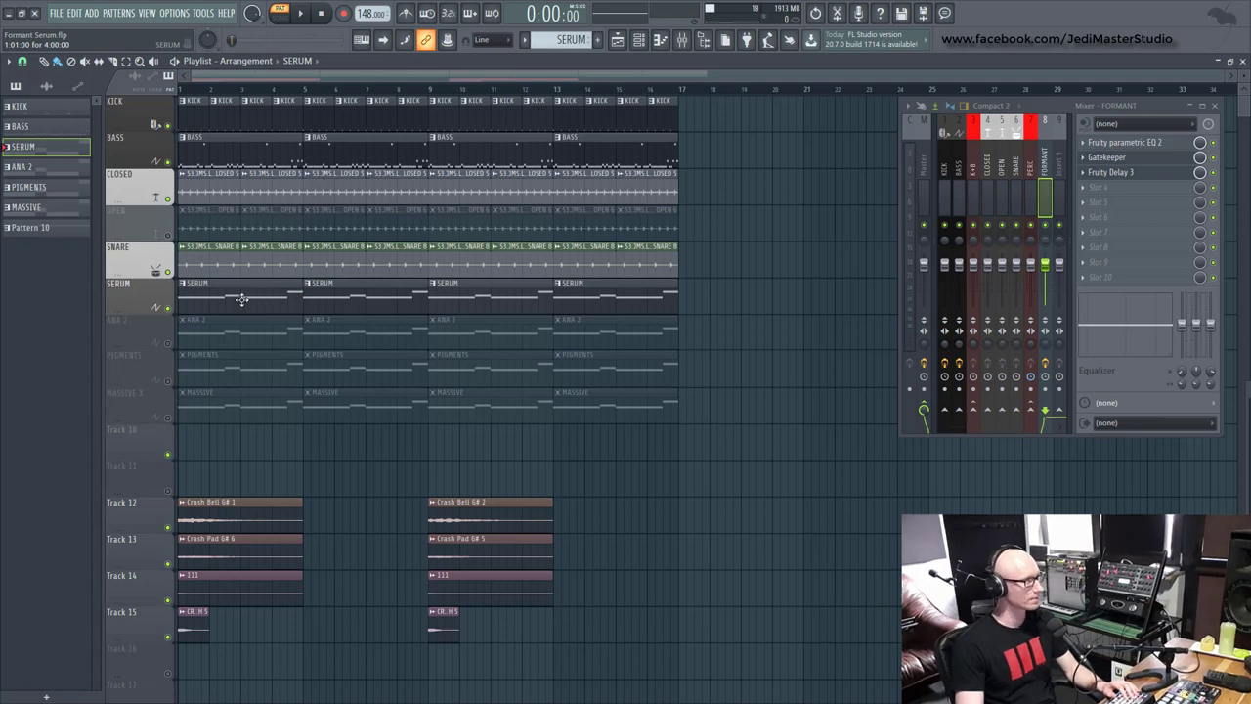
left_click(302, 13)
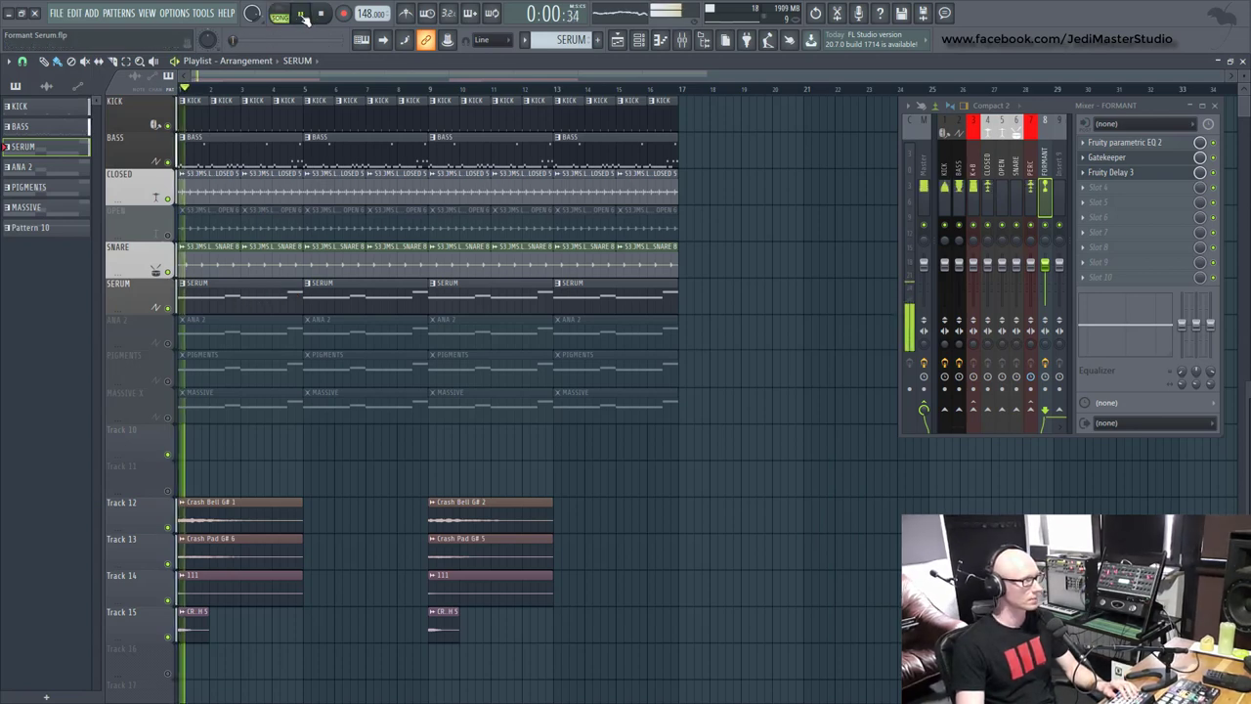
key("F6")
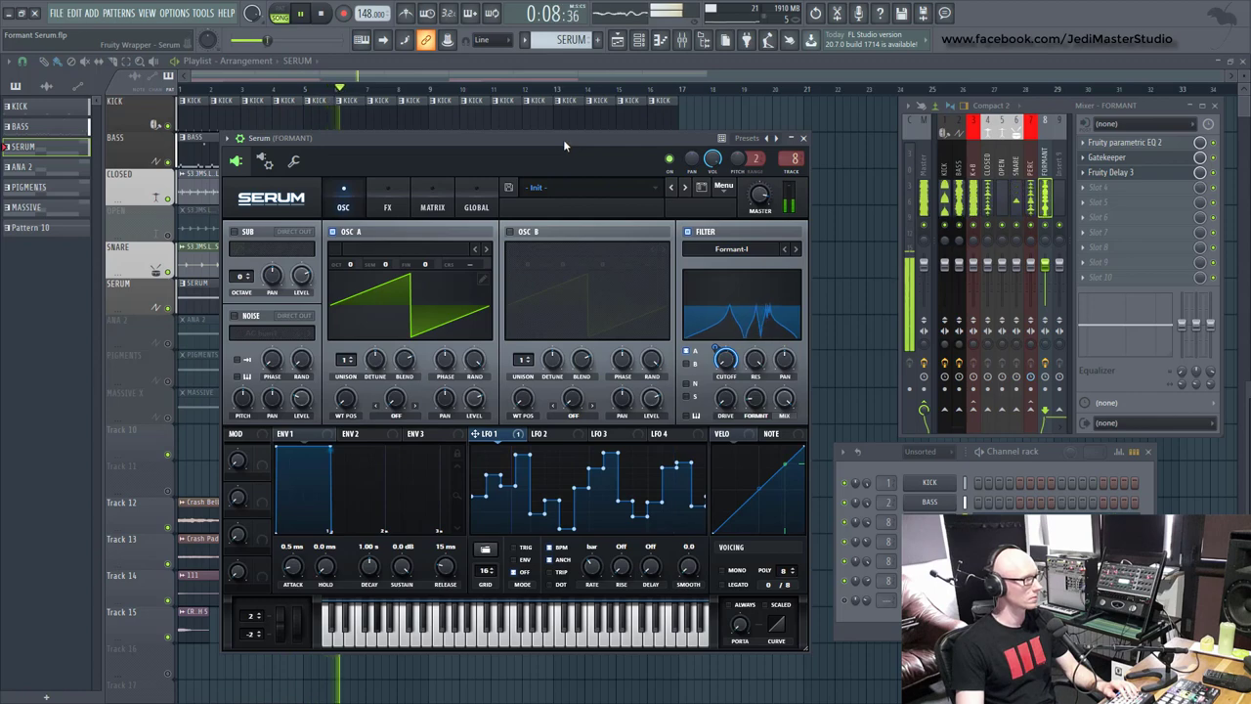
left_click_drag(565, 144, 502, 286)
- Return to the playlist, restore the removed OPEN clip at bar 7 and unmute the OPEN track
left_click(433, 248)
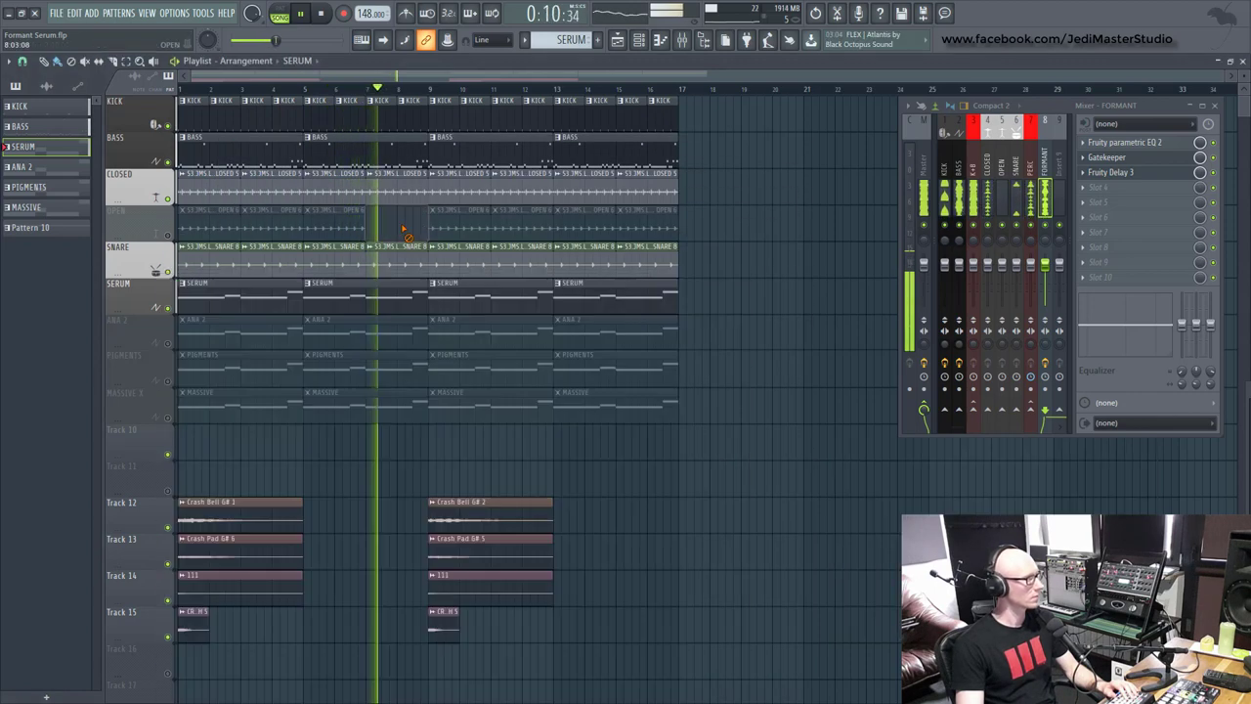
right_click(426, 237)
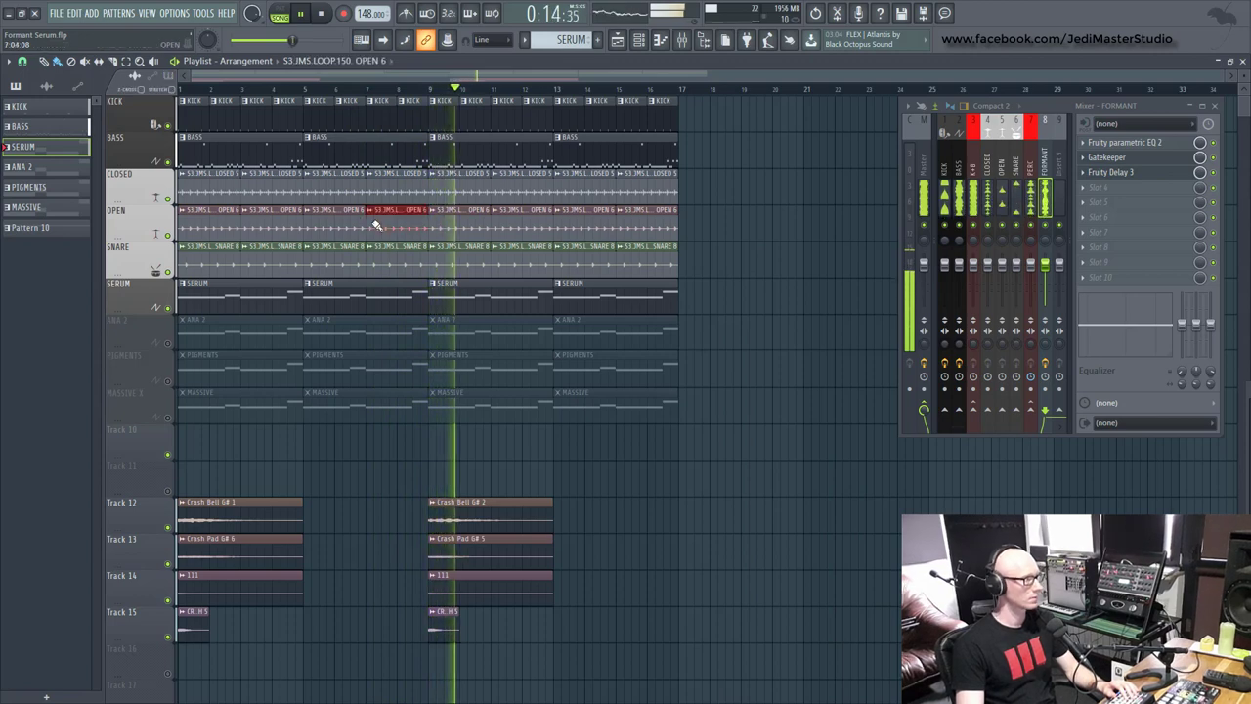
- Reopen Serum during playback and try oscillator A one octave down at -1
left_click_drag(362, 220, 428, 220)
key("F6")
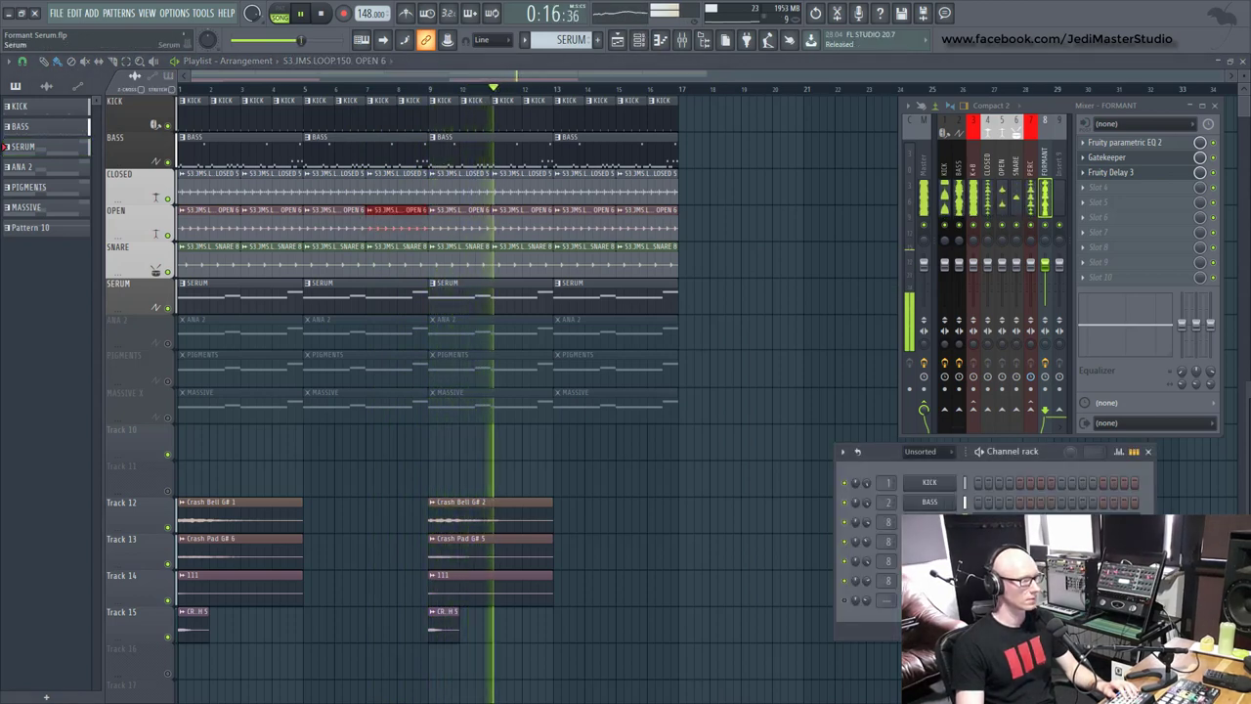
left_click(289, 415)
left_click_drag(288, 411, 289, 430)
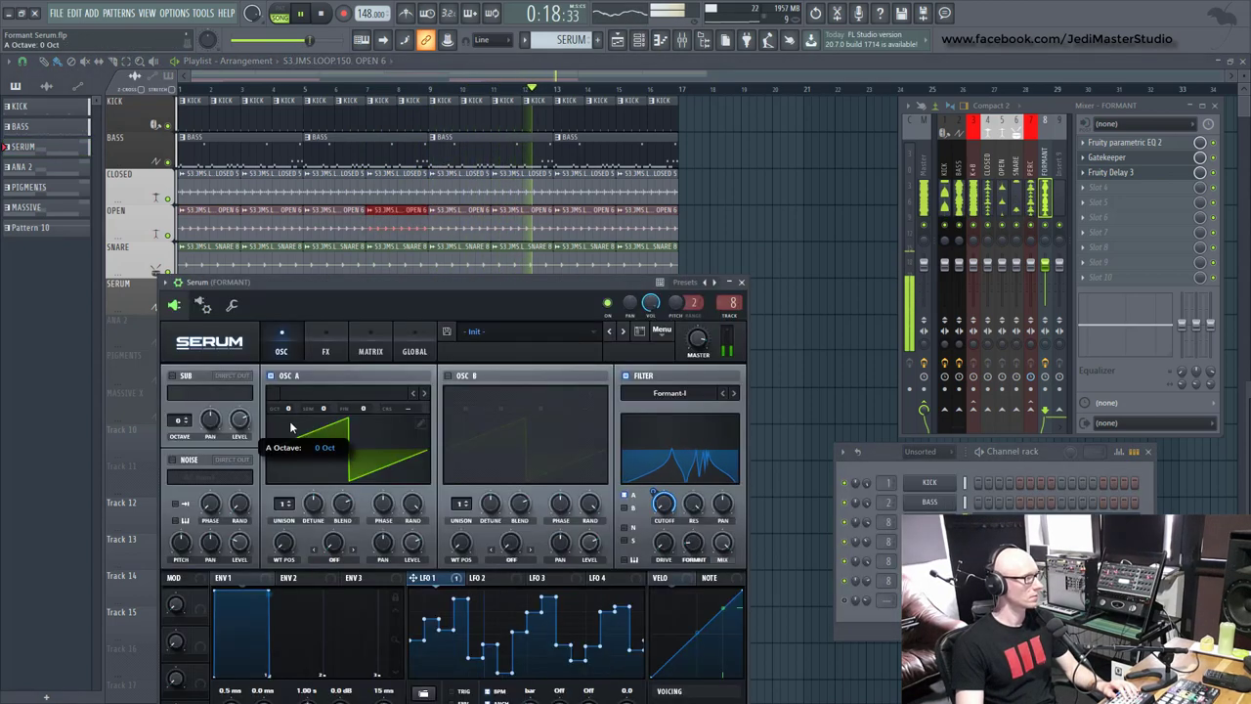
left_click_drag(413, 284, 460, 153)
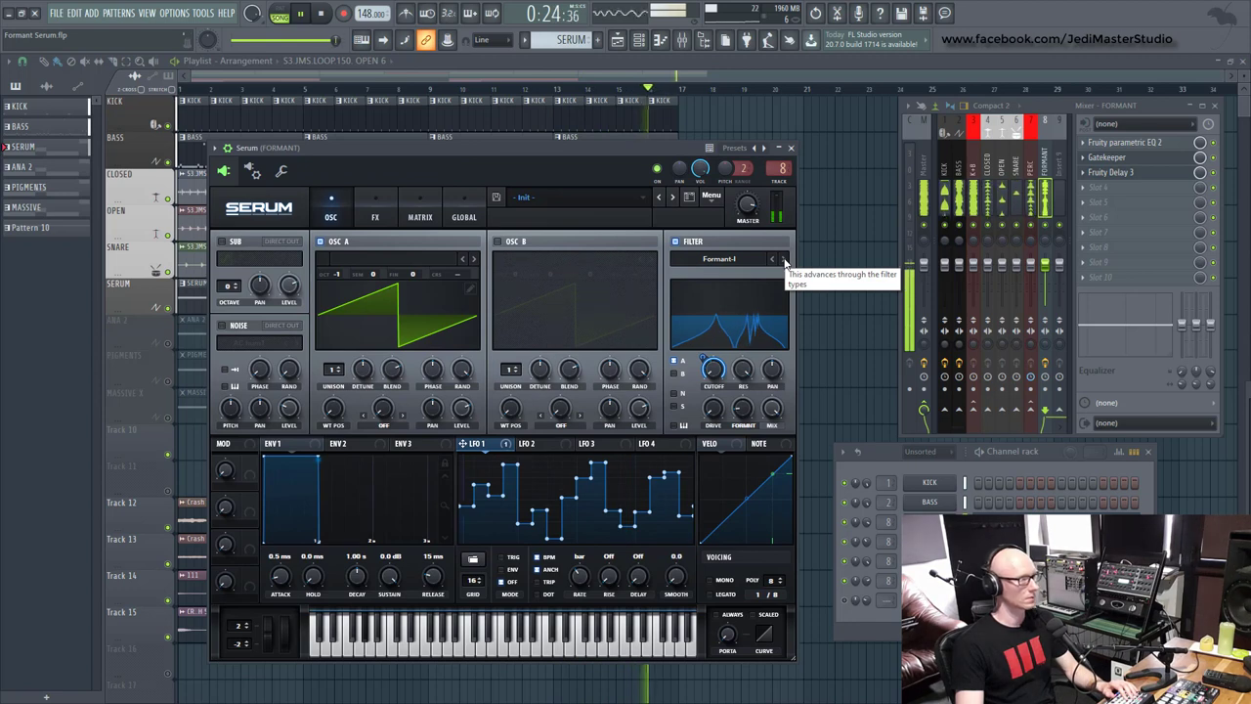
- Audition Formant-II with oscillator A's octave at 0, return the filter to Formant-I, stop playback and close Serum
left_click(784, 260)
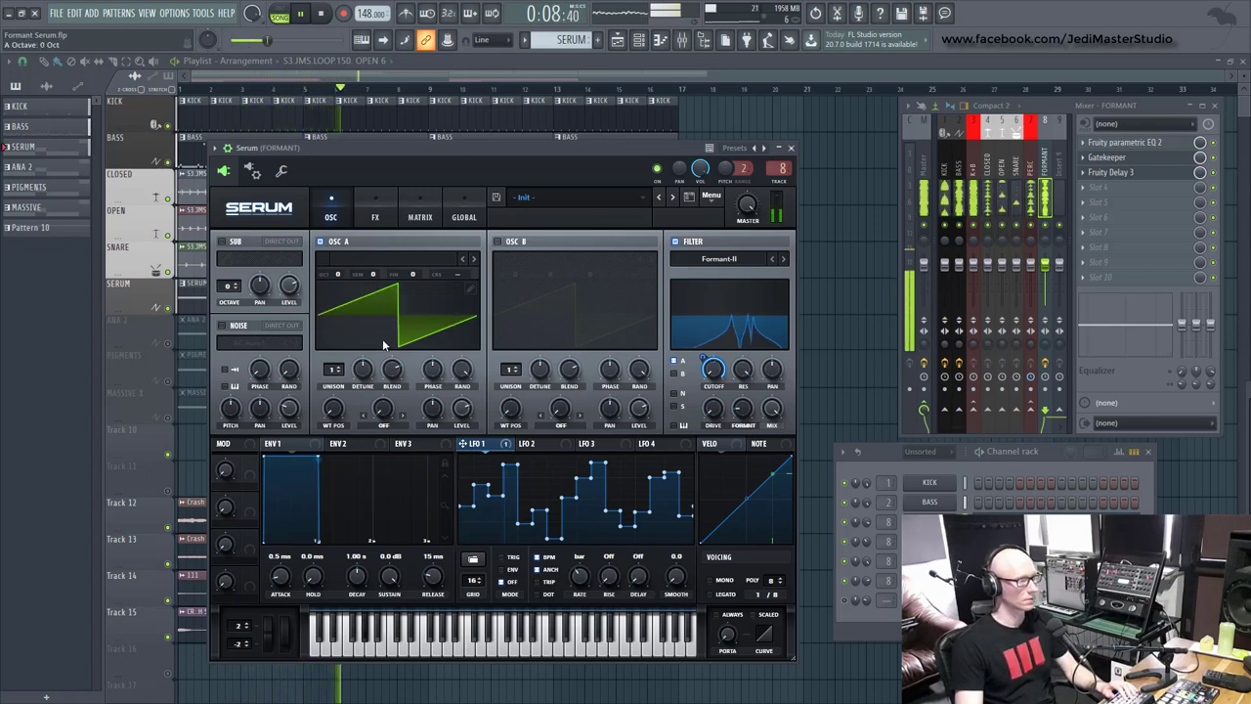
left_click(772, 261)
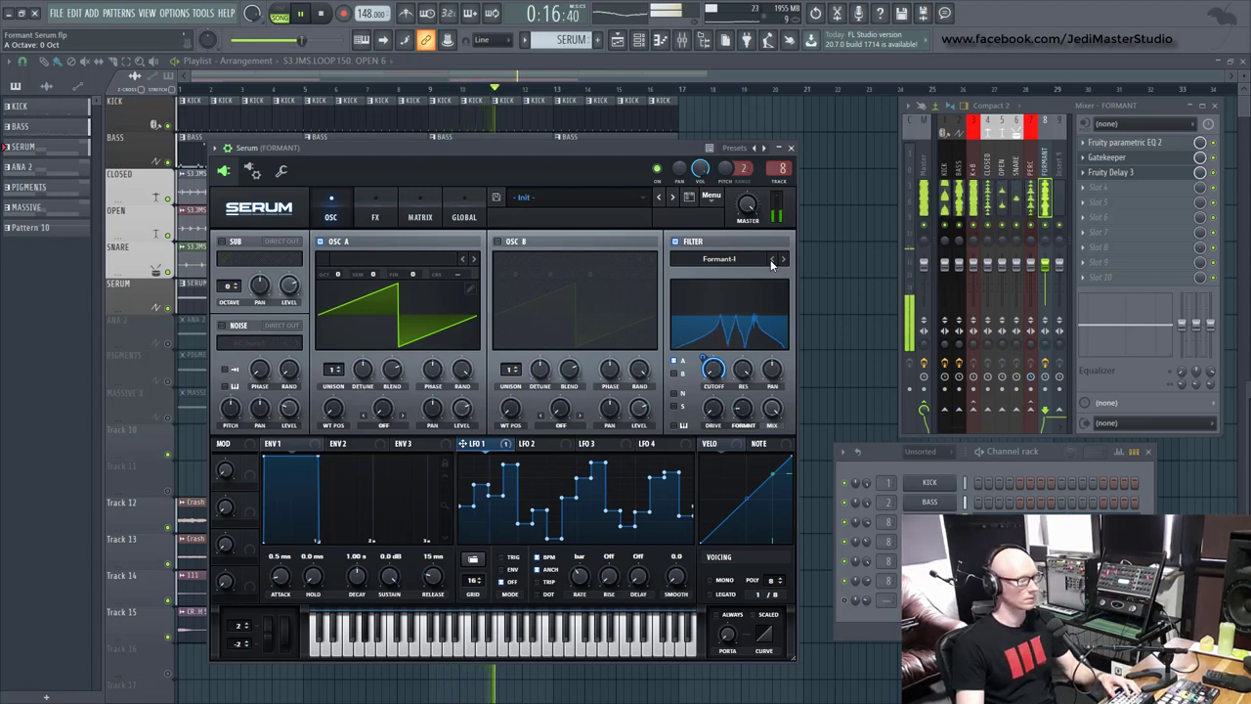
key("space")
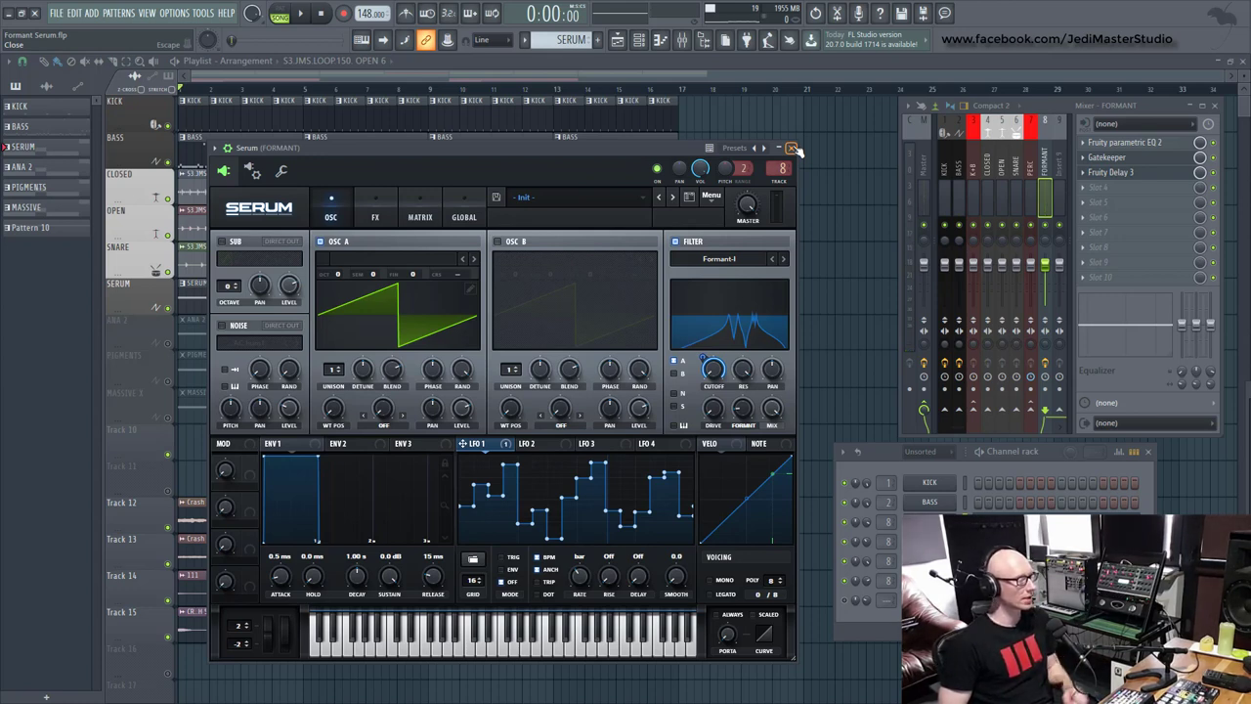
left_click(793, 149)
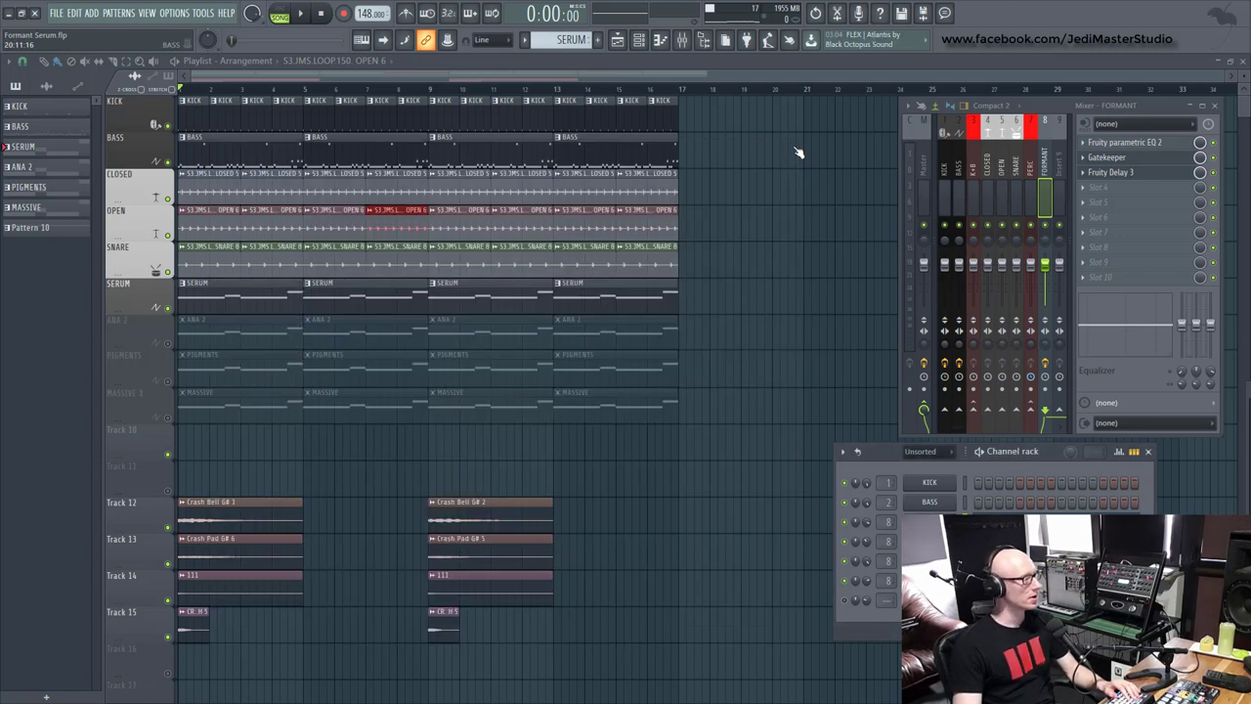
- Unmute the ANA 2 playlist track, mute the SERUM track and open the ANA 2 synth
left_click(169, 343)
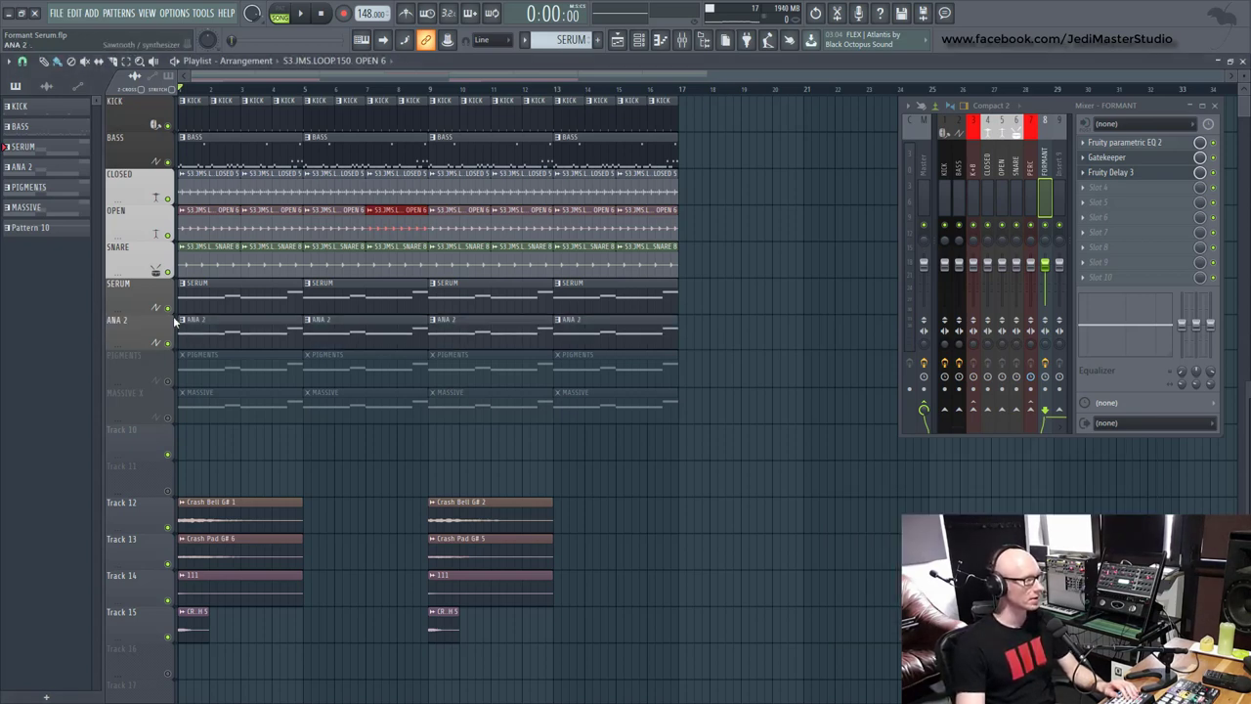
left_click(168, 308)
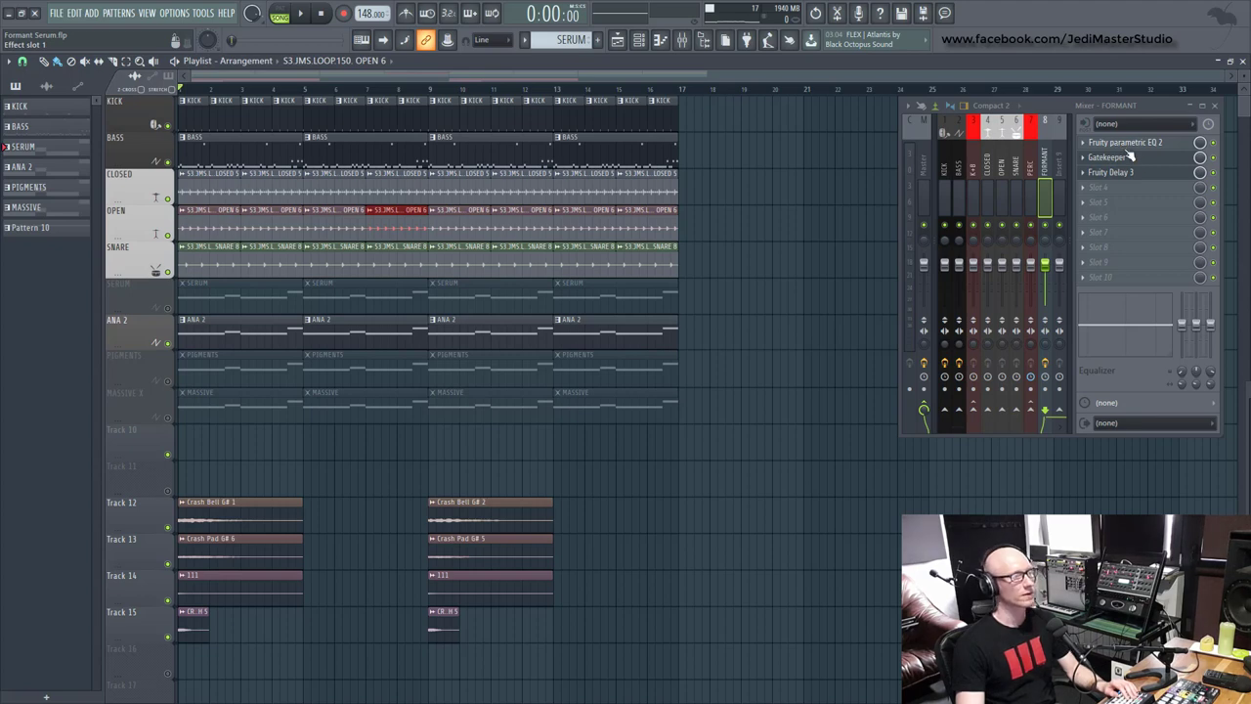
left_click(447, 335)
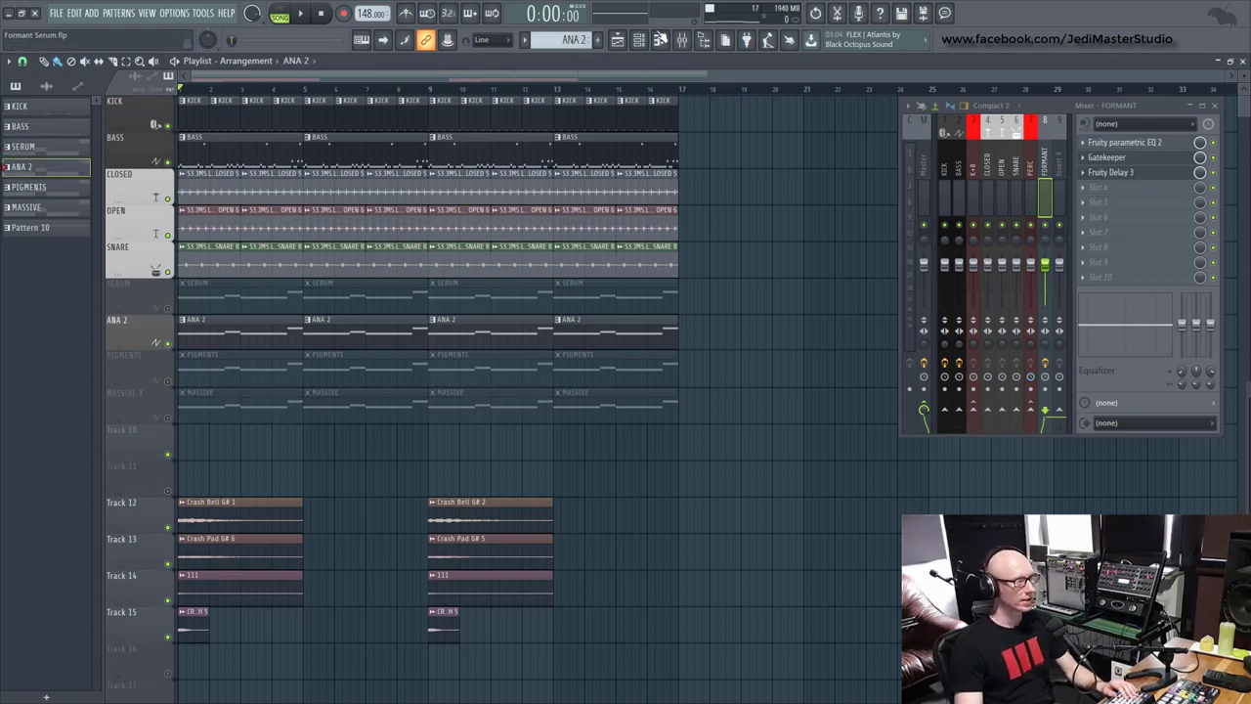
left_click(640, 40)
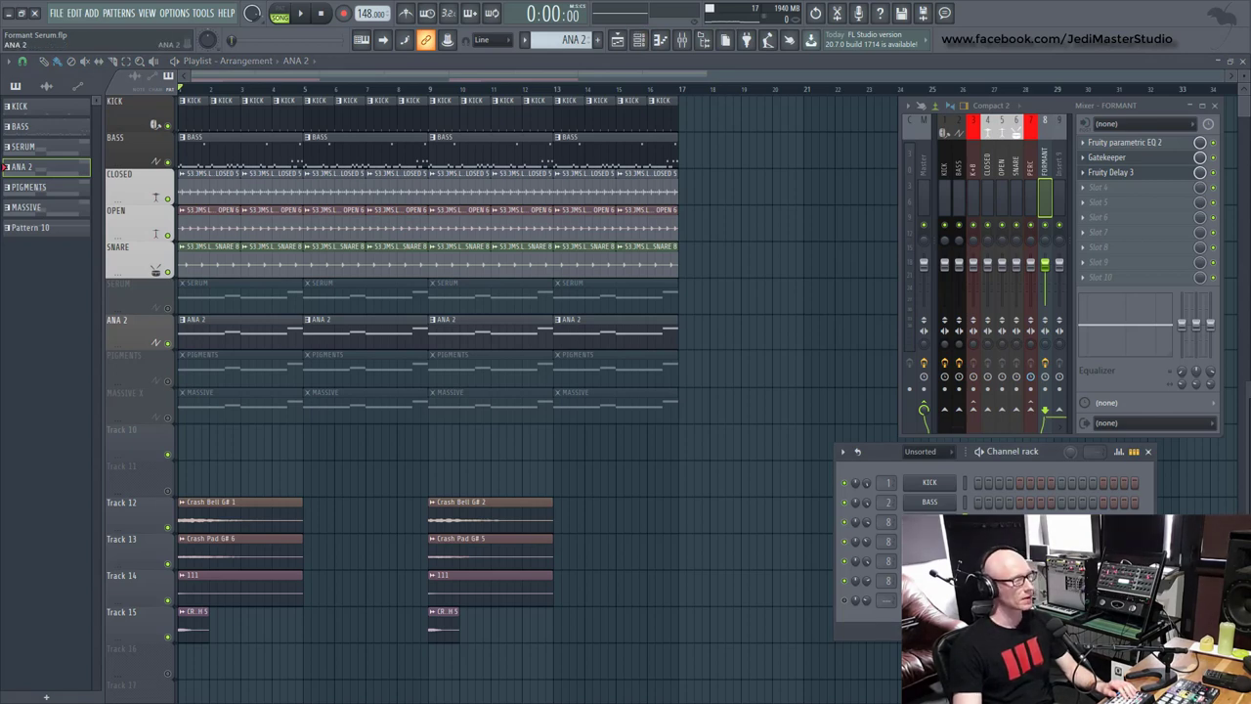
left_click(21, 166)
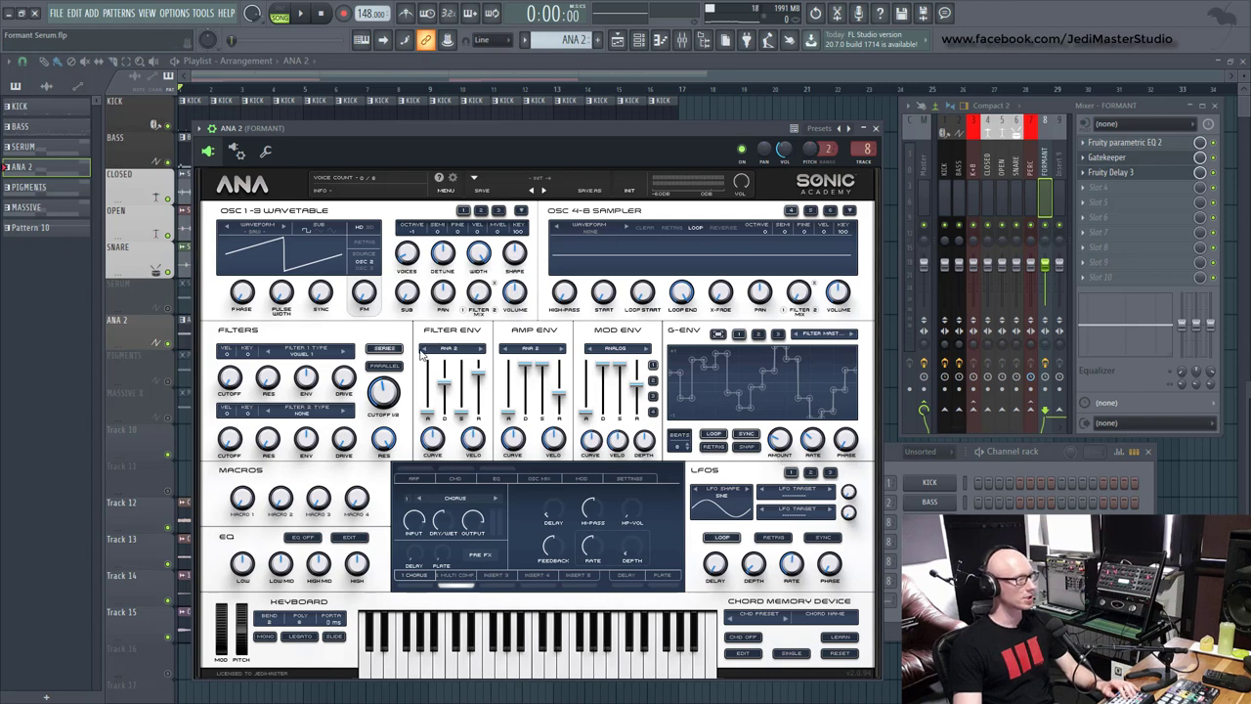
- Play the arrangement while sweeping ANA 2's filter master cutoff up to about 551 Hz and down to about 104 Hz
key("space")
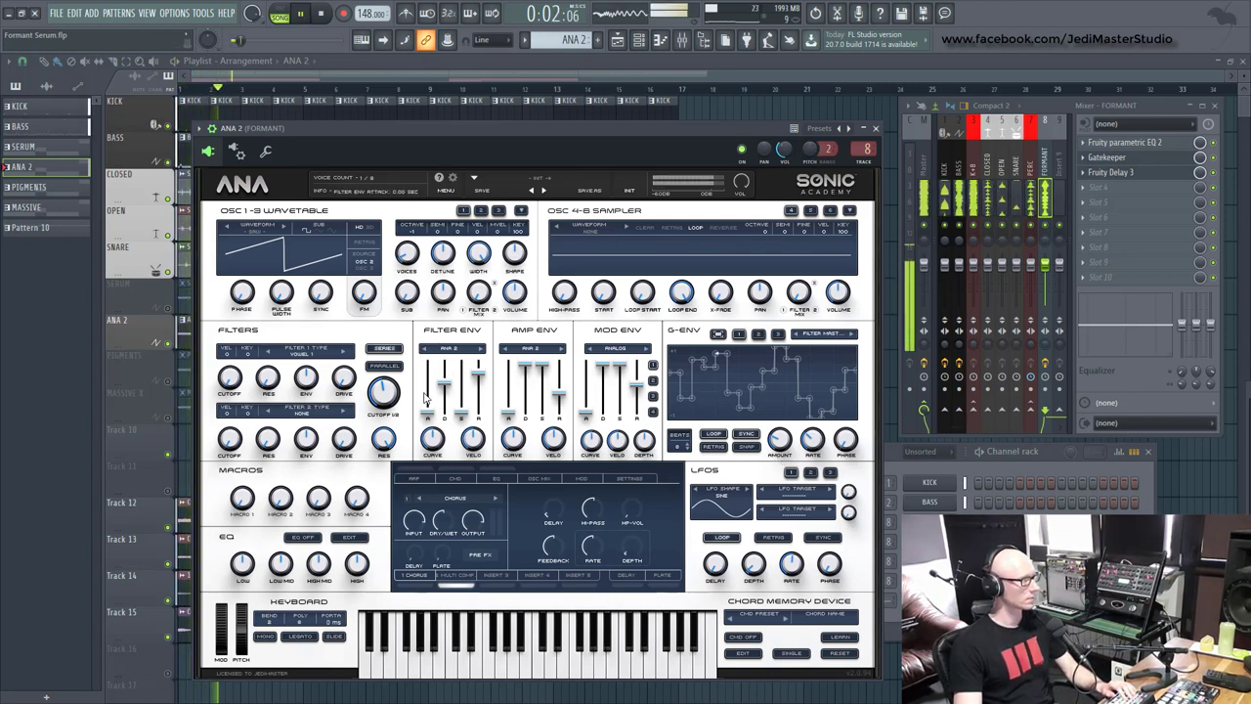
mouse_move(398, 391)
scroll(398, 391, "up", 3)
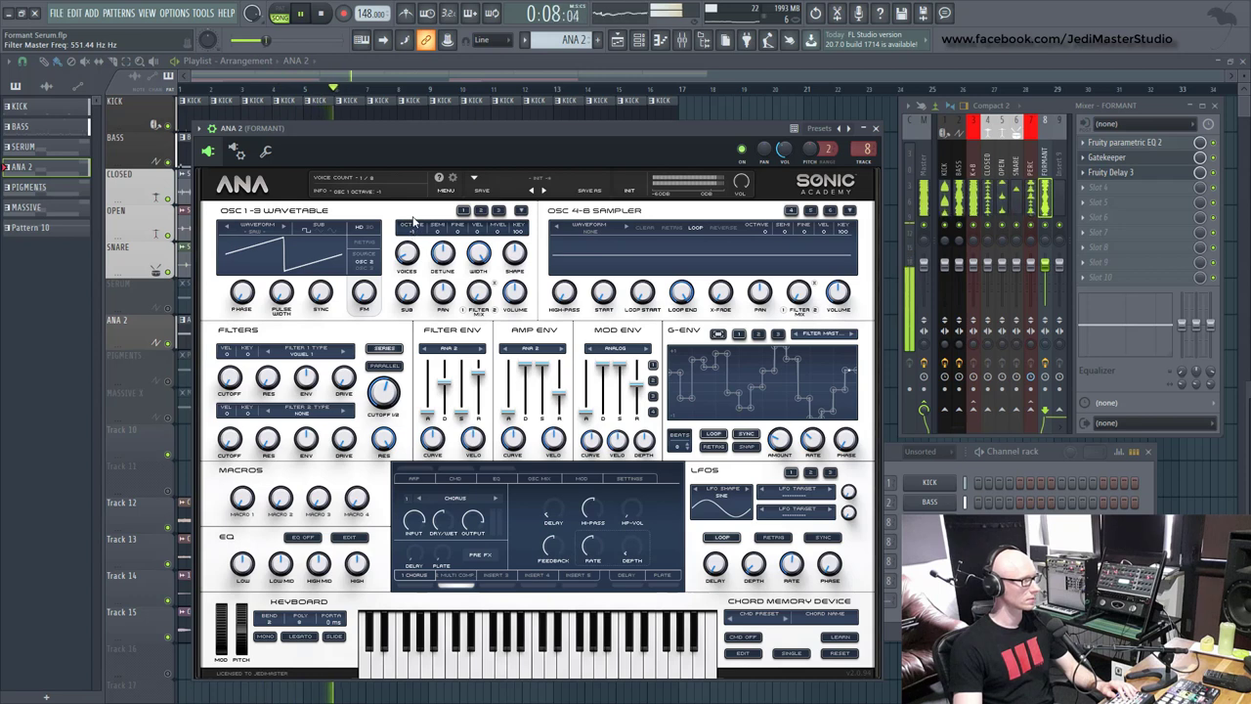
left_click_drag(388, 393, 386, 418)
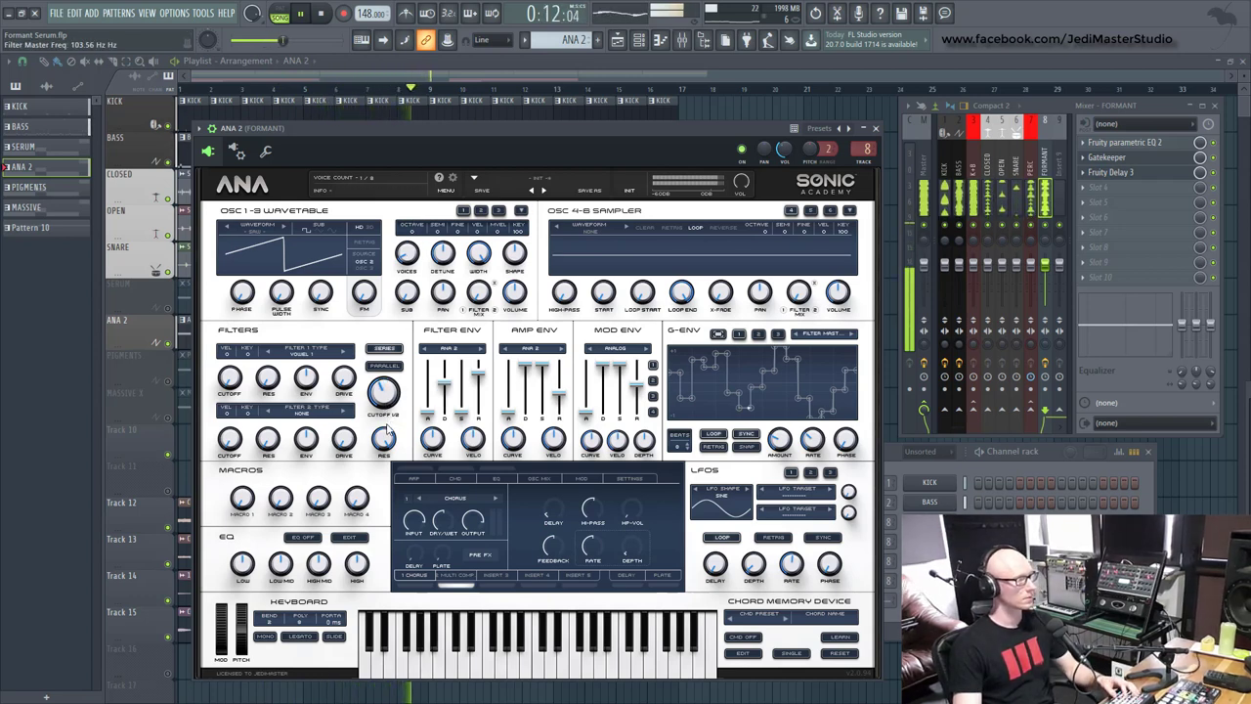
key("space")
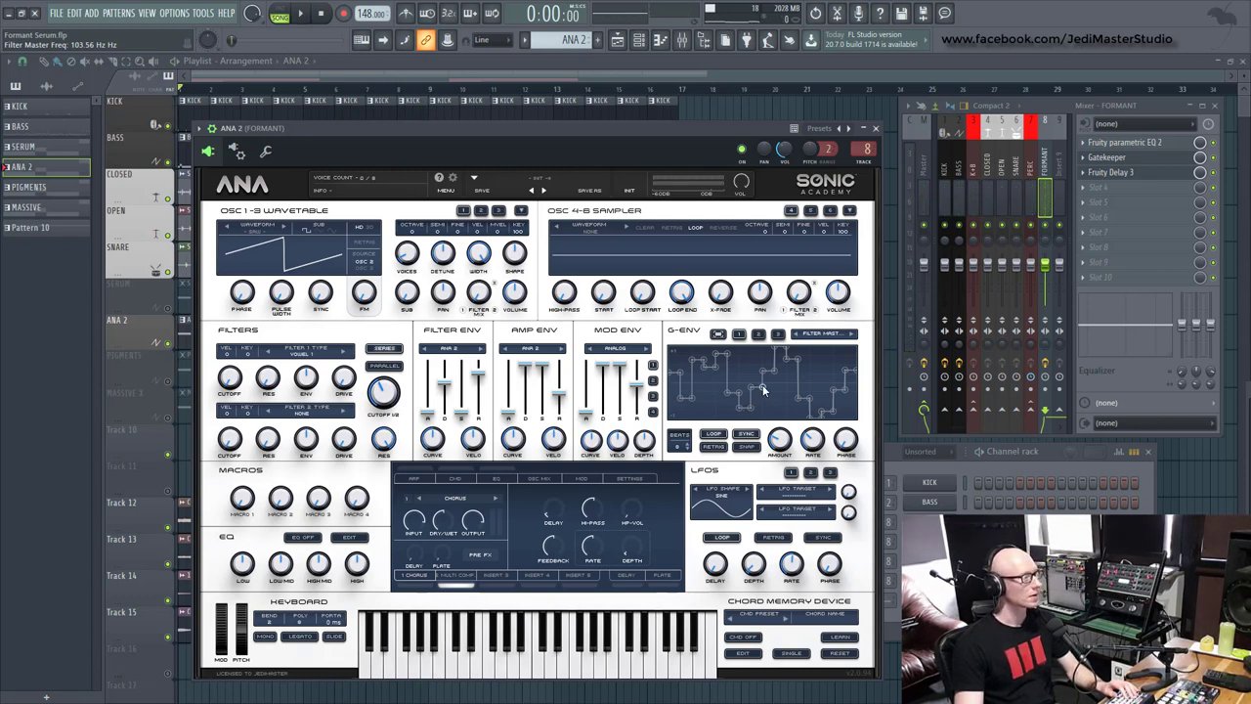
- Set ANA 2's filter 1 type to Vowel 2 and start playing the arrangement
left_click(311, 359)
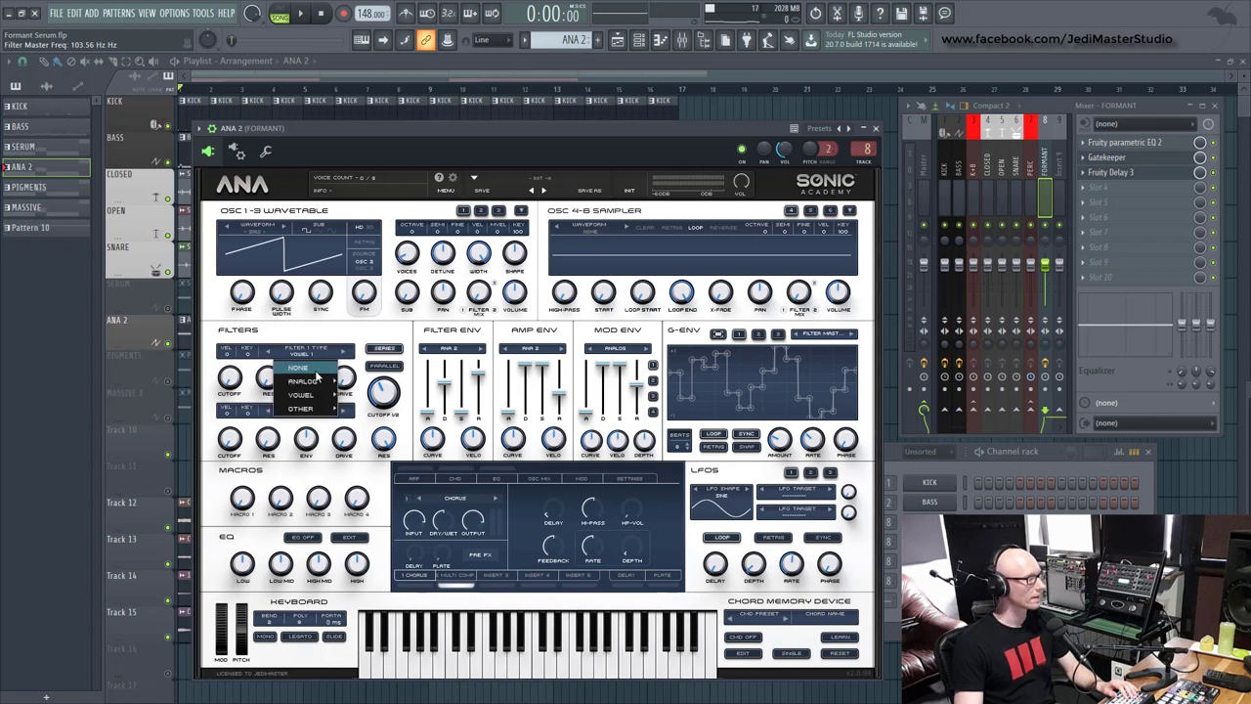
mouse_move(325, 397)
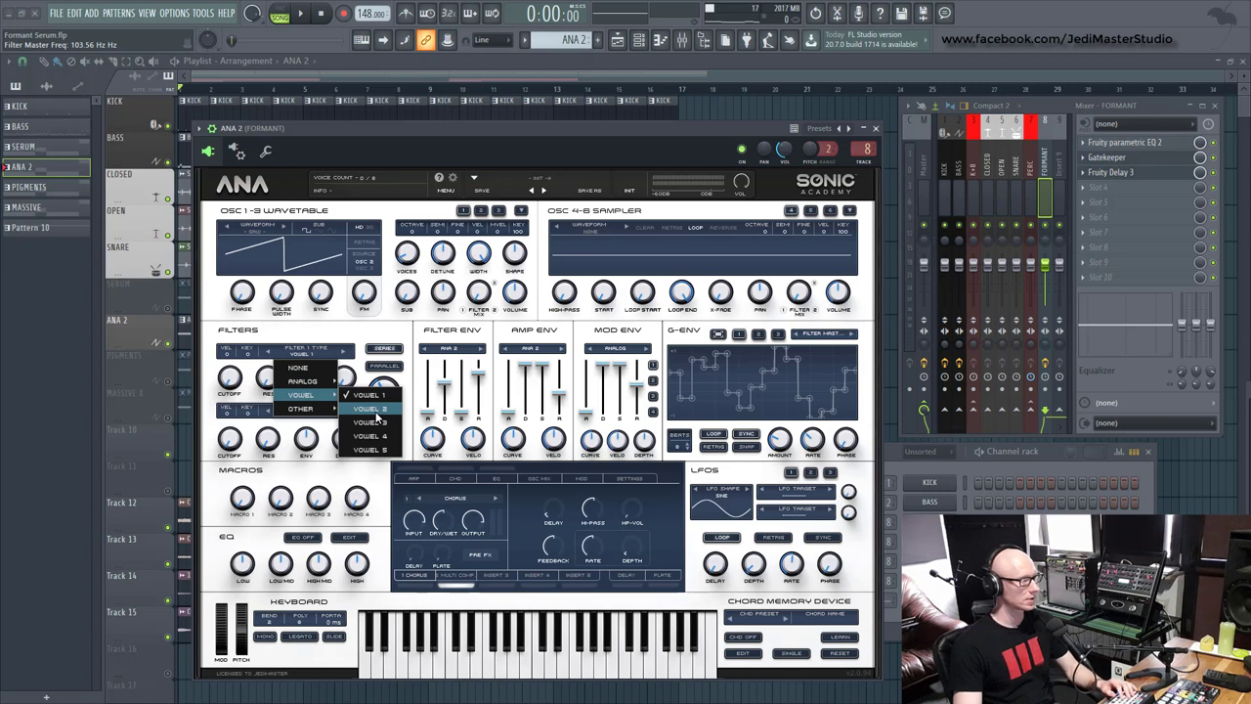
left_click(370, 408)
key("space")
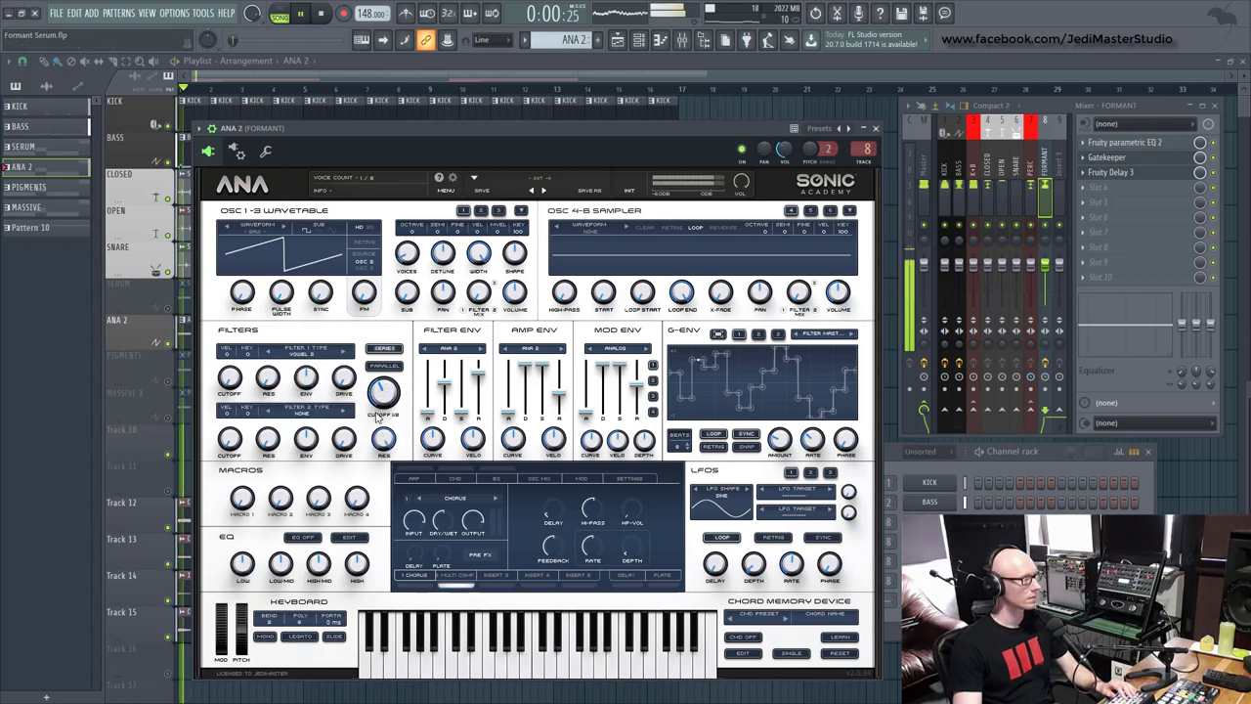
- Sweep the filter master cutoff up to about 1550 Hz and down to about 23 Hz during playback, and stop
mouse_move(387, 391)
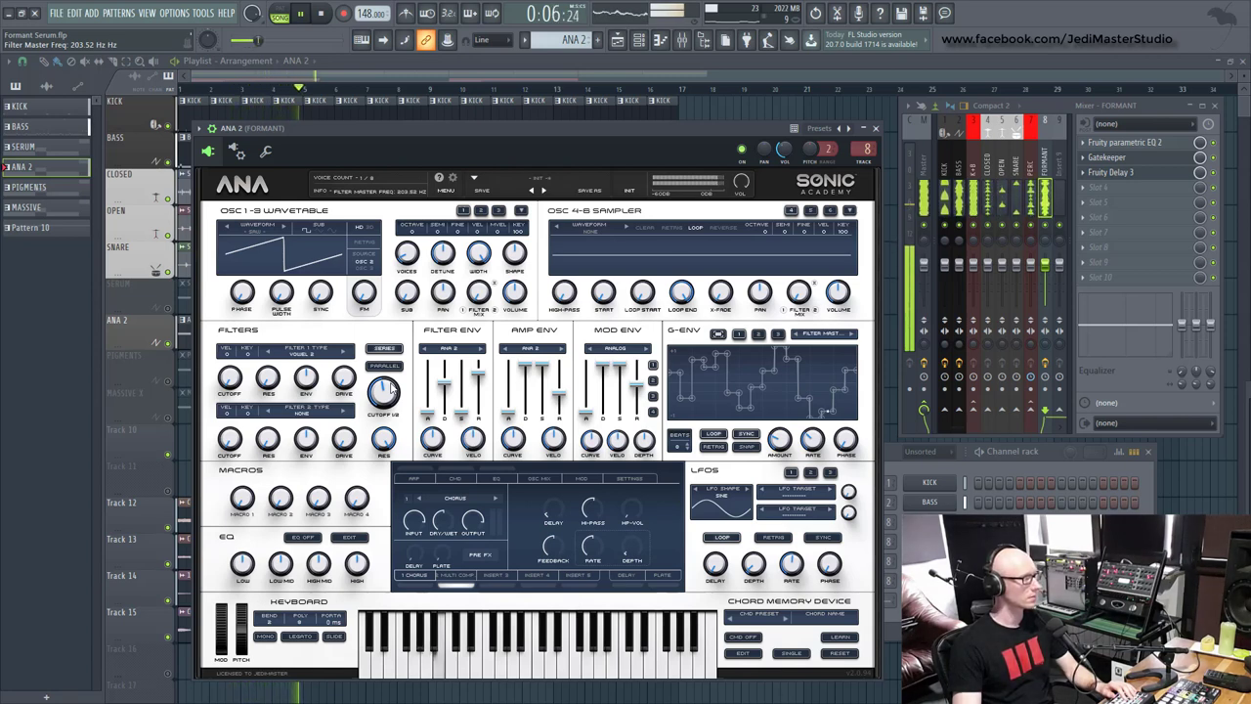
scroll(387, 391, "up", 5)
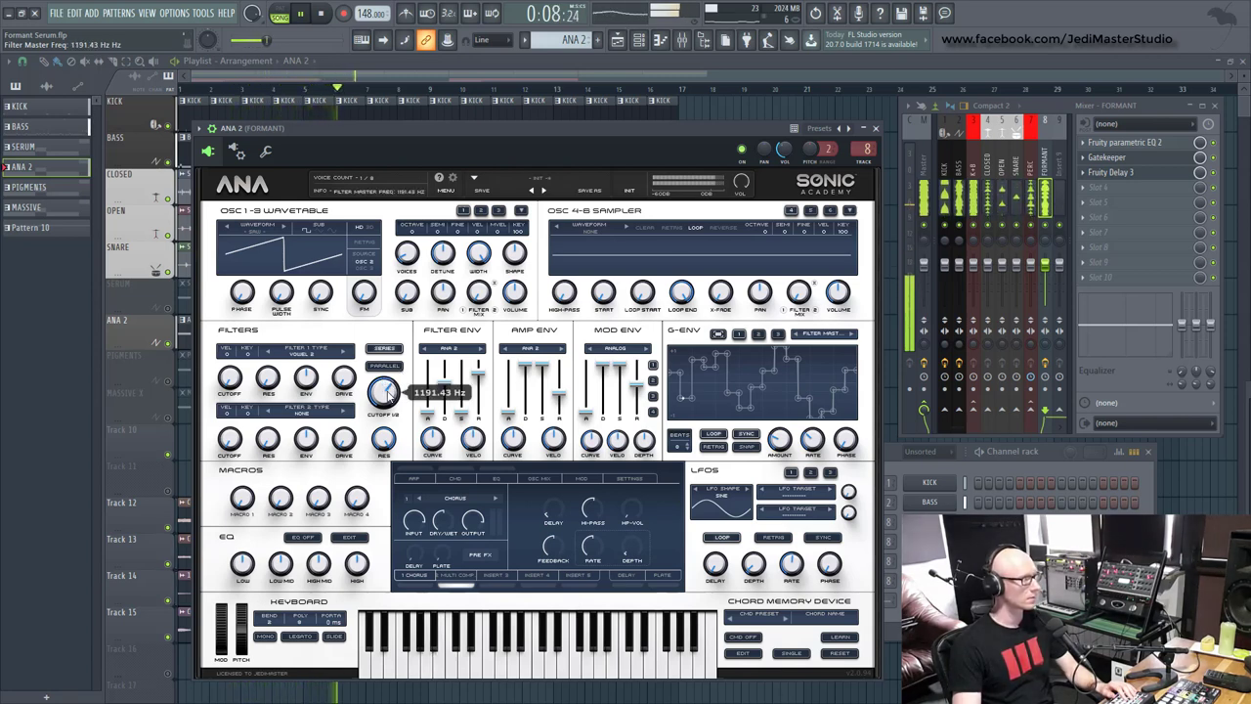
scroll(387, 391, "up", 1)
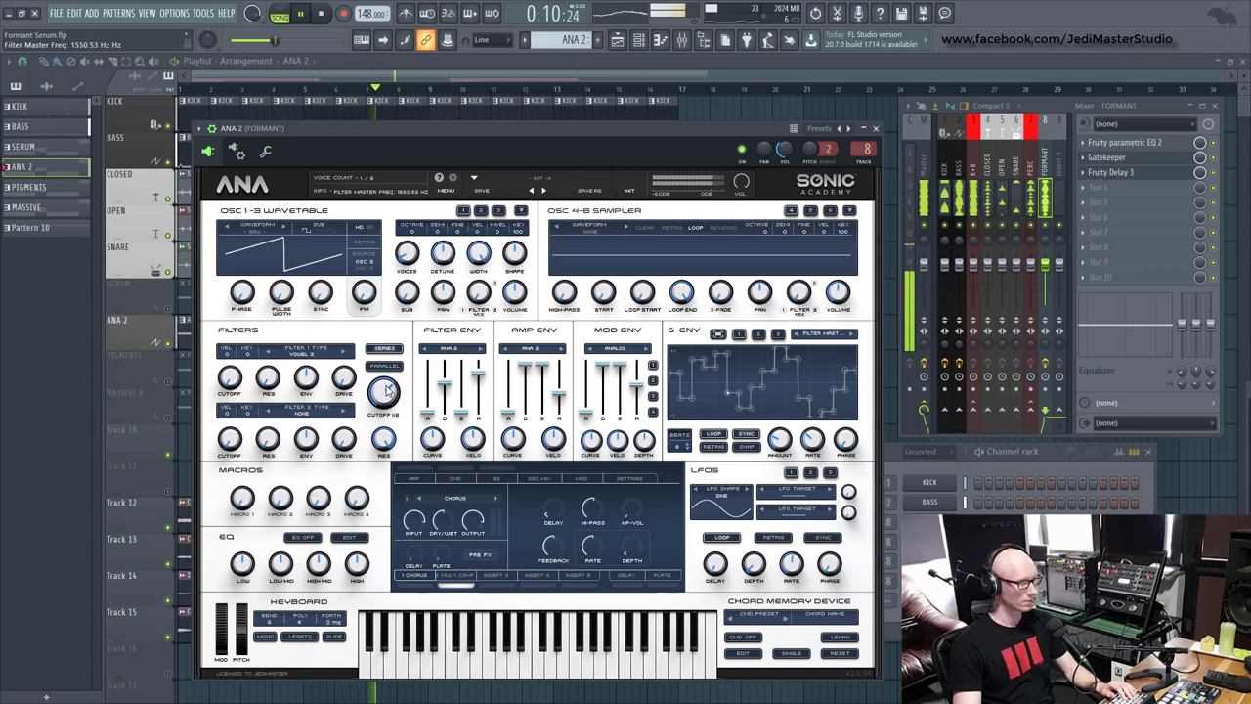
left_click_drag(388, 391, 384, 460)
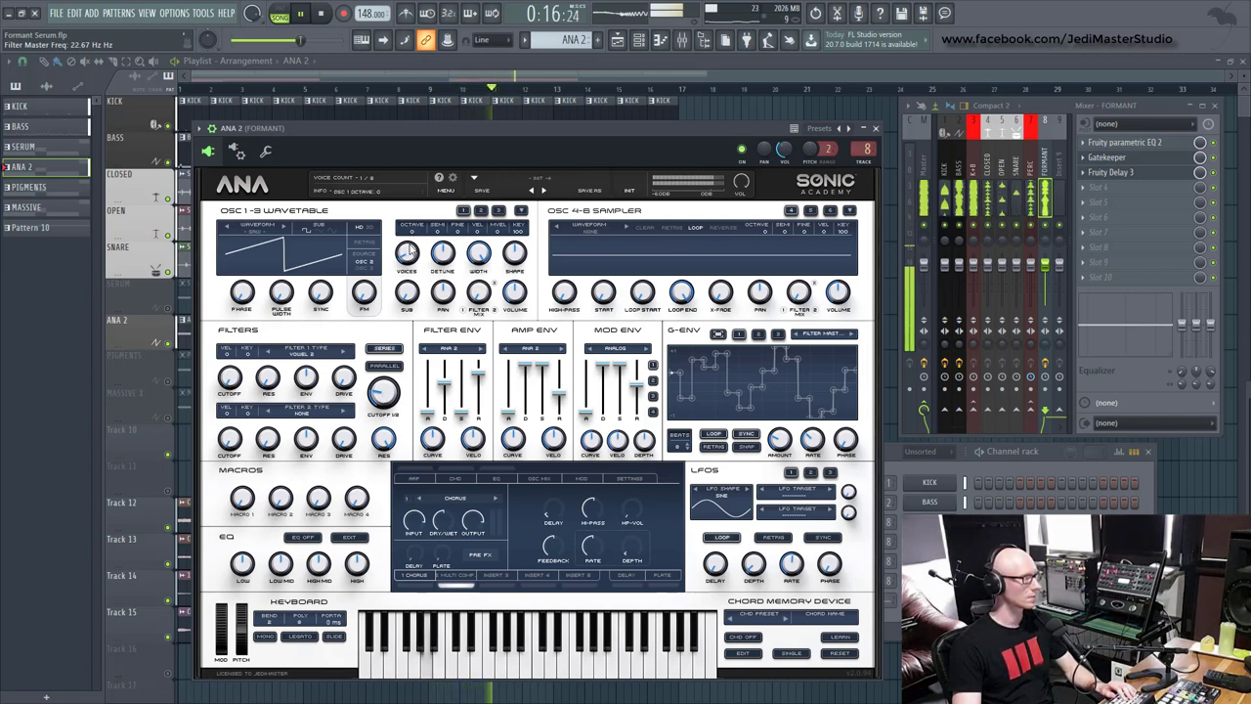
mouse_move(384, 392)
left_mouse_down()
mouse_move(395, 380)
mouse_move(388, 392)
left_mouse_up()
key("space")
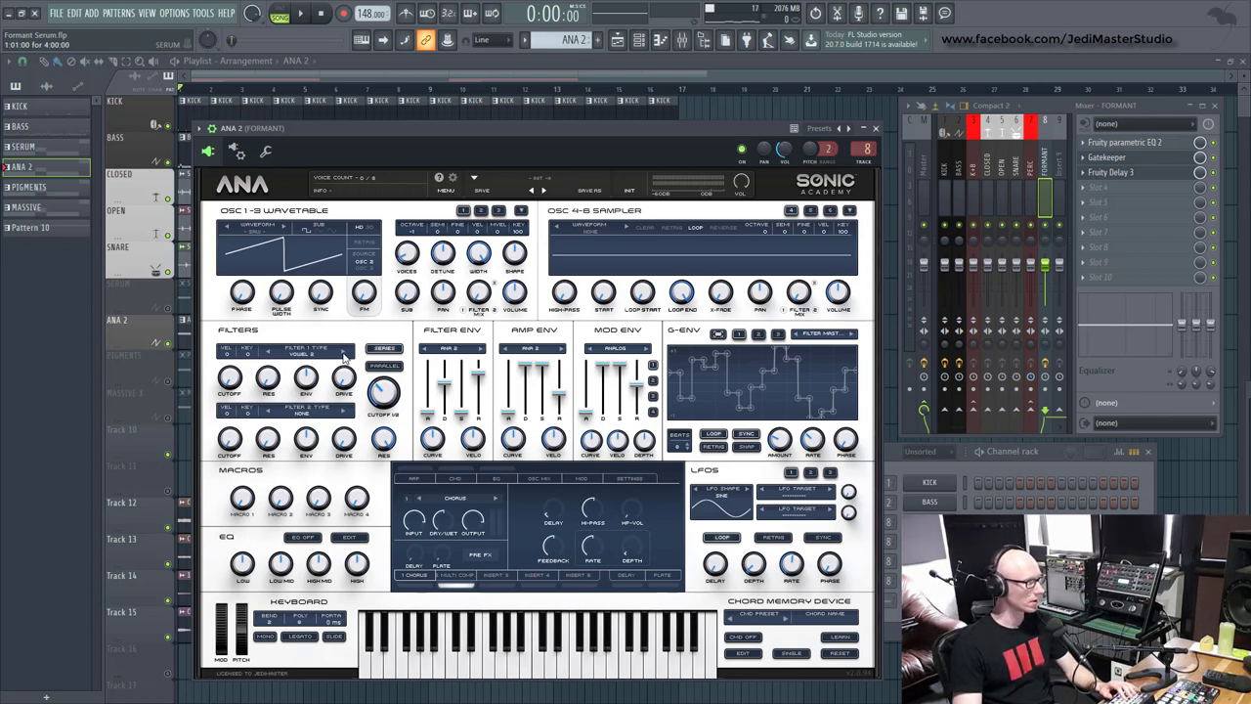
- Audition filter 1 type Vowel 3 in the arrangement while raising the master cutoff, and save the project
key("space")
left_click_drag(383, 393, 384, 346)
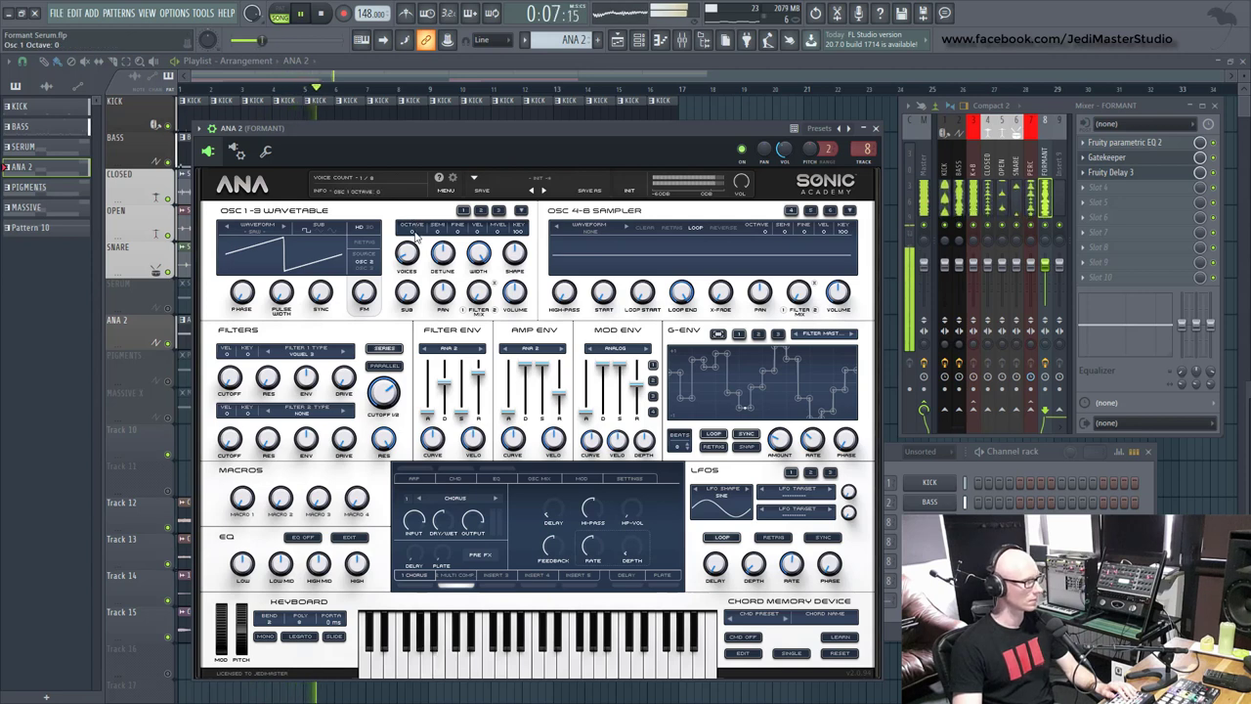
key("ctrl+s")
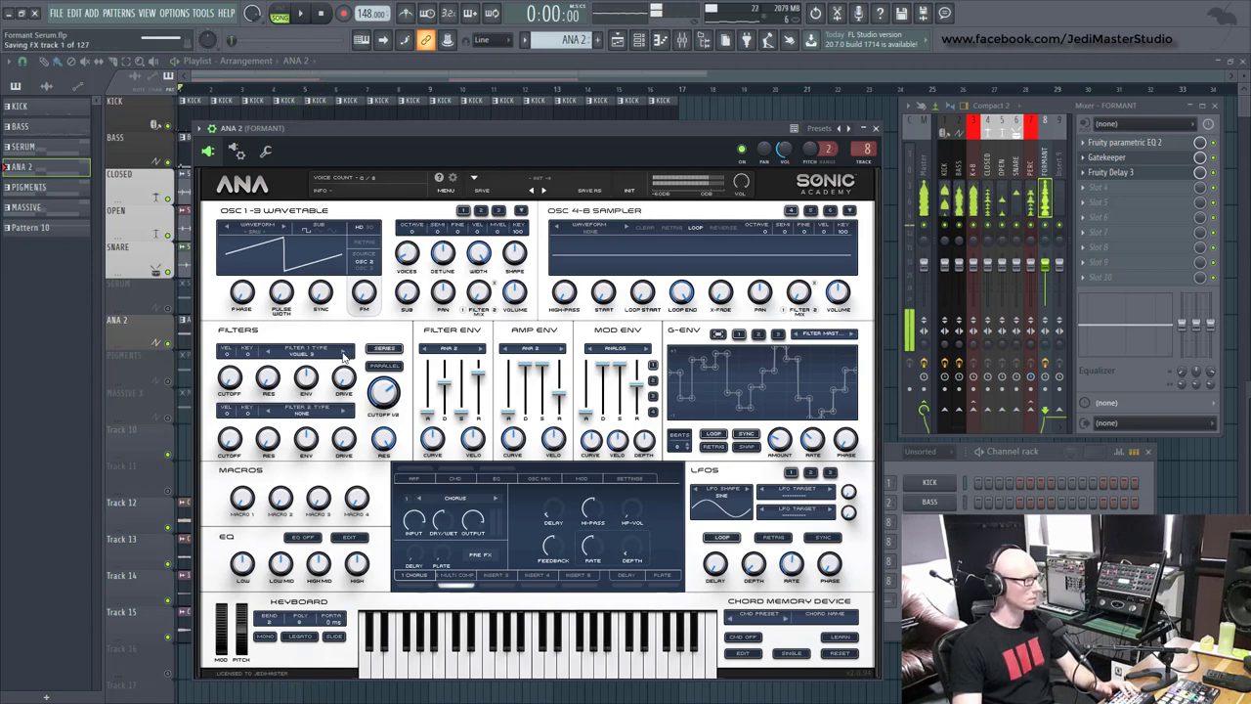
- Audition filter 1 type Vowel 5 while sweeping the master cutoff, return the type to Vowel 1 and close ANA 2
key("space")
left_click(343, 355)
left_click(343, 355)
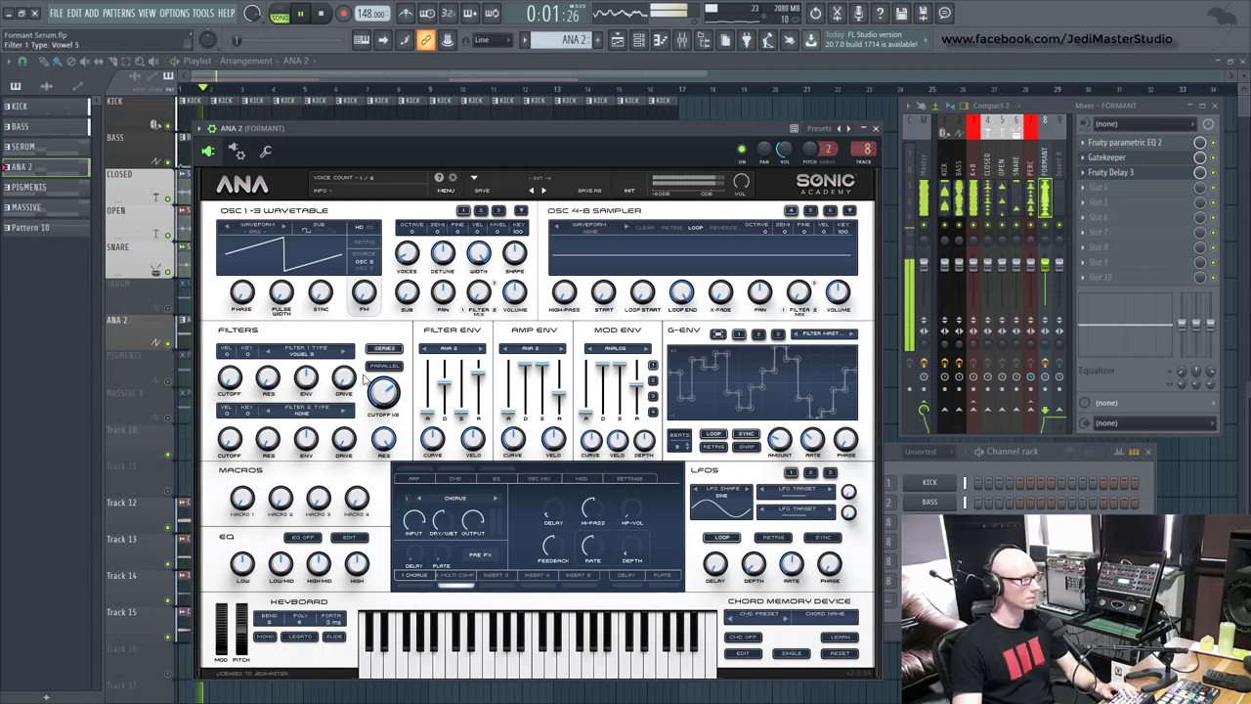
left_click_drag(384, 388, 372, 419)
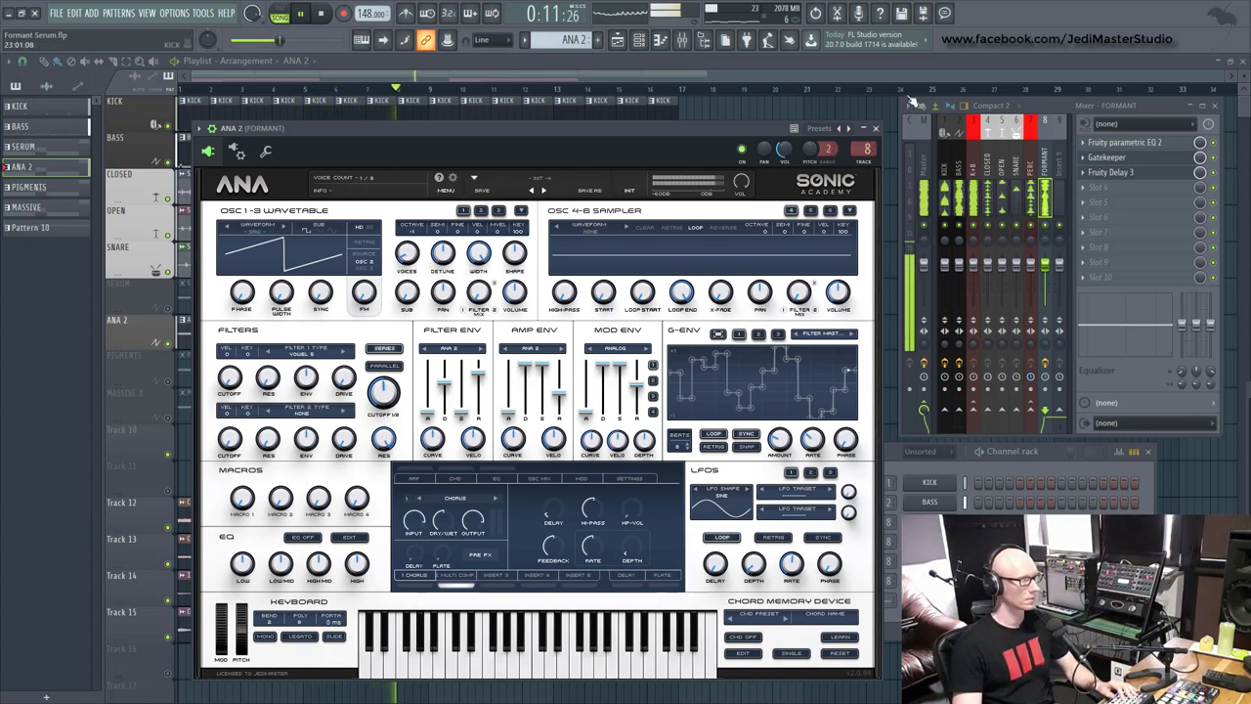
key("space")
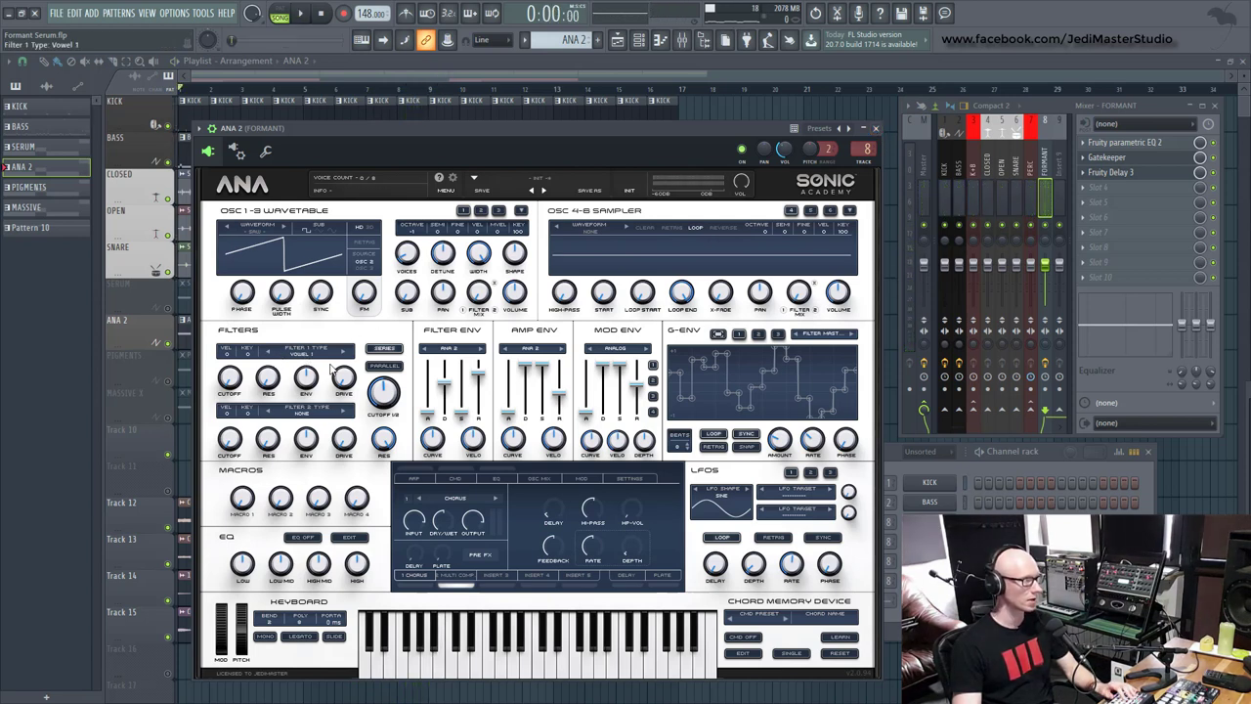
left_click(876, 129)
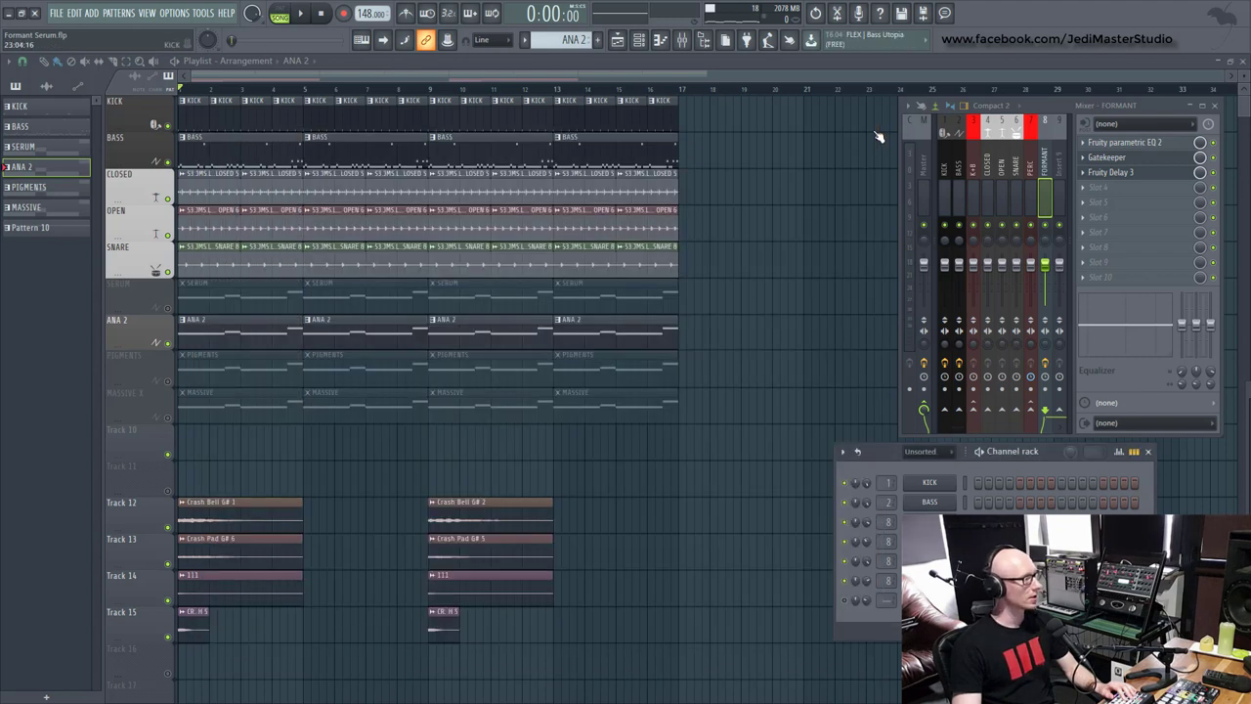
- Unmute the PIGMENTS playlist track, mute the ANA 2 track and open the Pigments synth
left_click(169, 381)
left_click(168, 343)
left_click(234, 364)
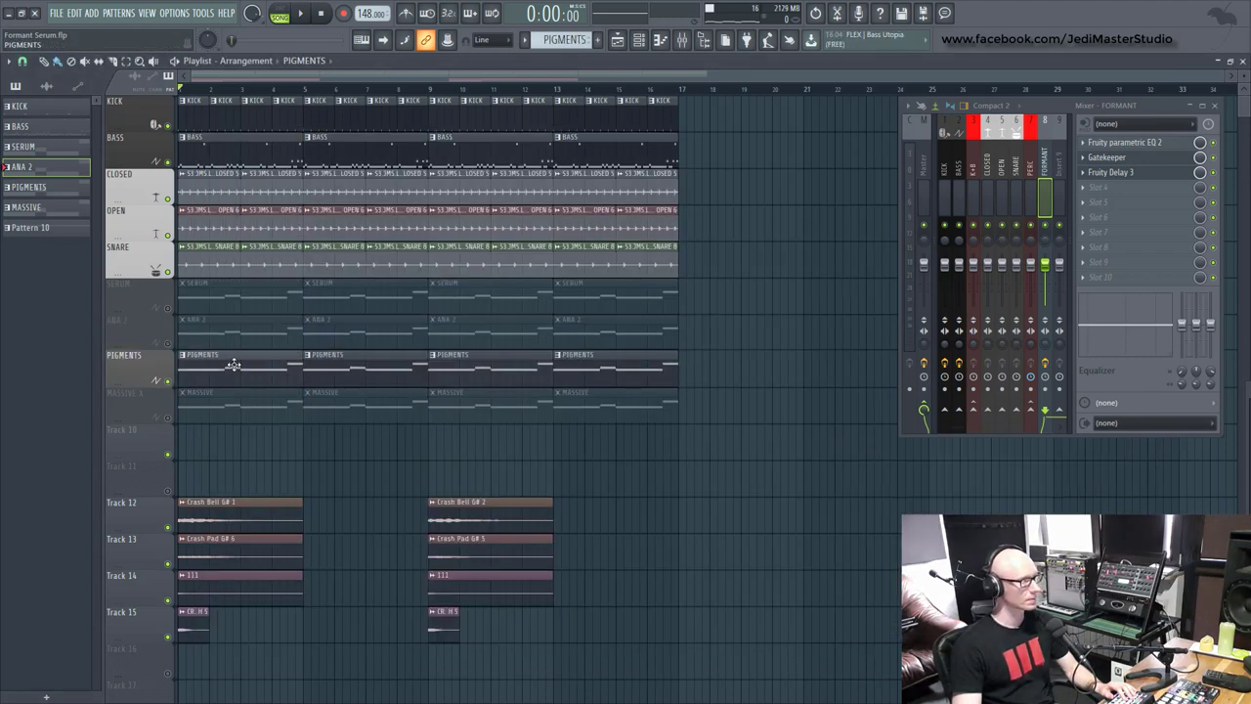
left_click(639, 40)
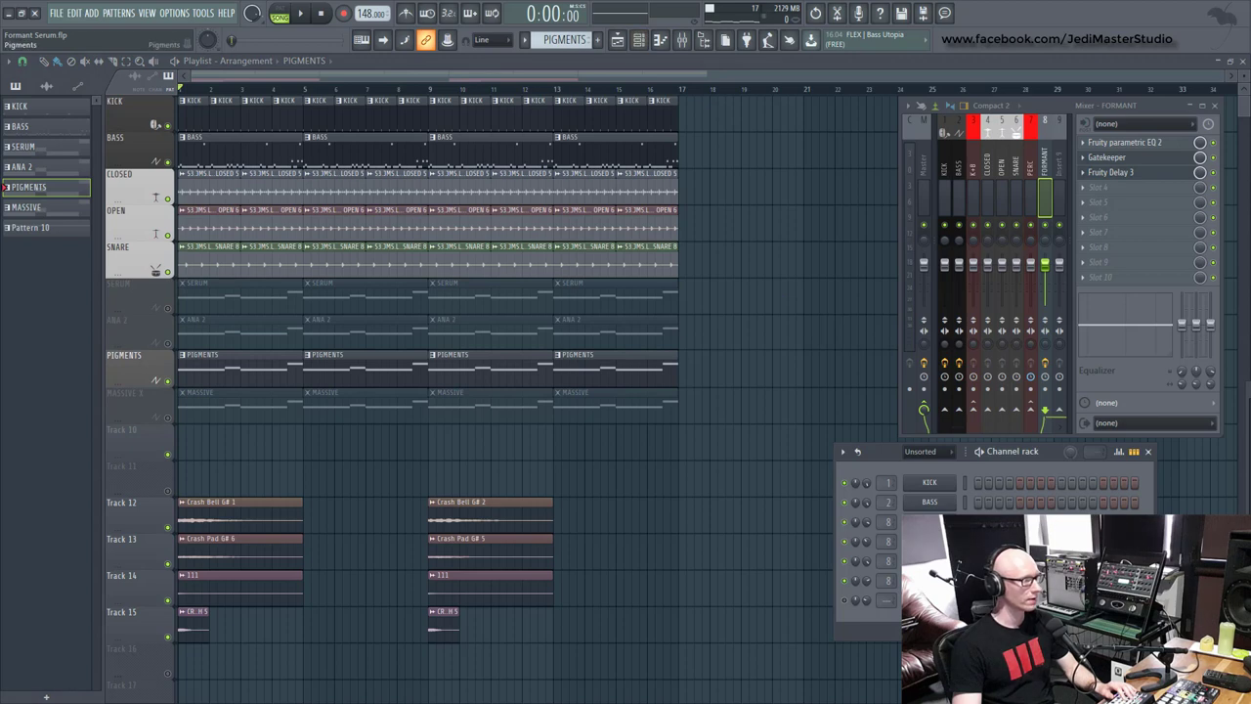
left_click(850, 341)
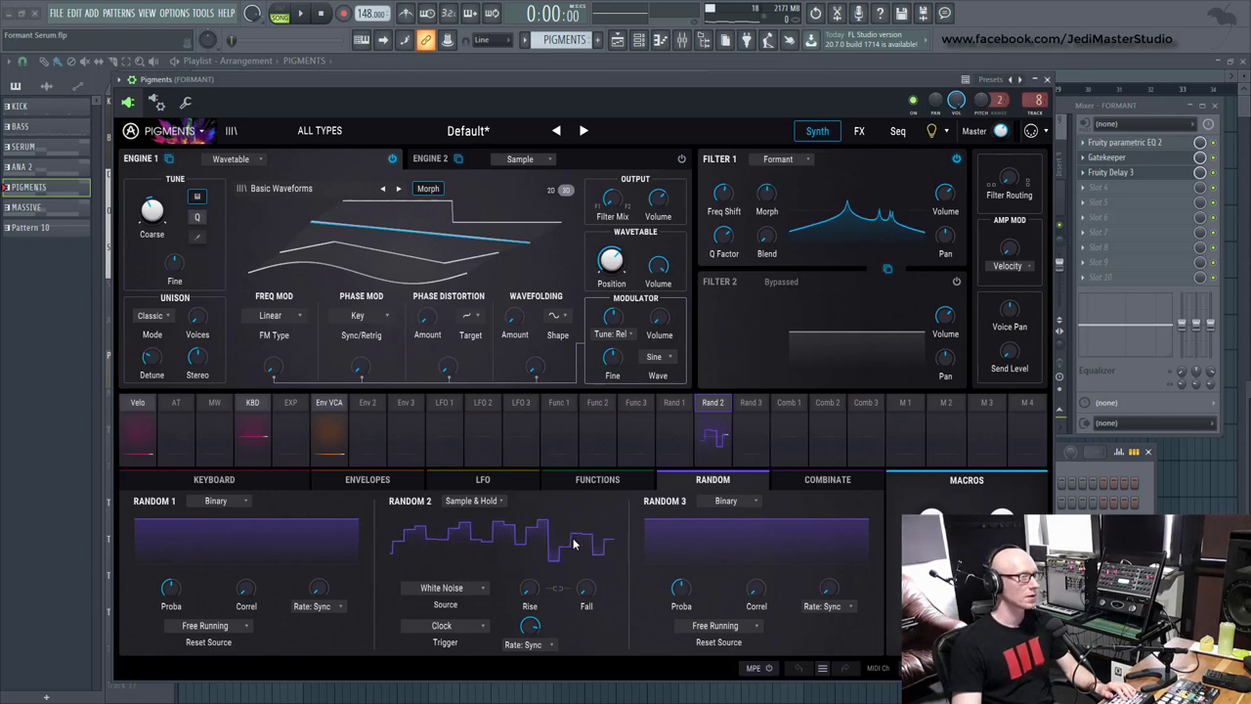
- Close Pigments, mute the OPEN track and play the arrangement with the PIGMENTS track
left_click(1048, 79)
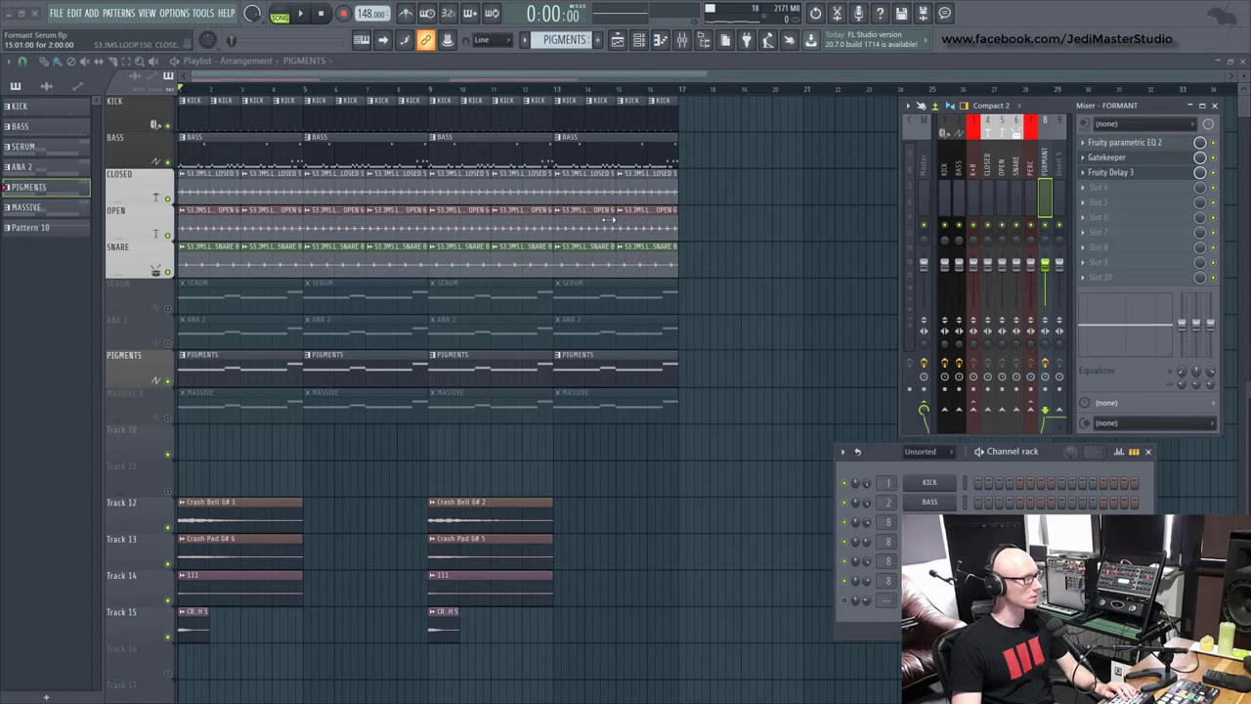
left_click(168, 236)
left_click(638, 40)
key("space")
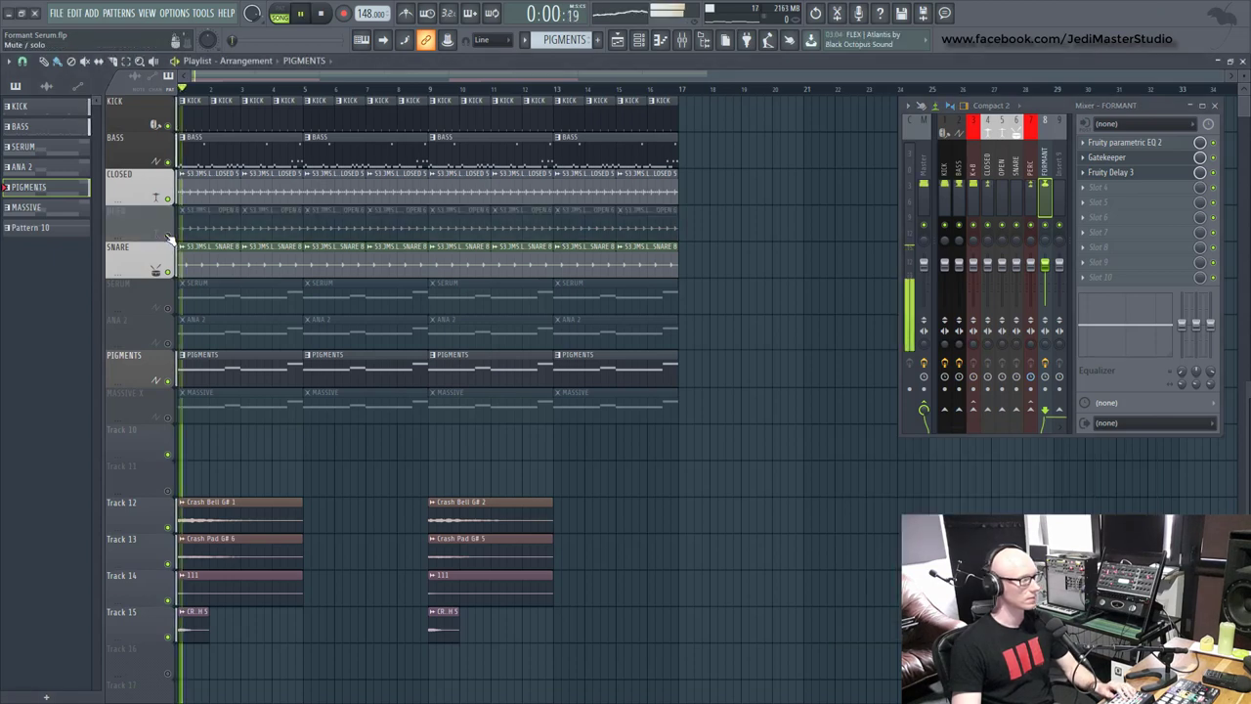
- In Pigments, set the Engine 1 coarse tuning to 0 semitones and the Filter 1 frequency shift to 0.933 during playback, and close the synth
left_click(639, 39)
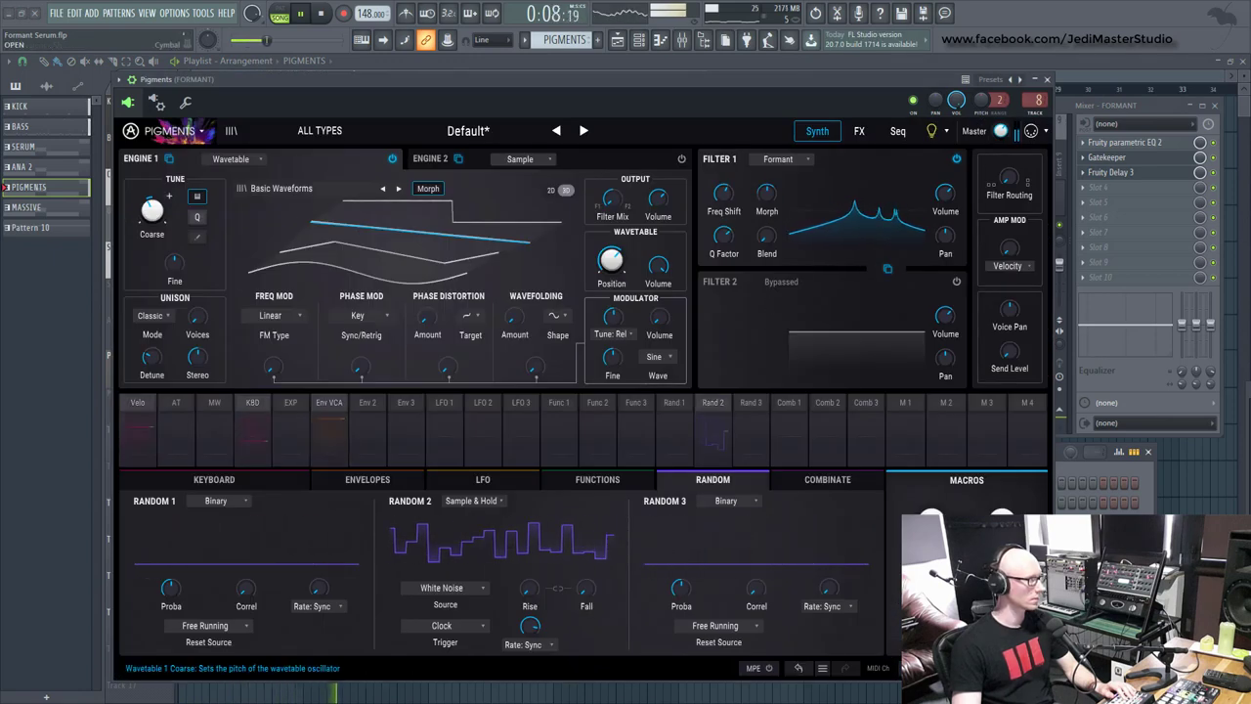
left_click_drag(151, 208, 152, 202)
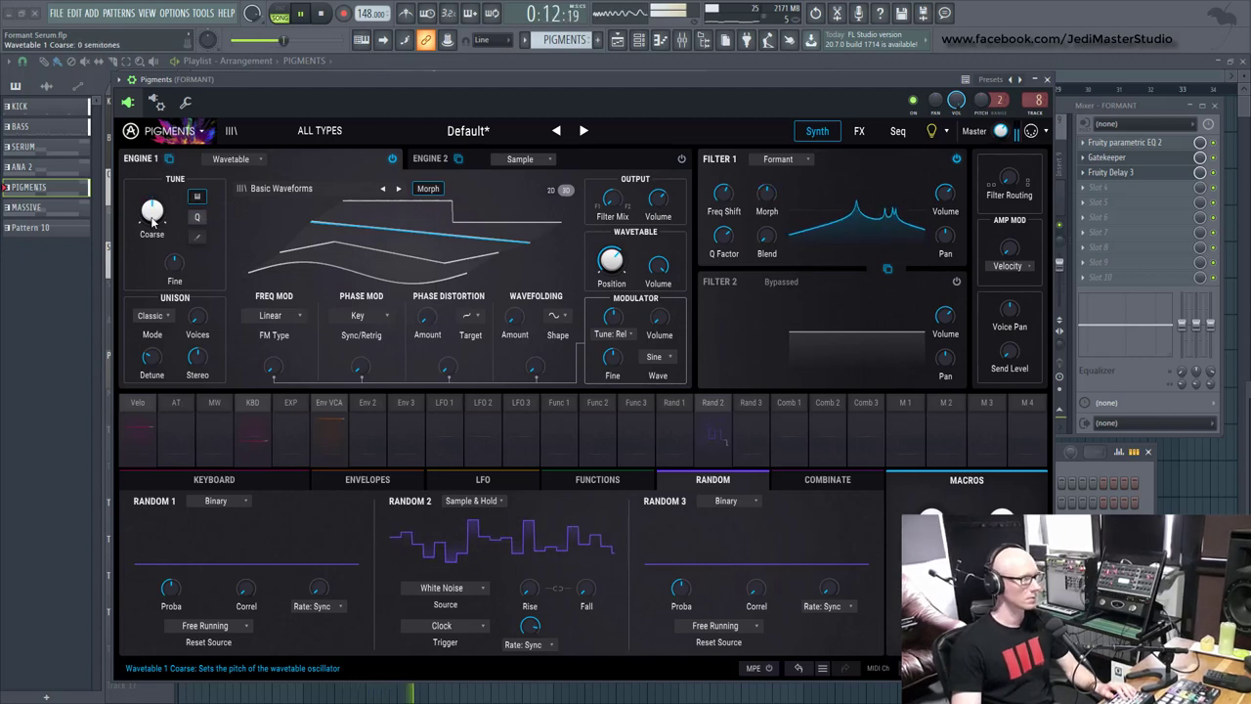
scroll(724, 192, "down", 5)
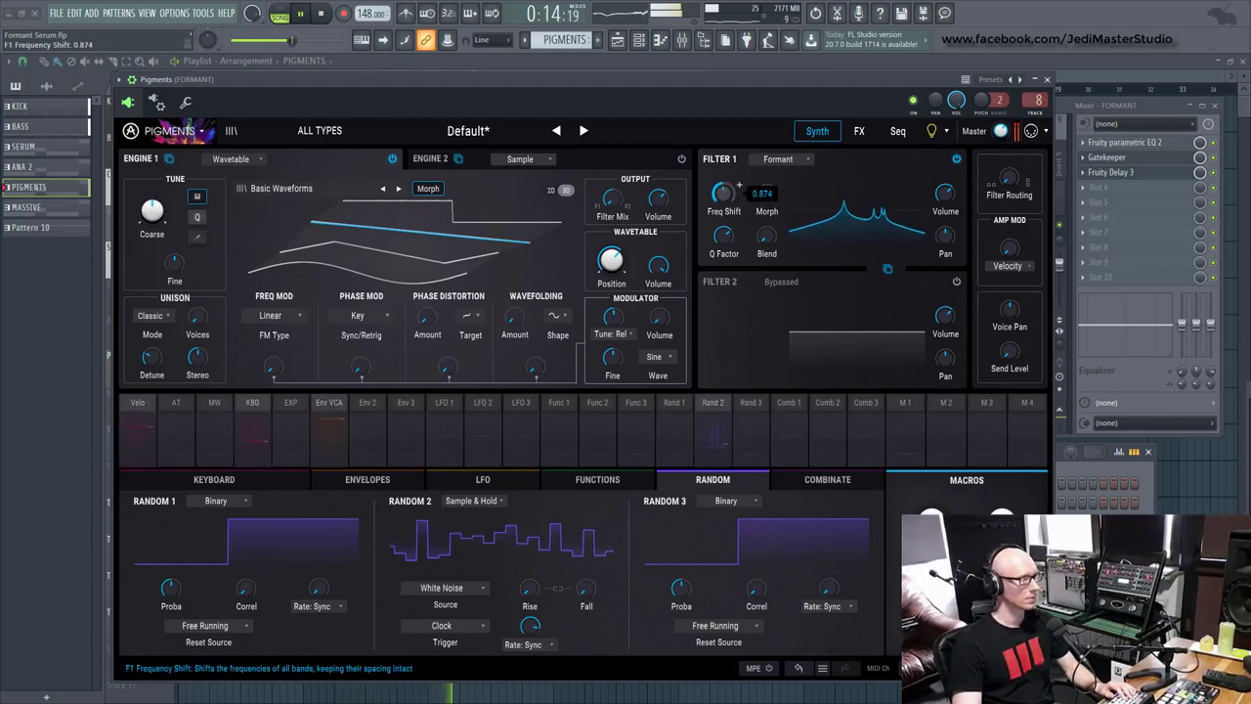
scroll(739, 185, "up", 1)
scroll(723, 239, "up", 3)
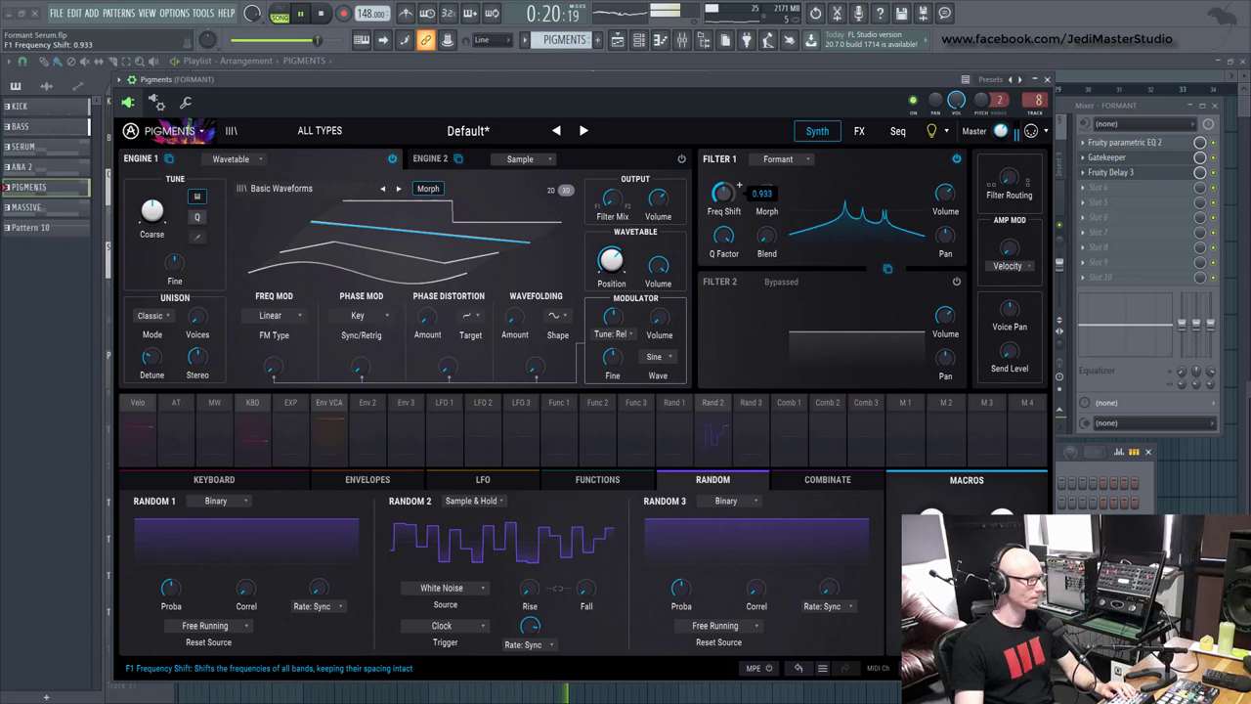
left_click(1049, 80)
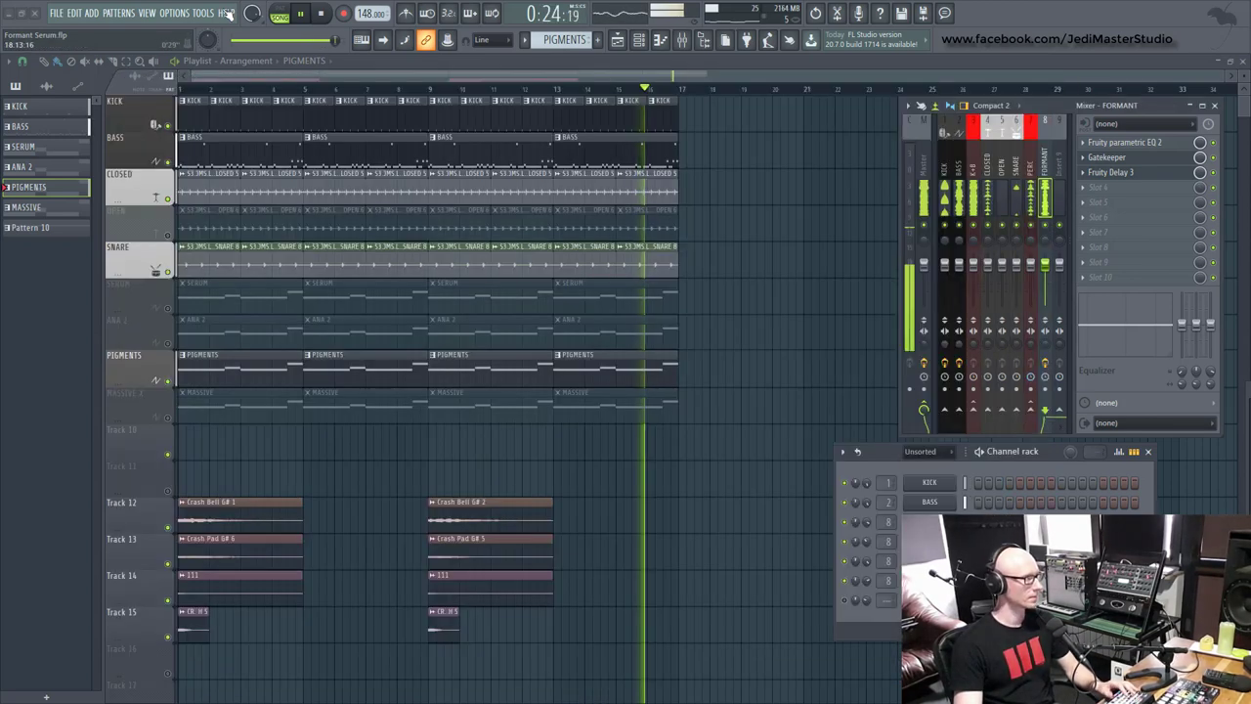
- Stop playback, unmute the MASSIVE X playlist track and mute the PIGMENTS track
key("space")
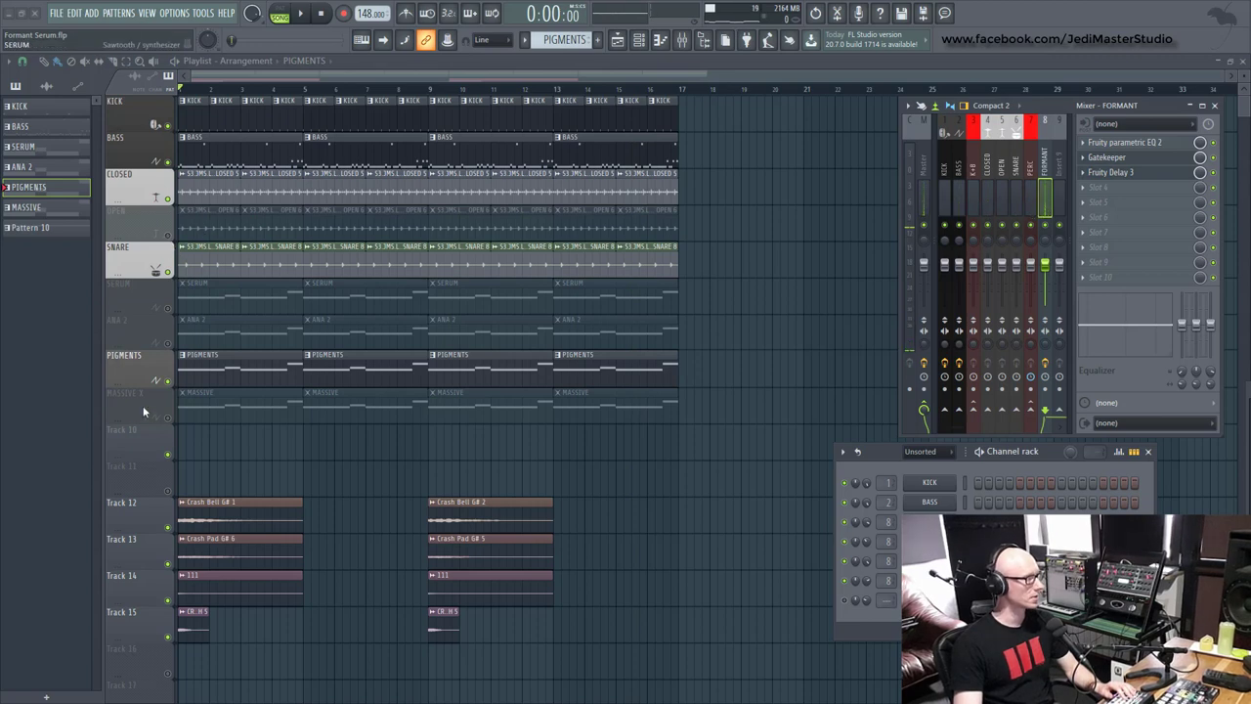
left_click(169, 417)
key("F6")
left_click(168, 381)
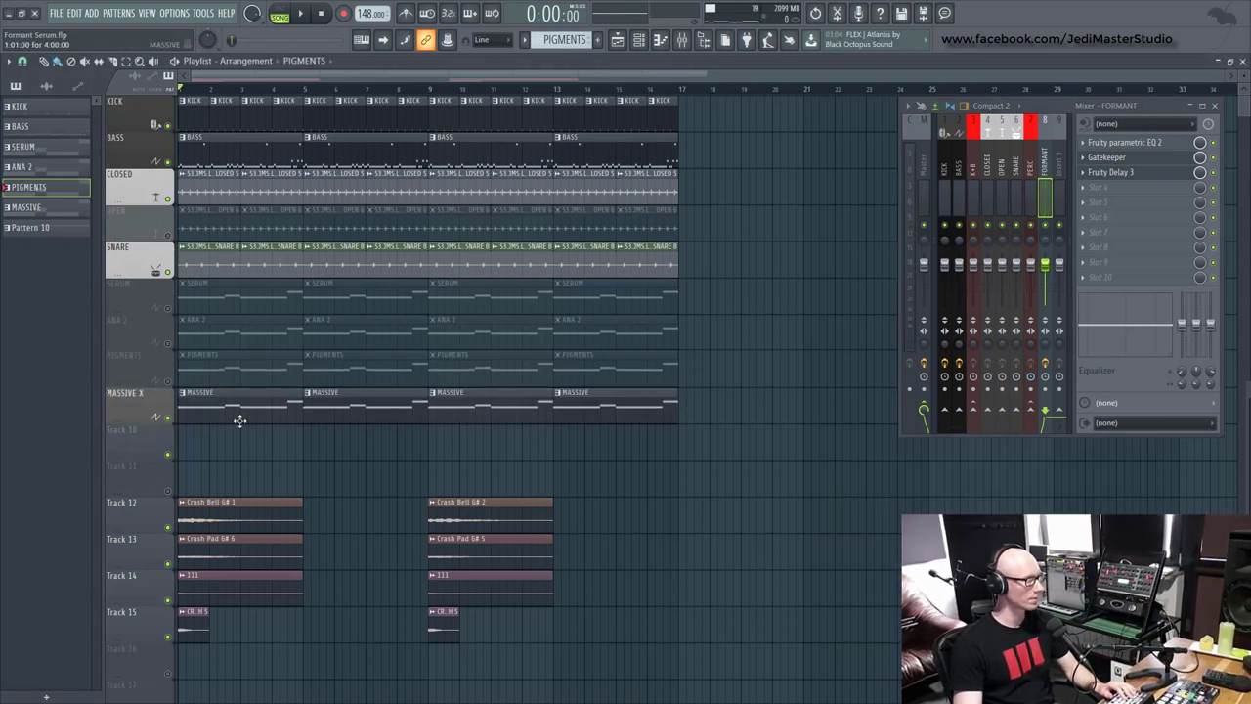
- Open the Massive X synth during arrangement playback, close it and unmute the OPEN track
key("F6")
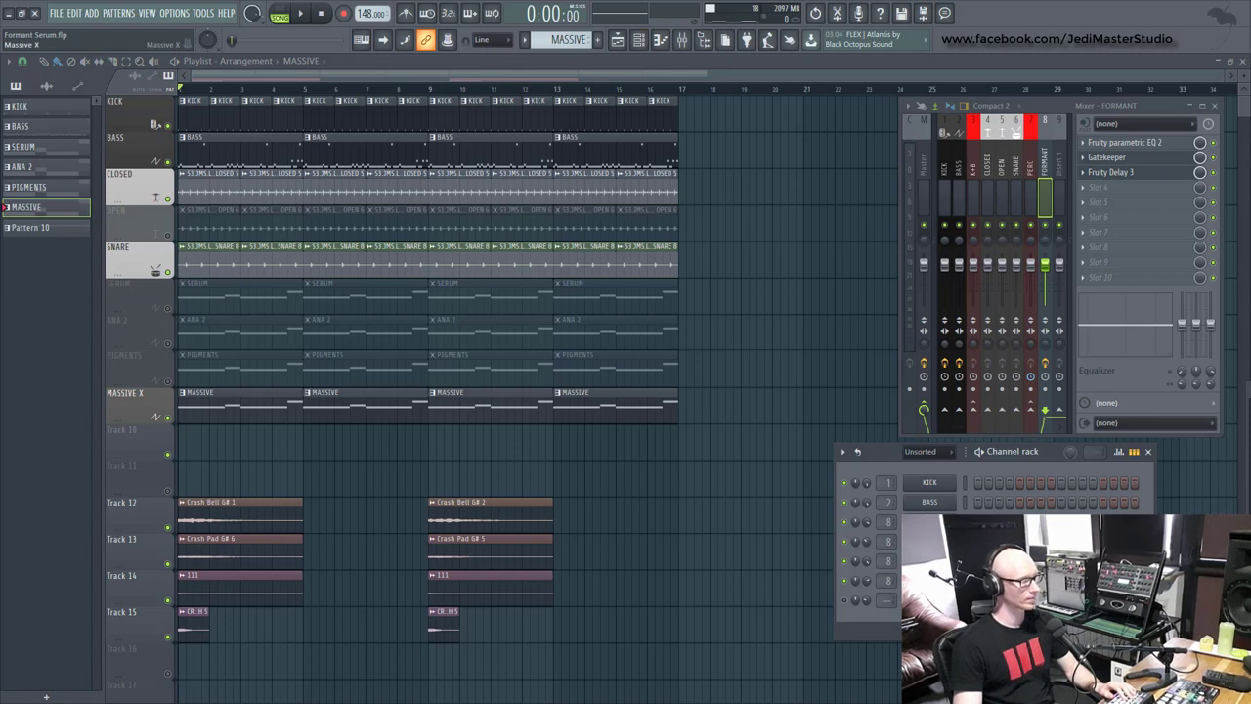
left_click(930, 541)
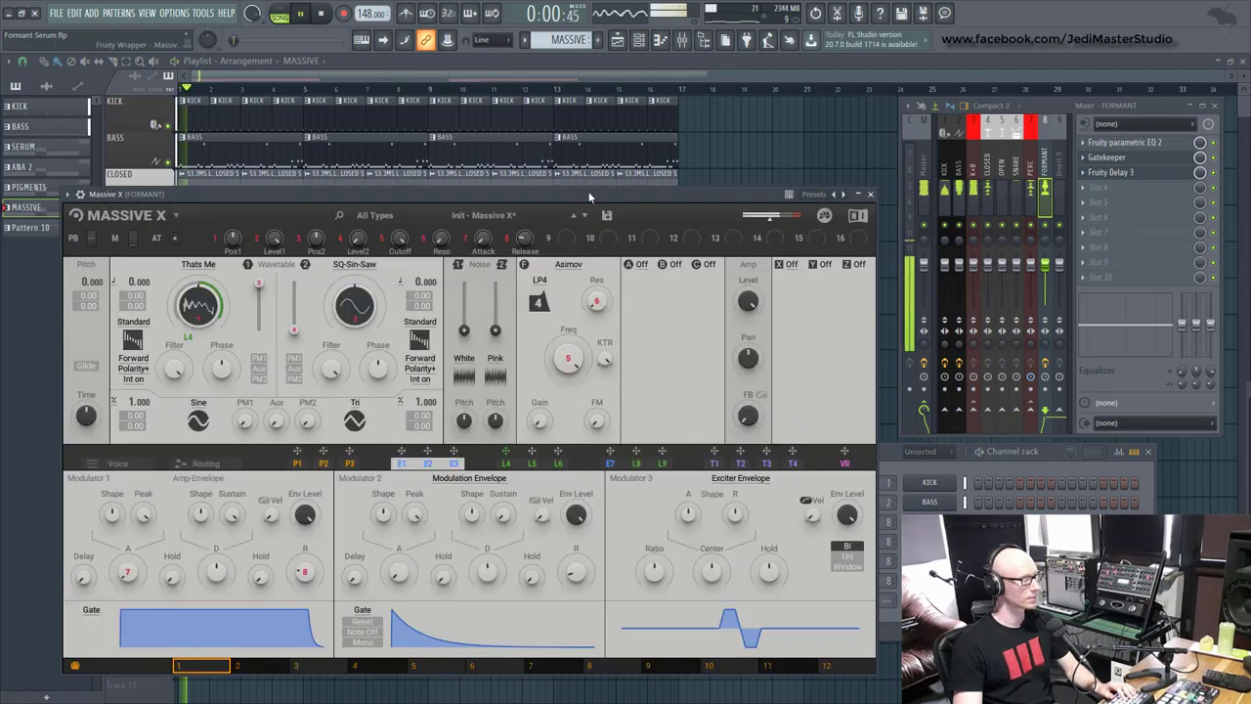
left_click_drag(590, 198, 646, 168)
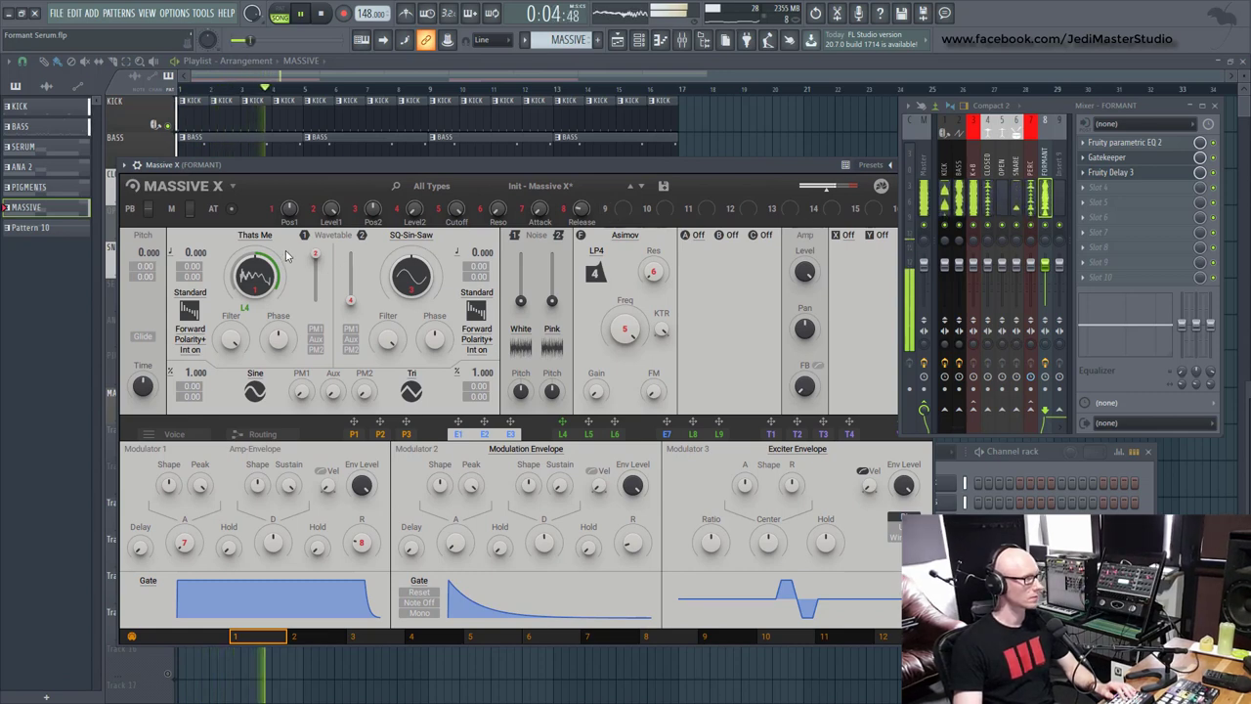
left_click(138, 164)
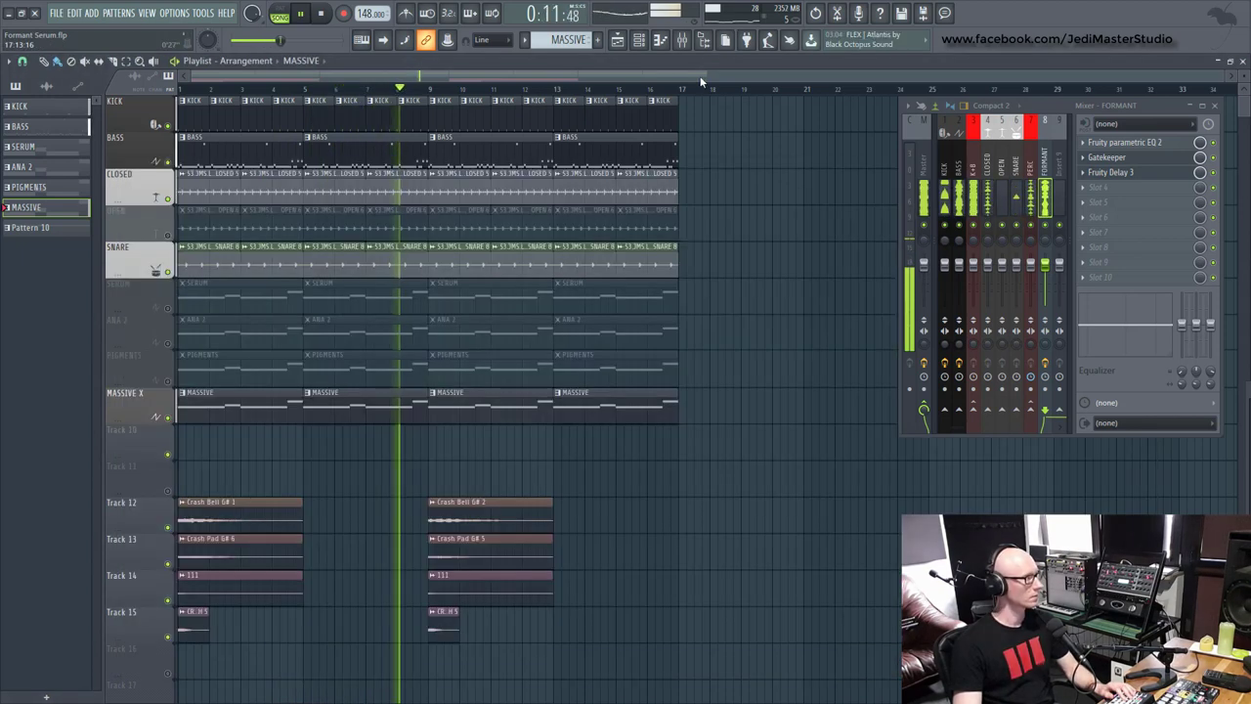
left_click(733, 111)
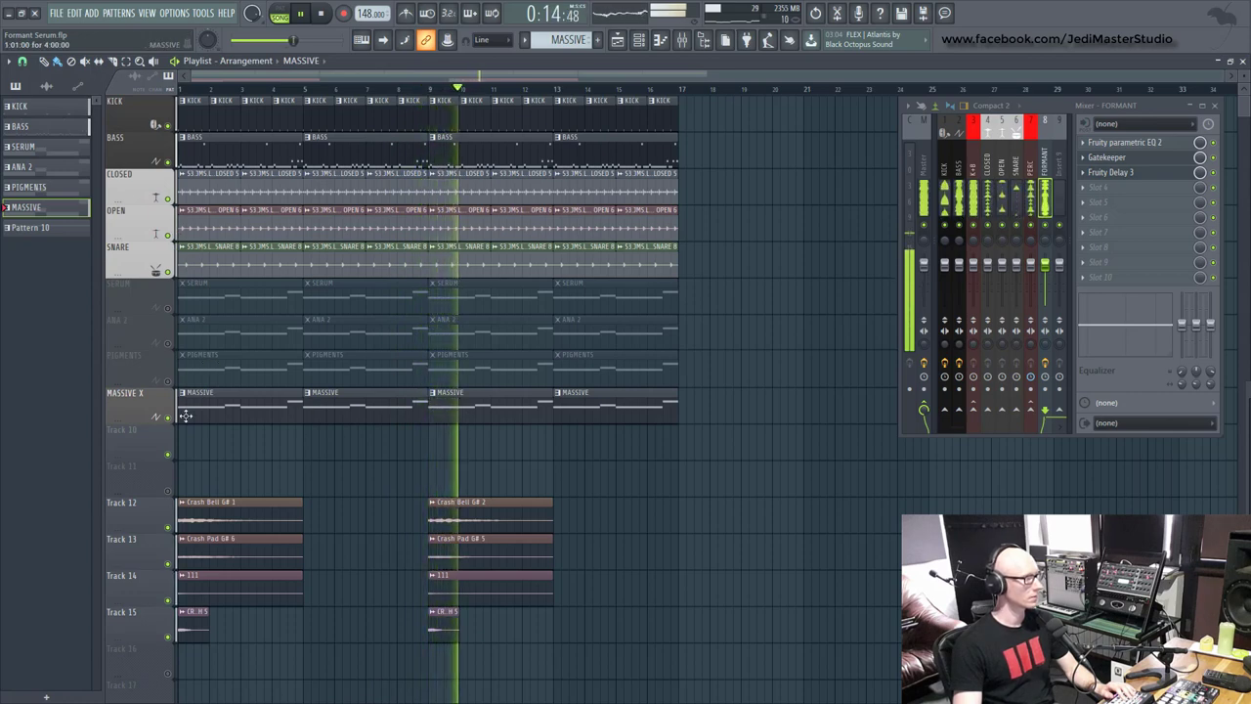
- Delete the MASSIVE clip at bar 1 and the SERUM clip at bar 13, and switch the audible synth from MASSIVE X to SERUM
right_click(244, 403)
right_click(616, 296)
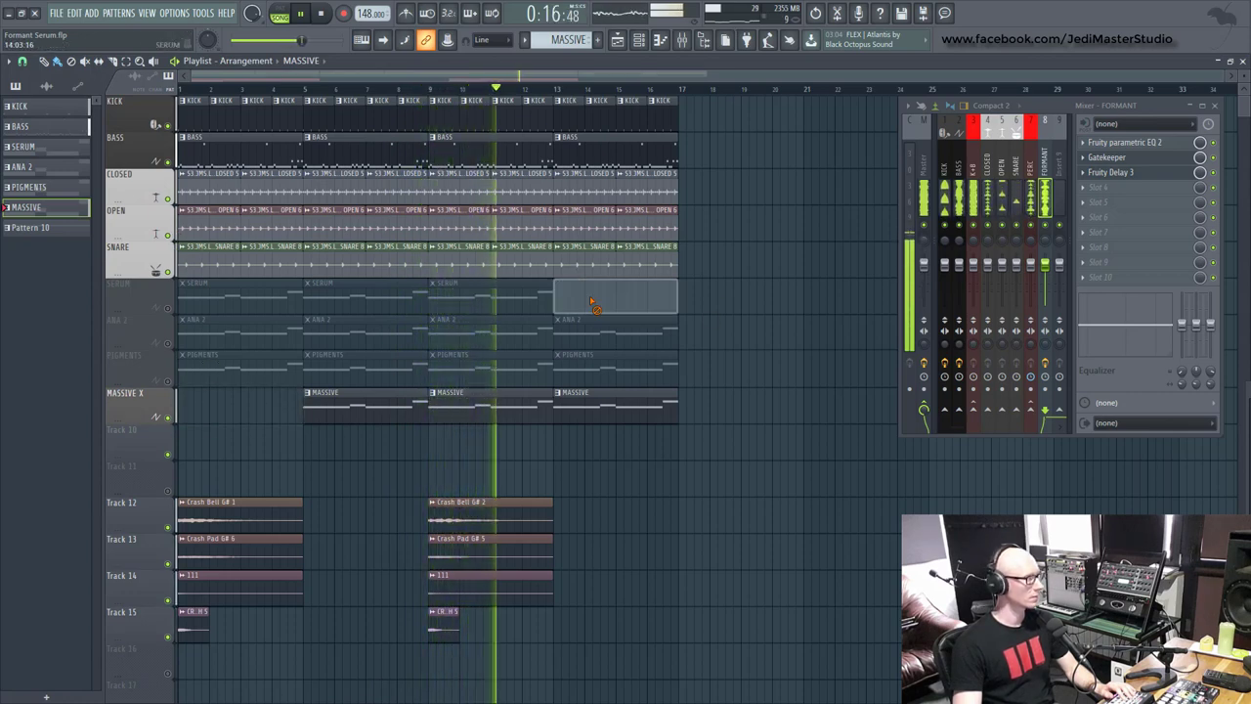
left_click(168, 308)
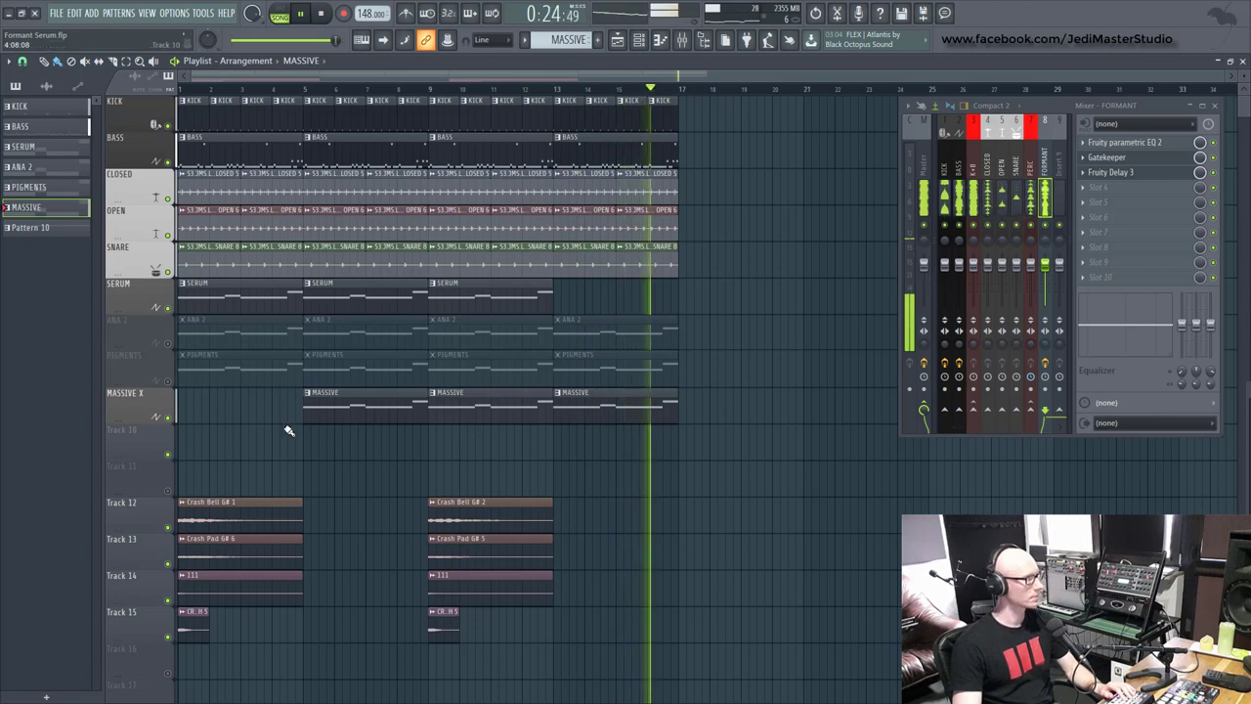
left_click(168, 417)
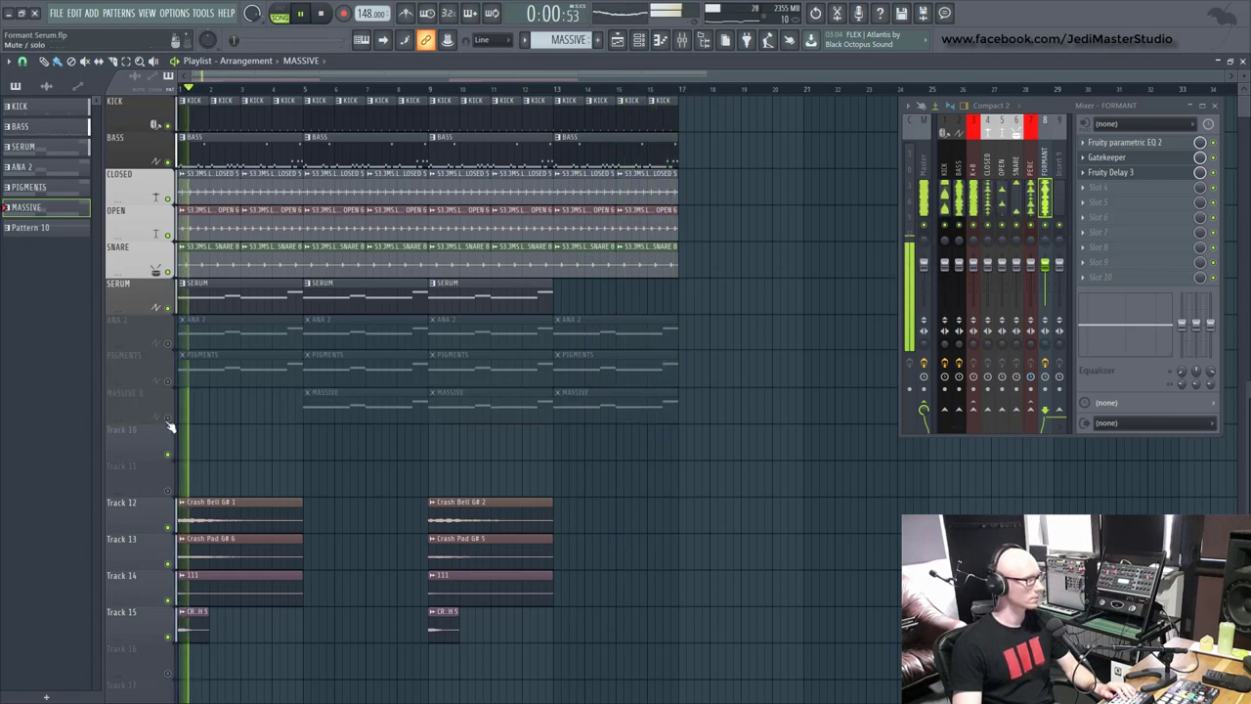
- Restore the MASSIVE clip at bar 1, and delete the SERUM clip at bar 9 and the ANA 2 clip at bar 5
left_click(195, 401)
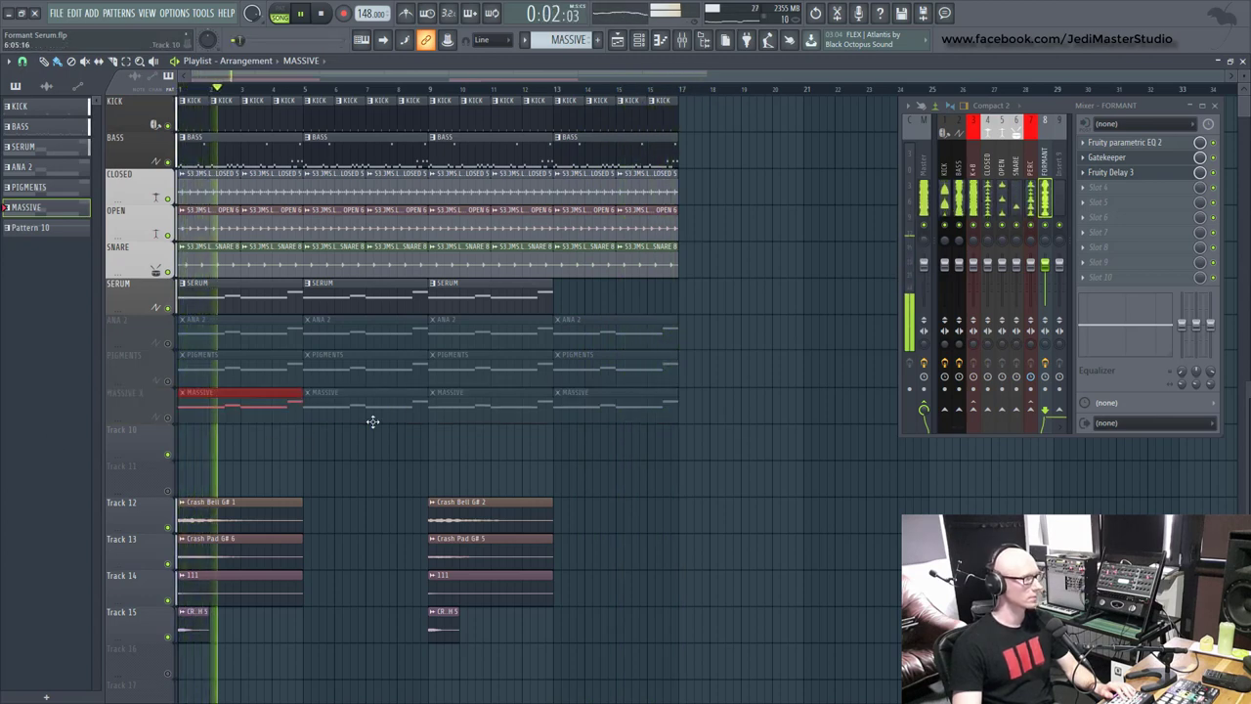
right_click(481, 297)
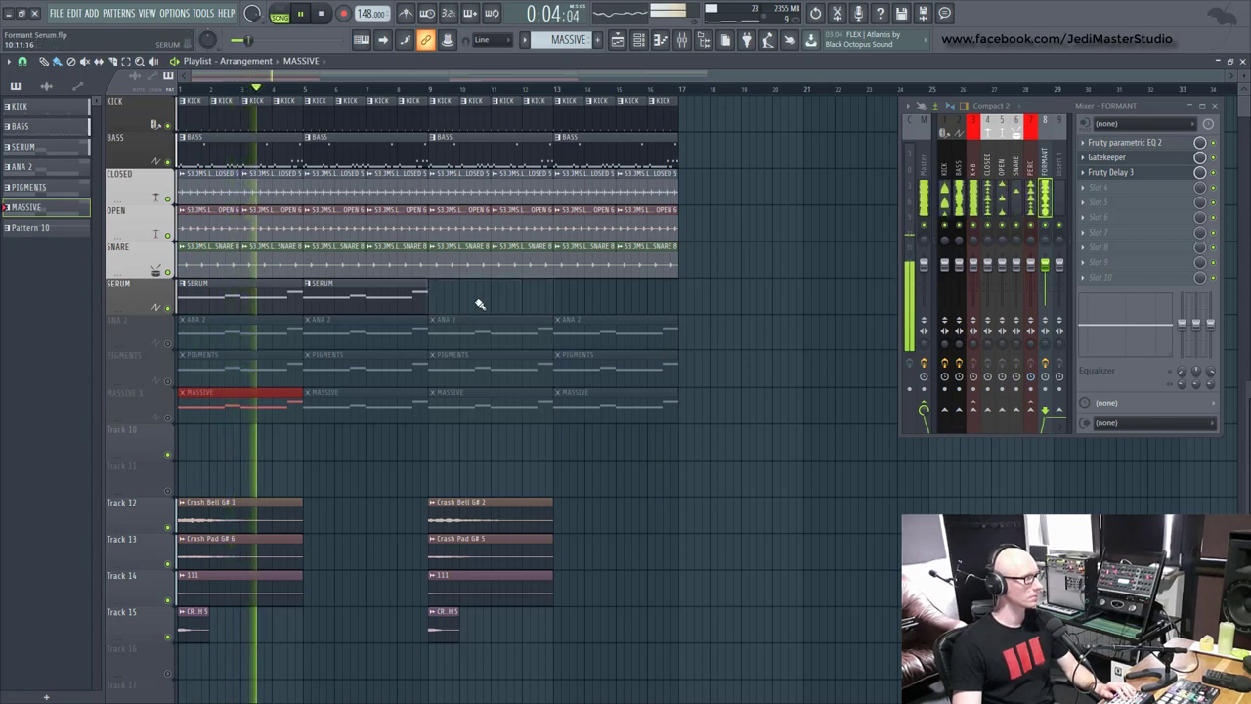
right_click(364, 330)
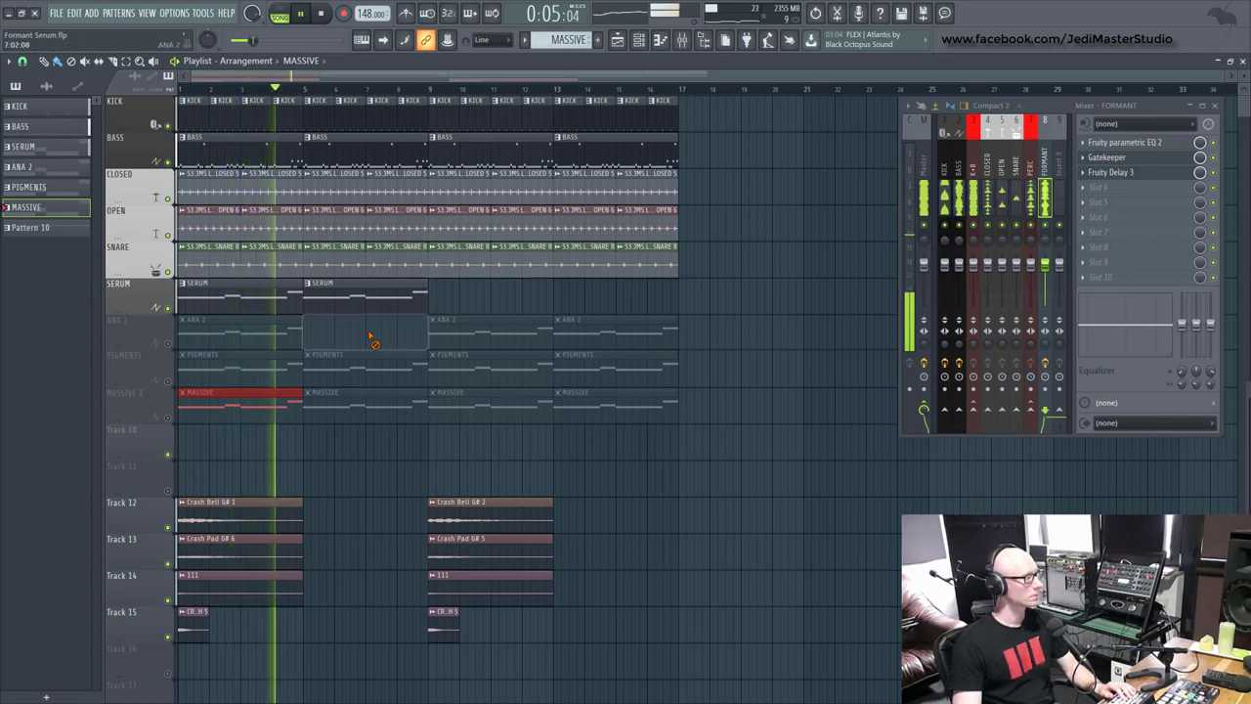
- Unmute ANA 2 and mute SERUM, and restore the ANA 2 clip at bar 5 and the SERUM clips at bars 9 and 13
left_click(170, 344)
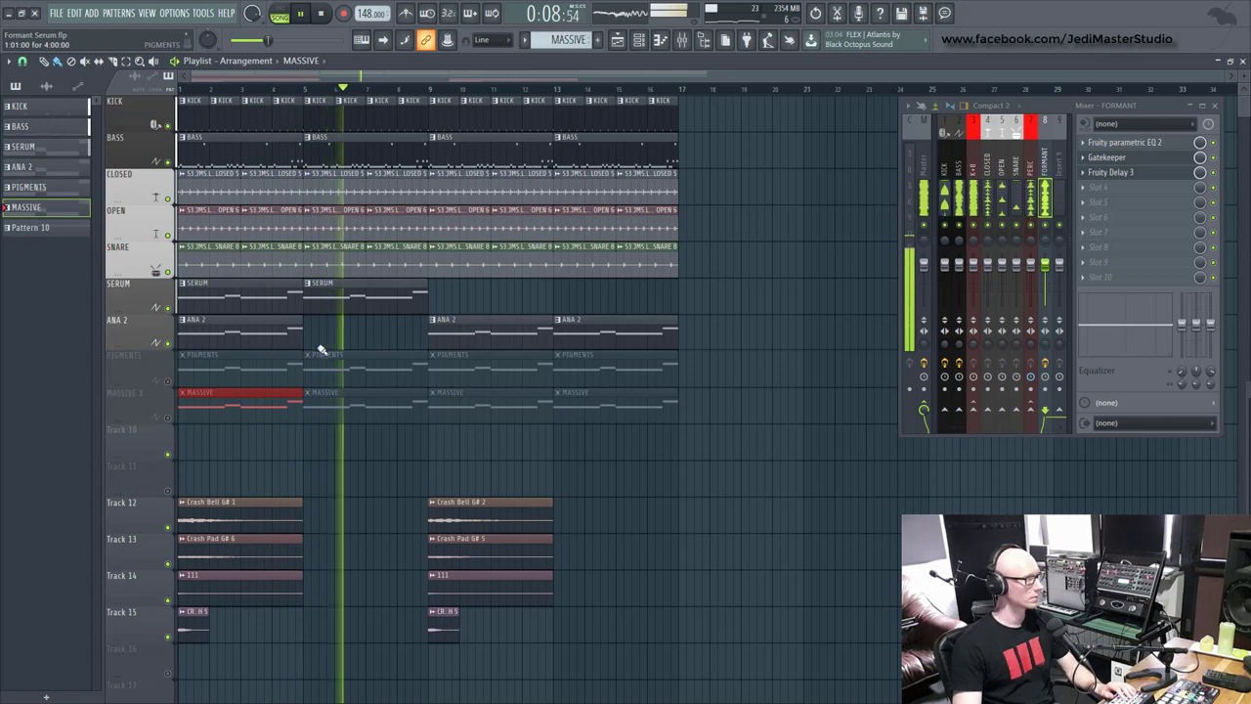
left_click(168, 308)
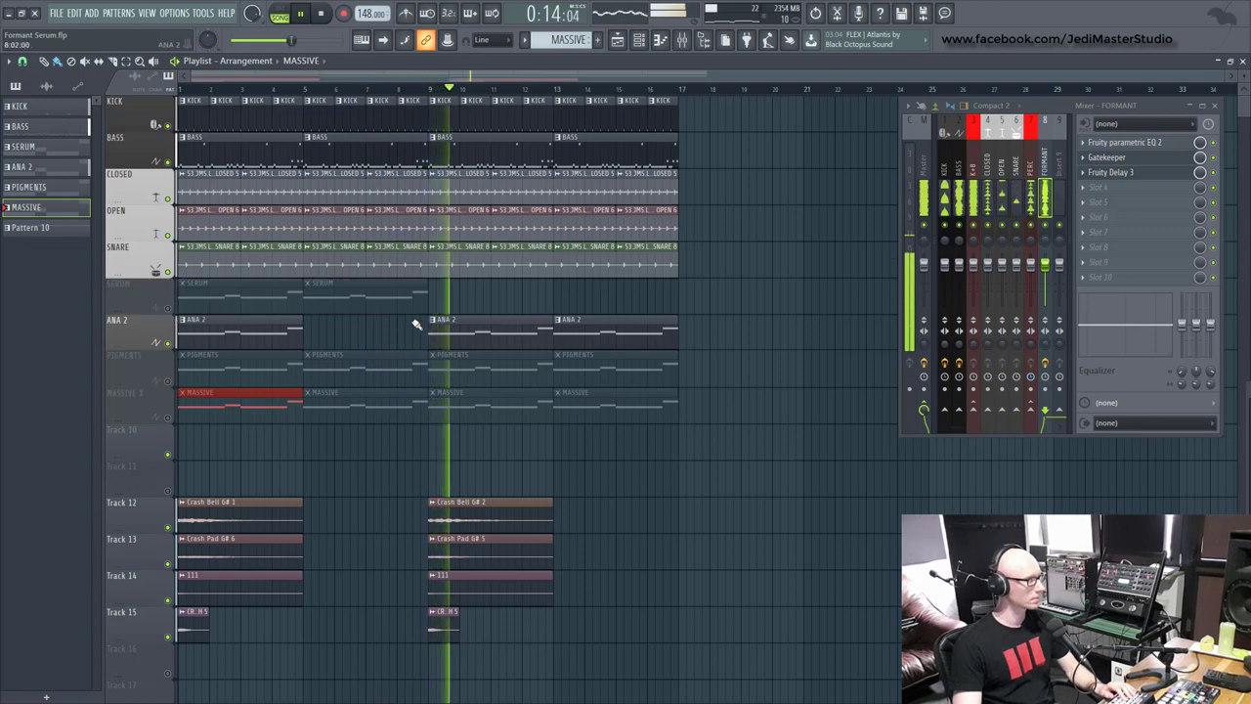
left_click(313, 323)
left_click(318, 290)
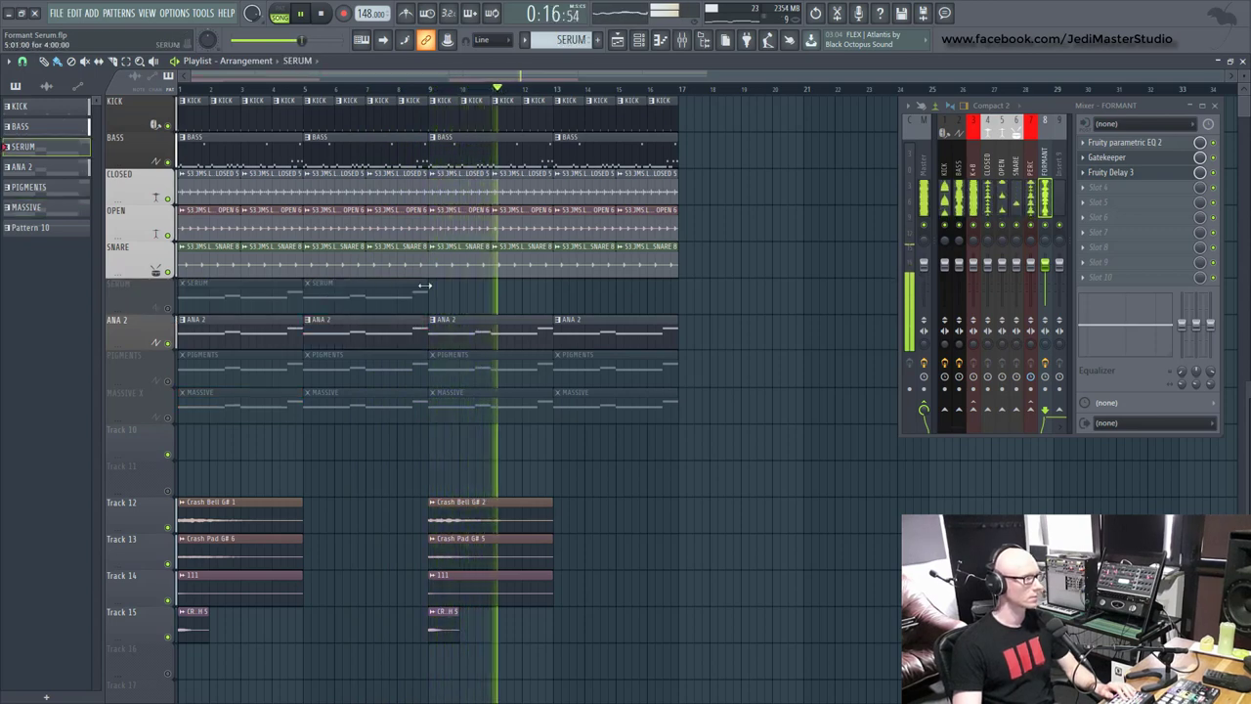
left_click(440, 290)
left_click(577, 290)
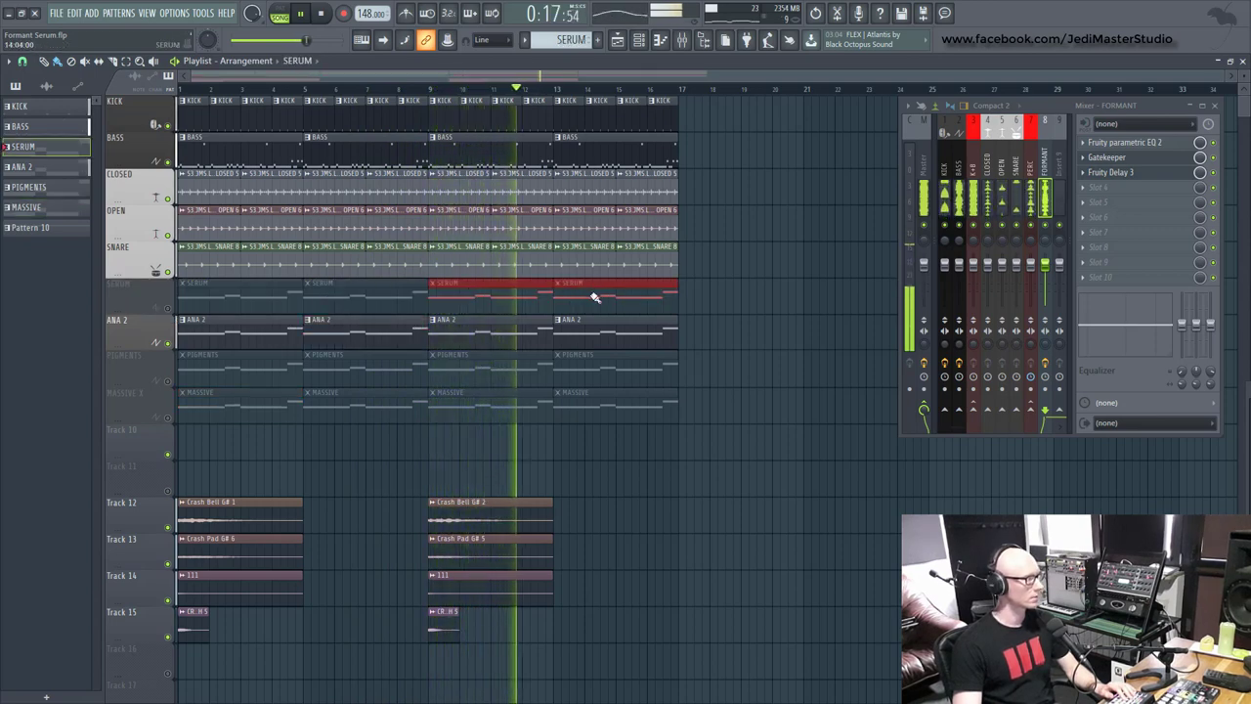
- Delete the ANA 2 clip at bar 1 and the PIGMENTS clip at bar 13, and switch the audible synth from ANA 2 to PIGMENTS
right_click(211, 339)
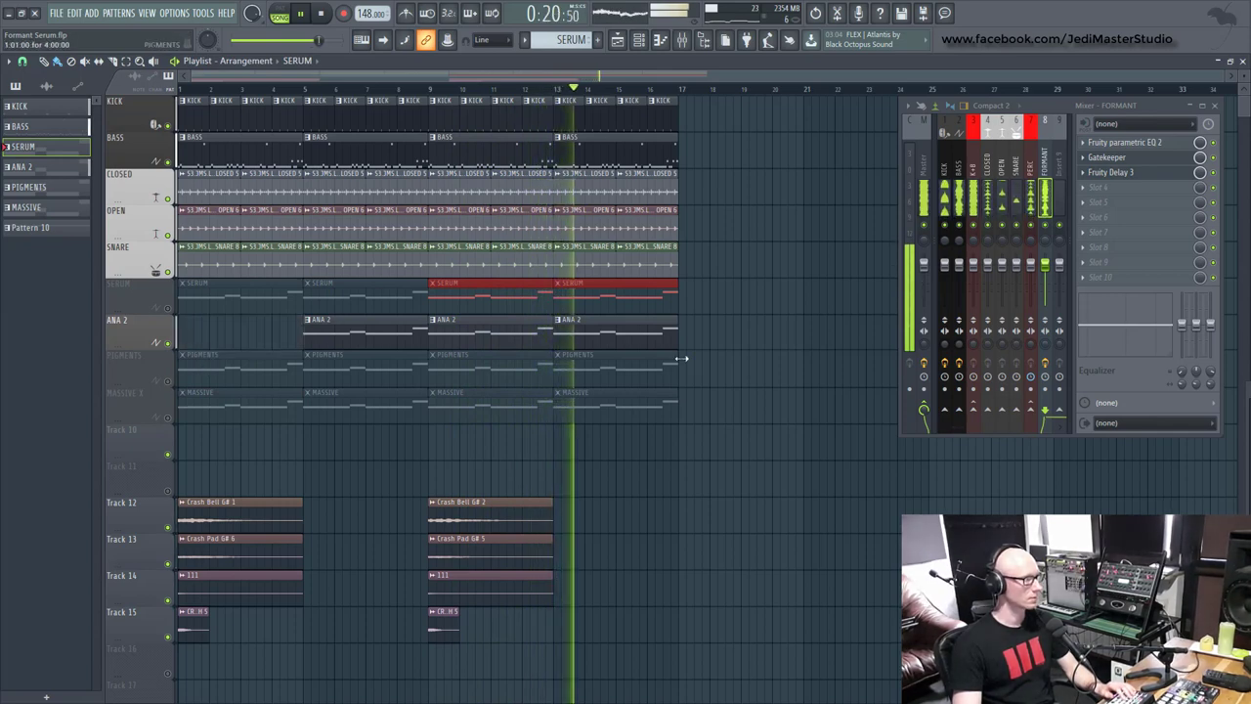
right_click(660, 381)
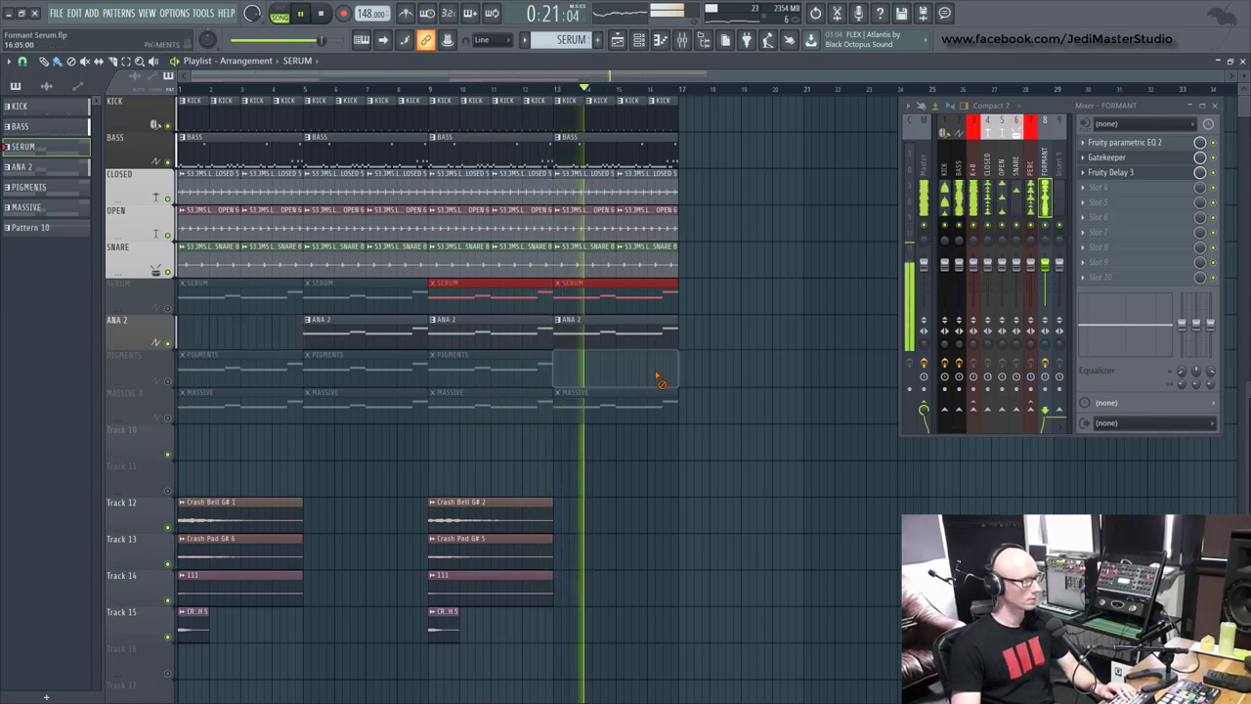
left_click(170, 383)
left_click(167, 343)
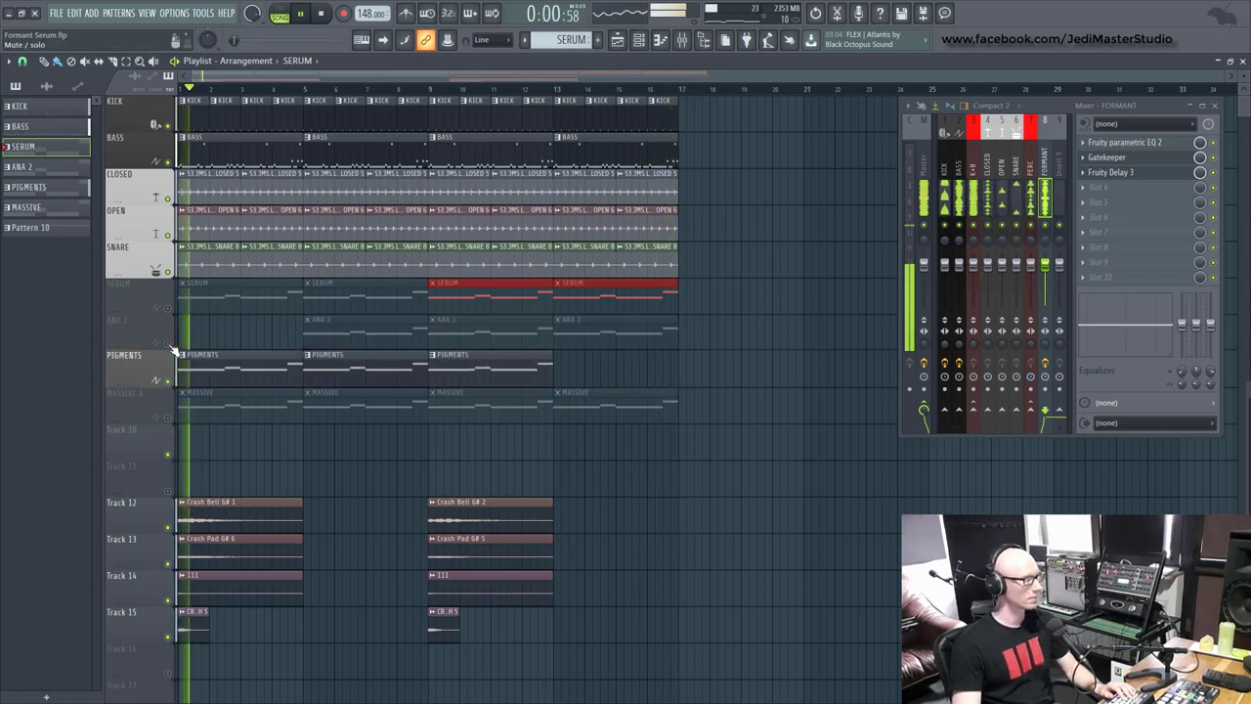
- Restore the PIGMENTS clip at bar 13 and the ANA 2 clip at bar 1
left_click(547, 366)
left_click(558, 359)
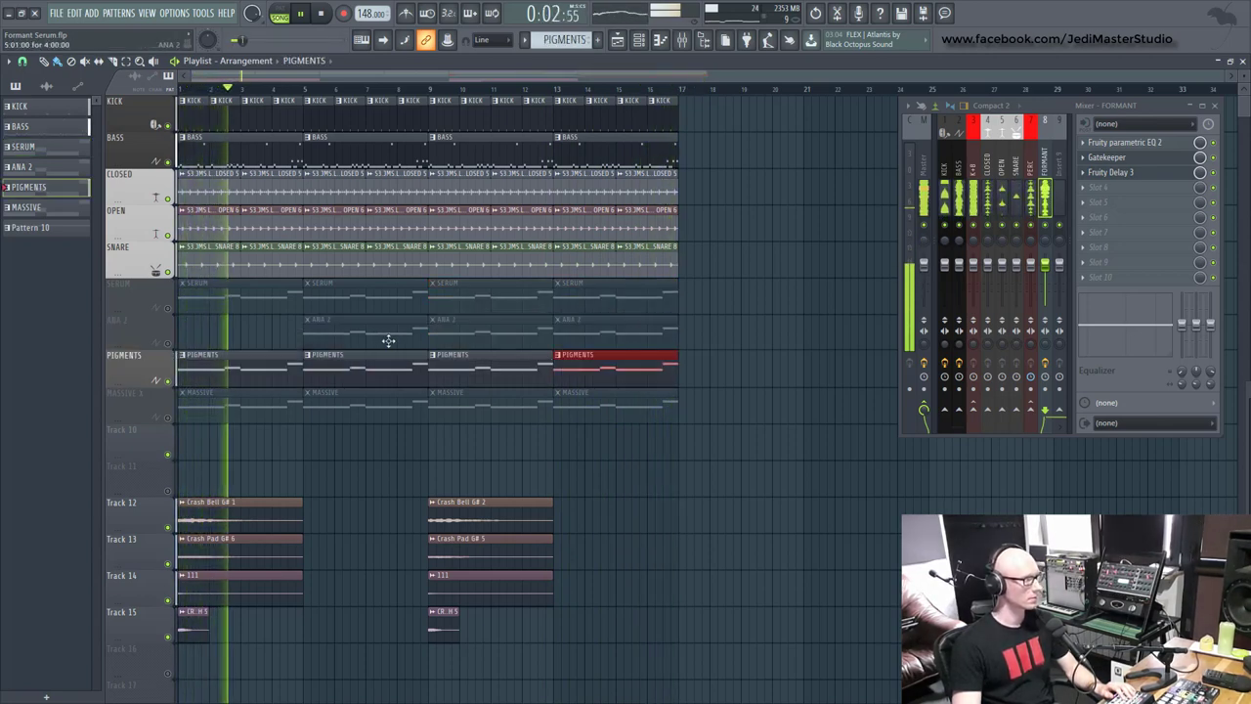
left_click(315, 326)
left_click(191, 327)
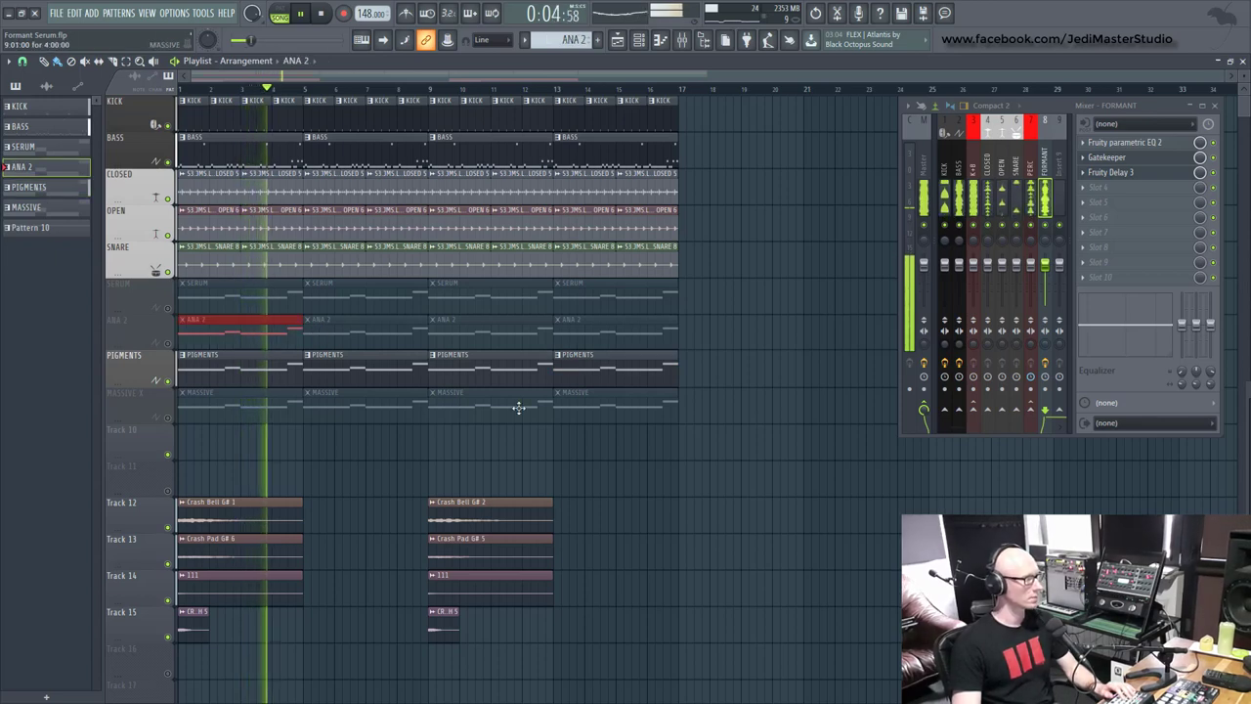
- Delete the MASSIVE clip at bar 5 and the PIGMENTS clips at bars 9 and 13, and unmute the MASSIVE X track
right_click(337, 408)
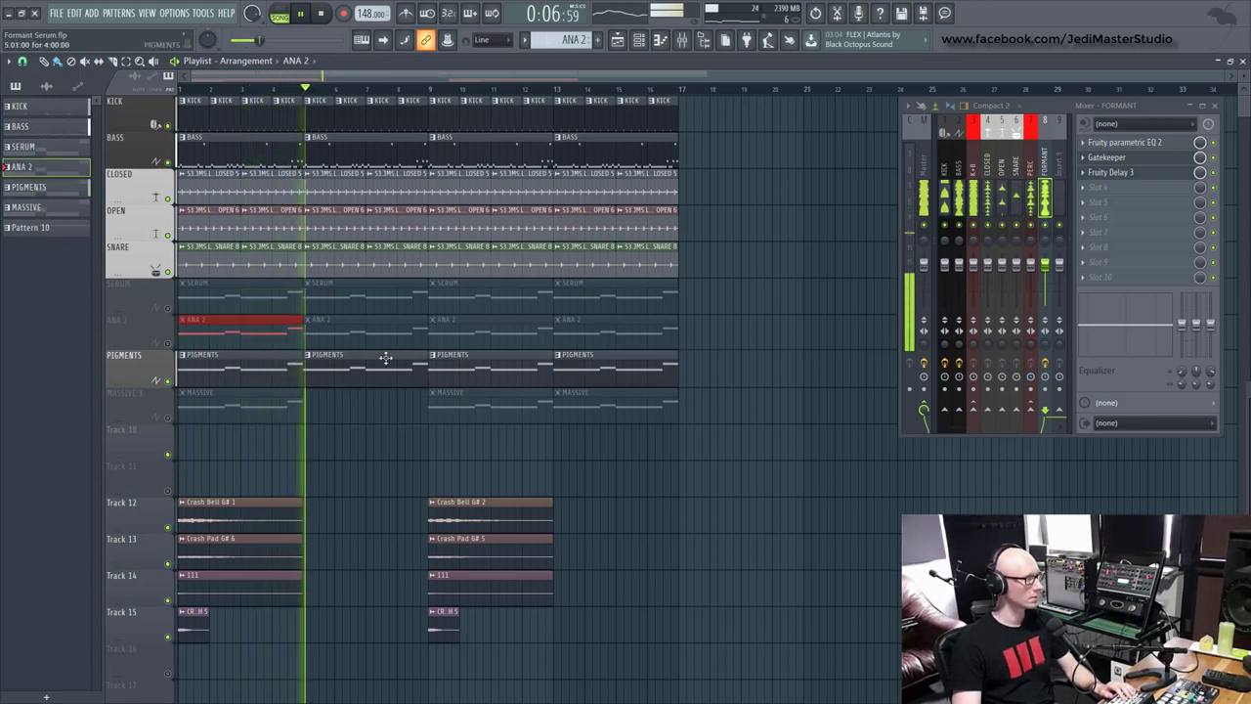
right_click(483, 364)
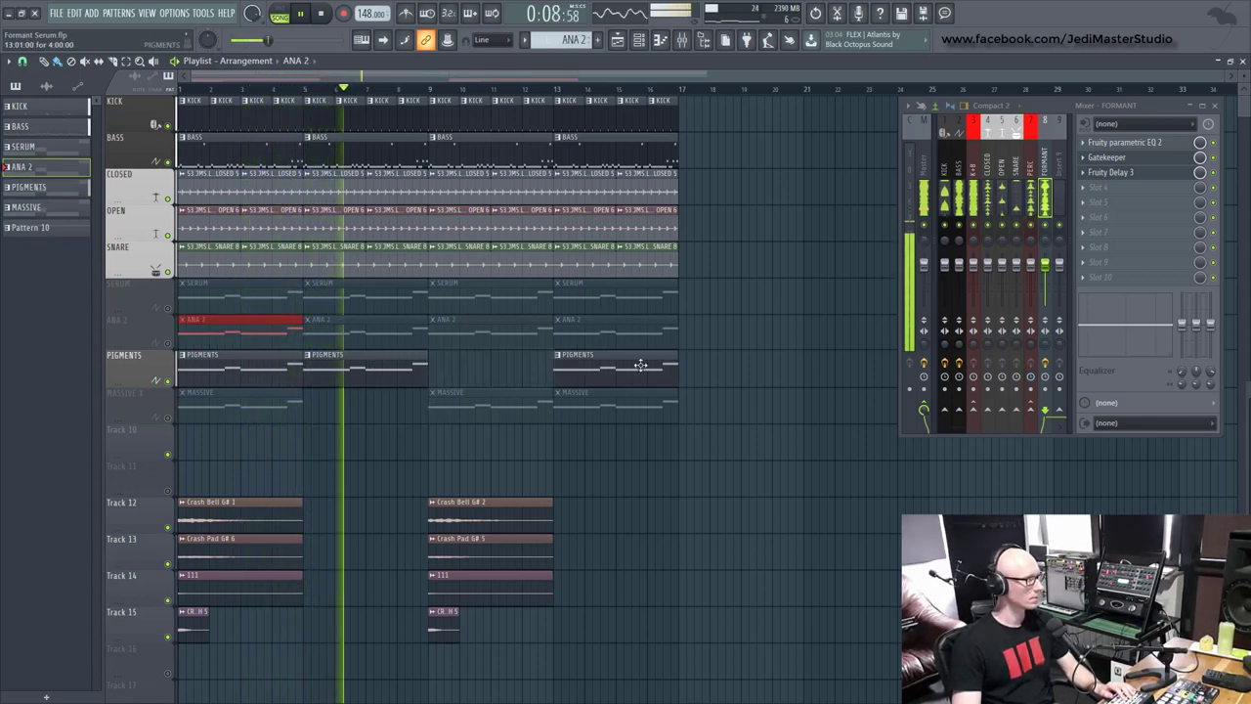
right_click(637, 363)
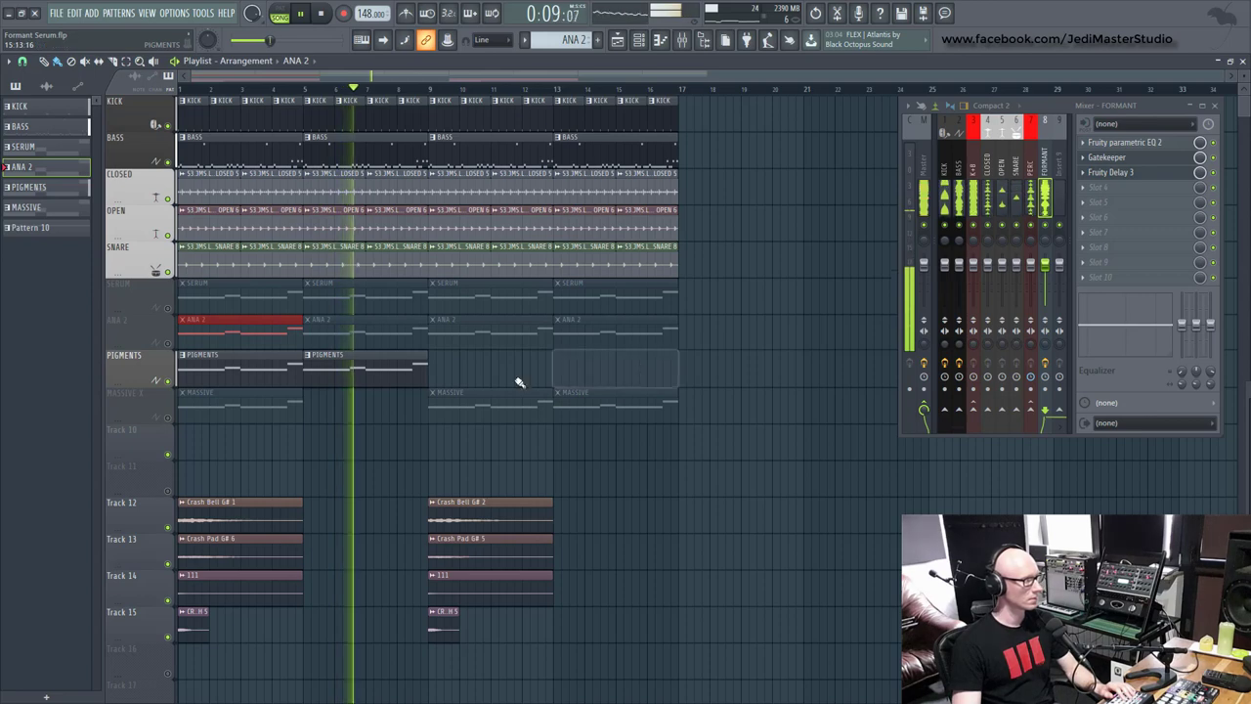
left_click(170, 417)
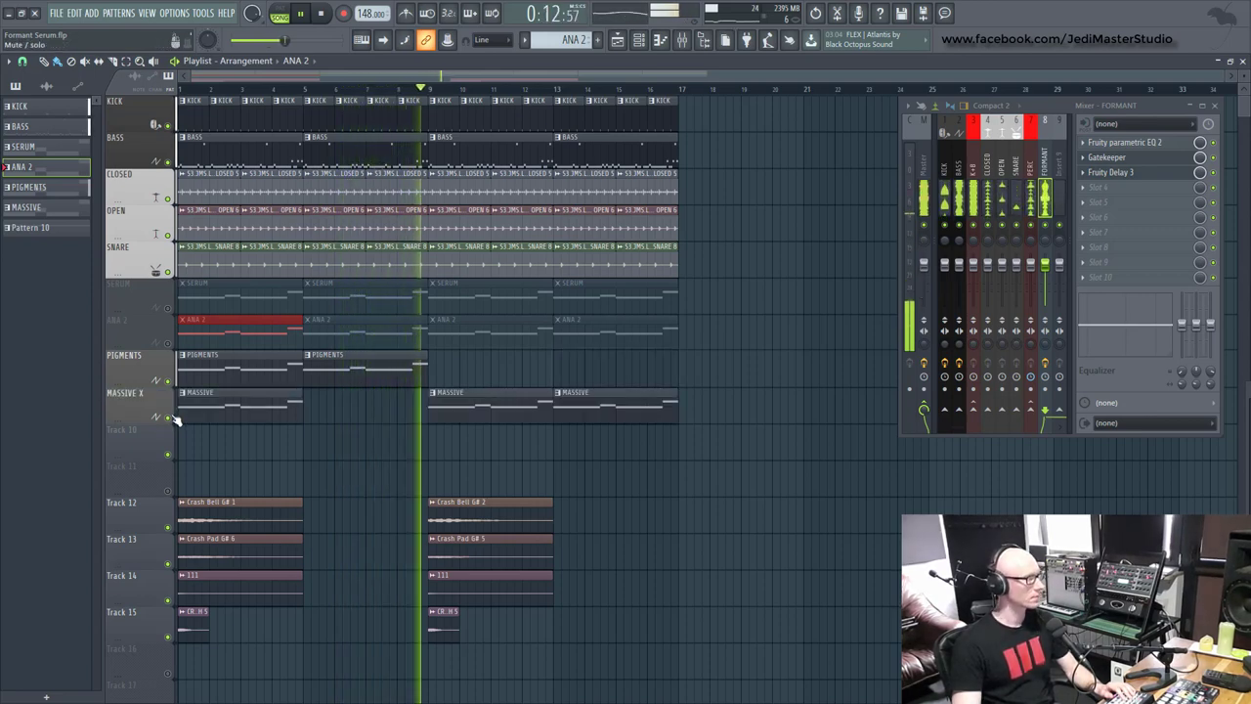
- Delete the remaining PIGMENTS clips at bars 1 and 5, and restore the MASSIVE clip at bar 5
right_click(253, 379)
right_click(358, 383)
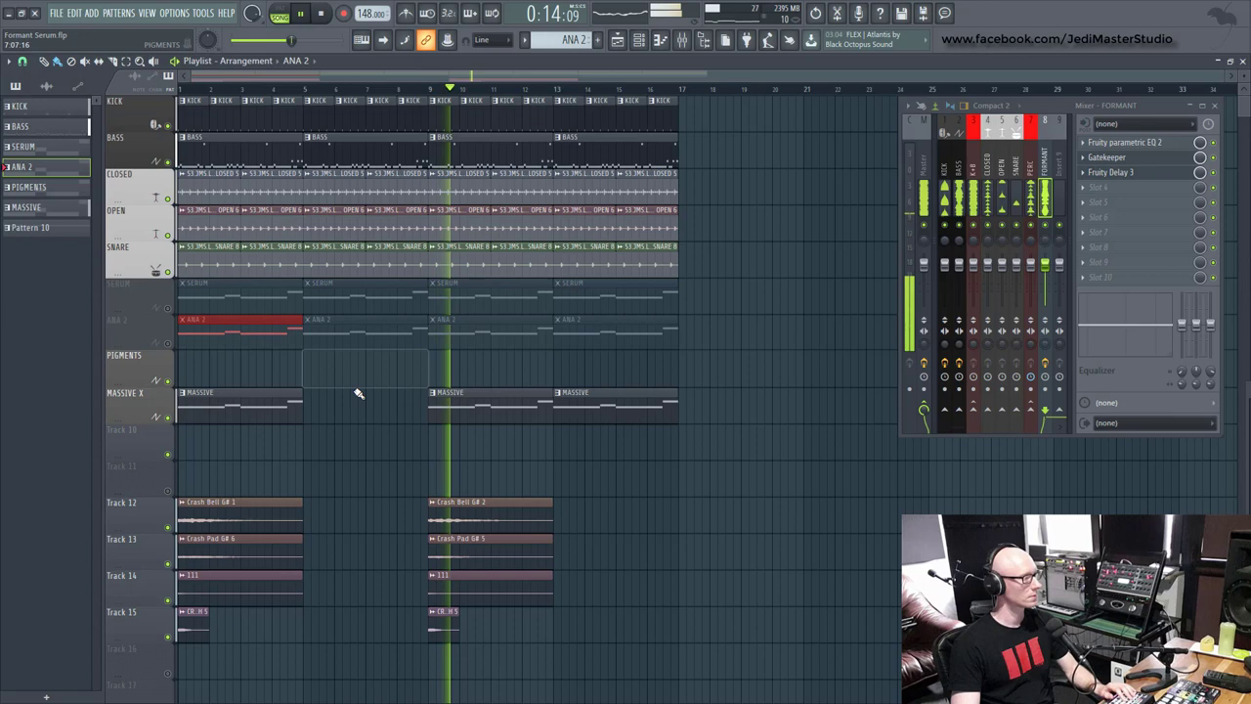
left_click(293, 401)
left_click(310, 404)
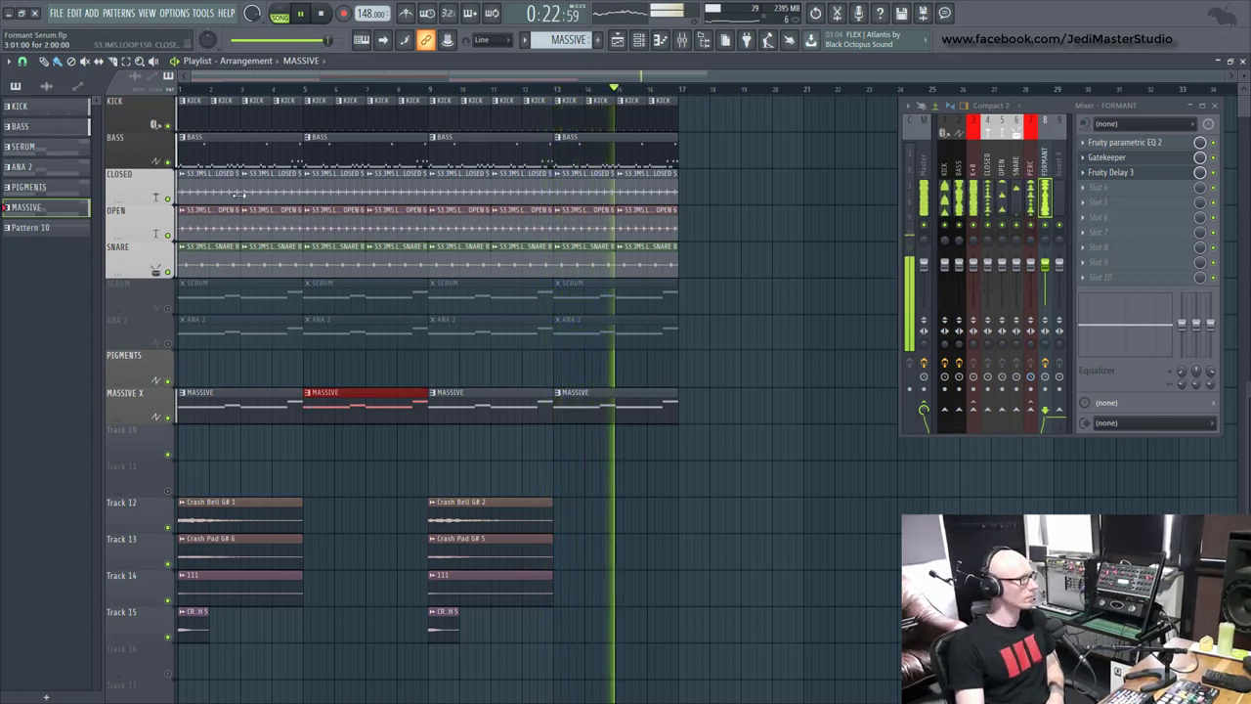
- Delete the first OPEN loop clip, mute the OPEN track and stop playback
right_click(196, 230)
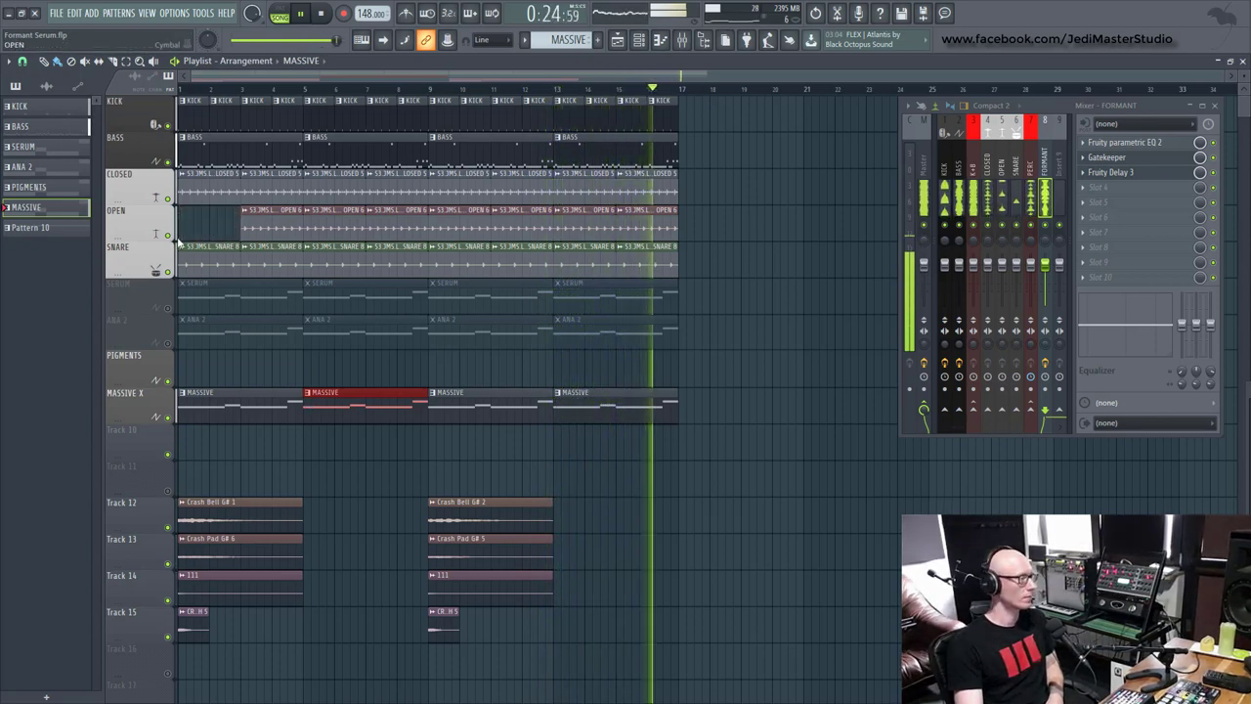
left_click(168, 235)
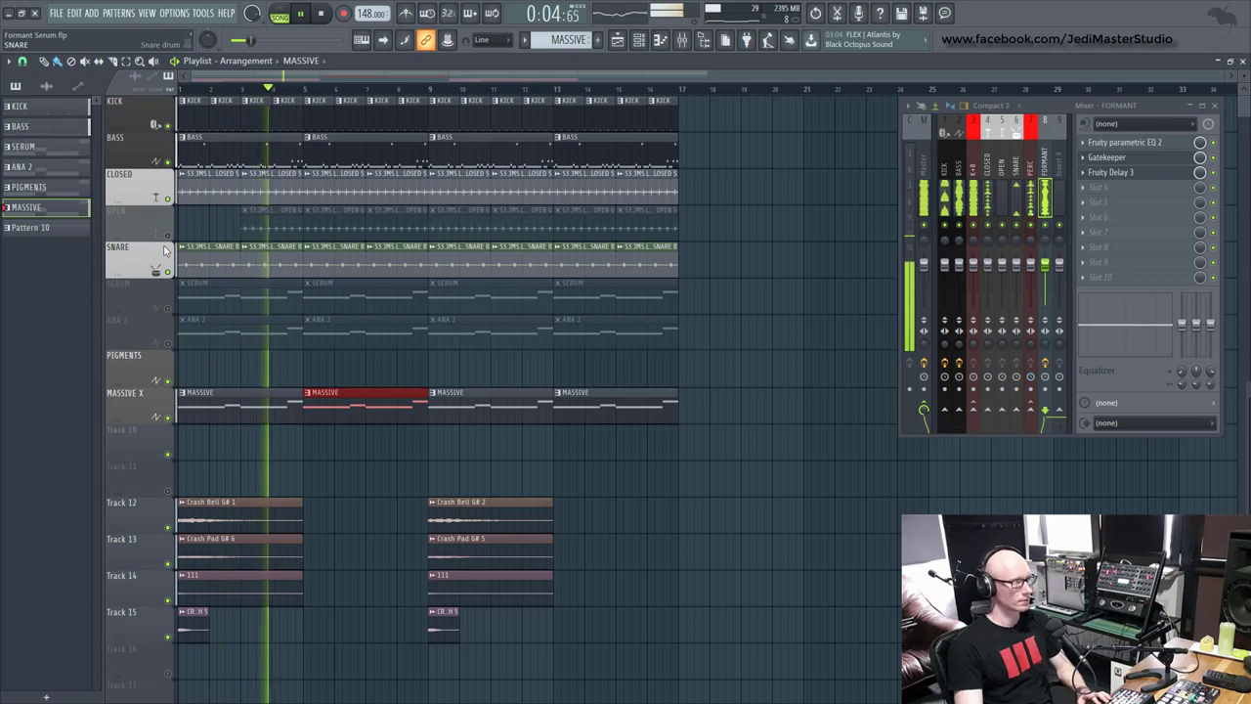
key("space")
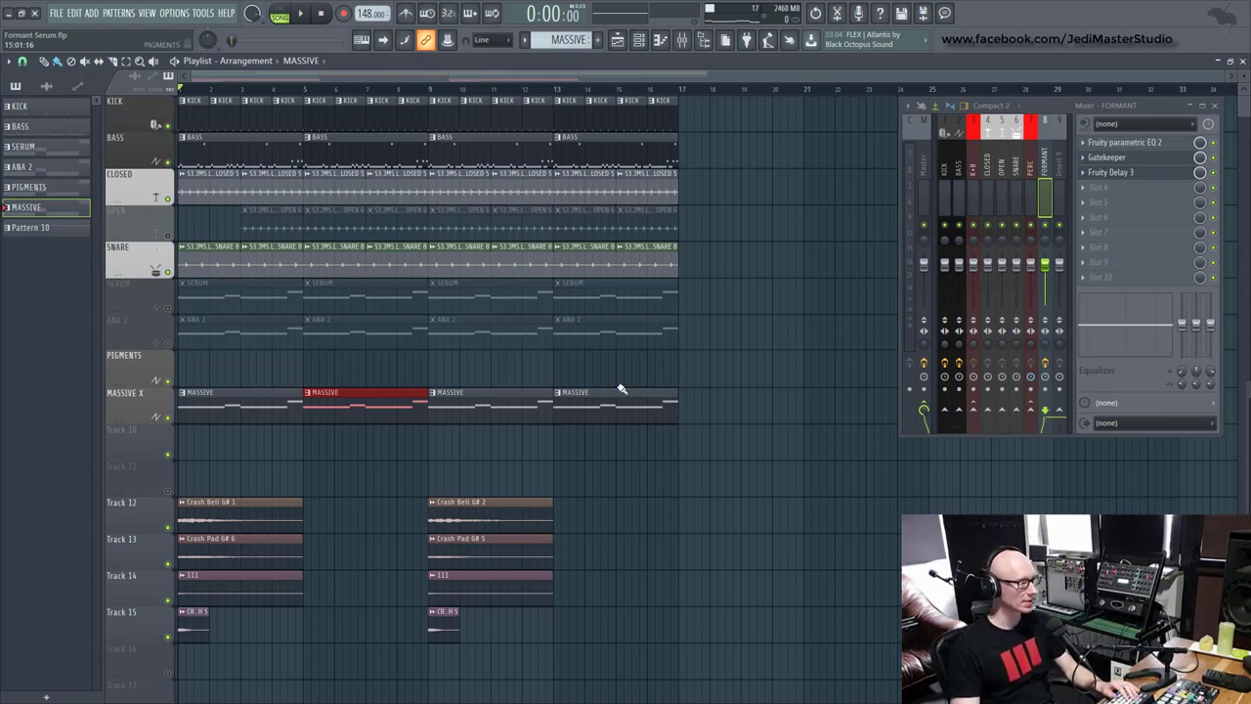
- View the Massive X synth and close it, and add the missing OPEN loop clip at bar 1
left_click(639, 41)
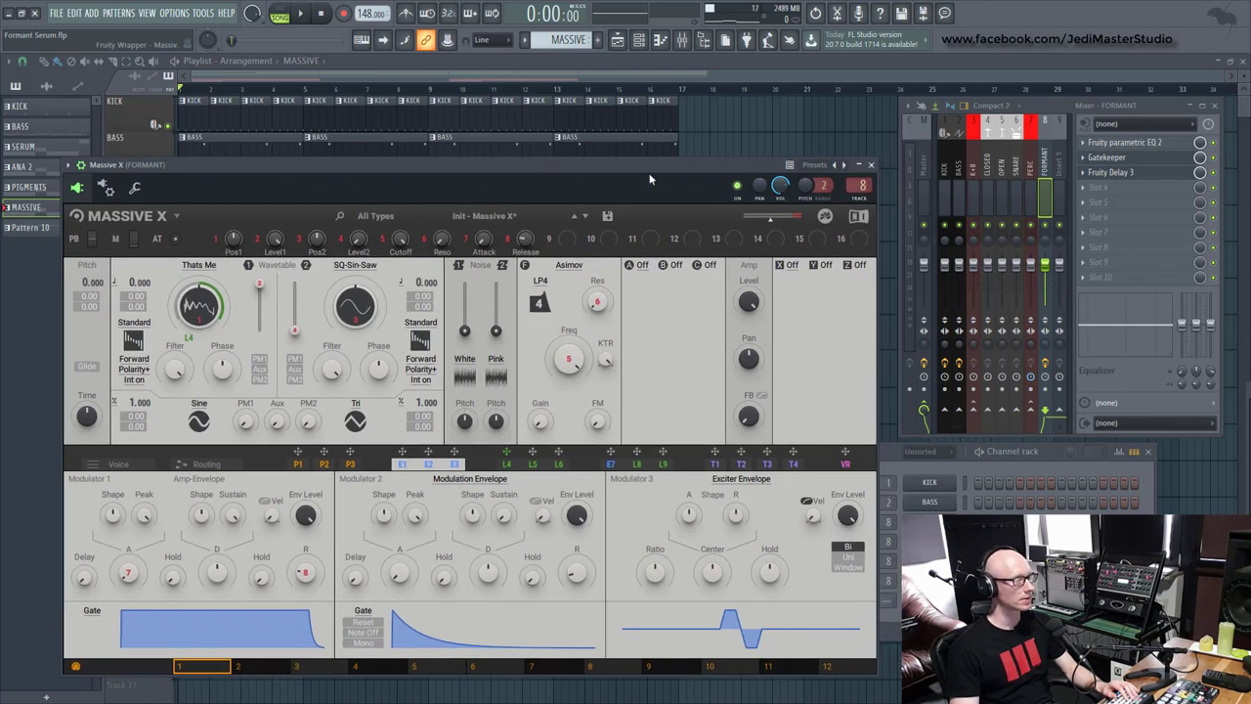
left_click(871, 166)
left_click(215, 219)
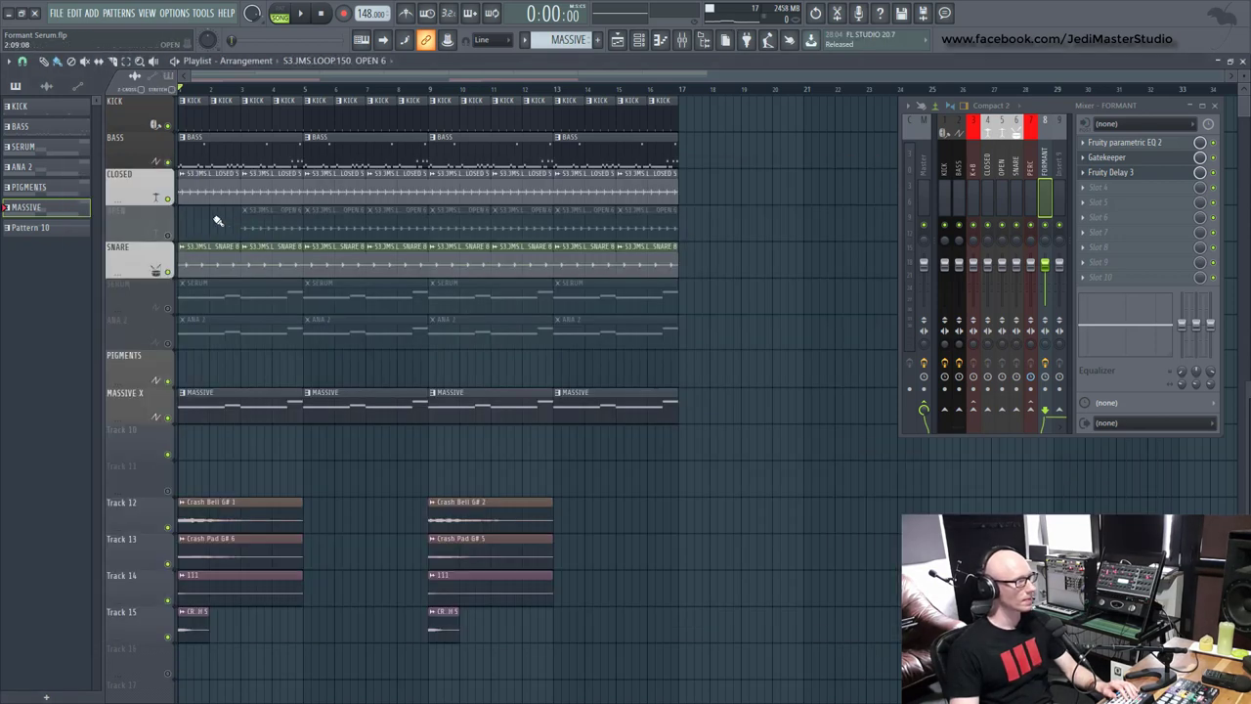